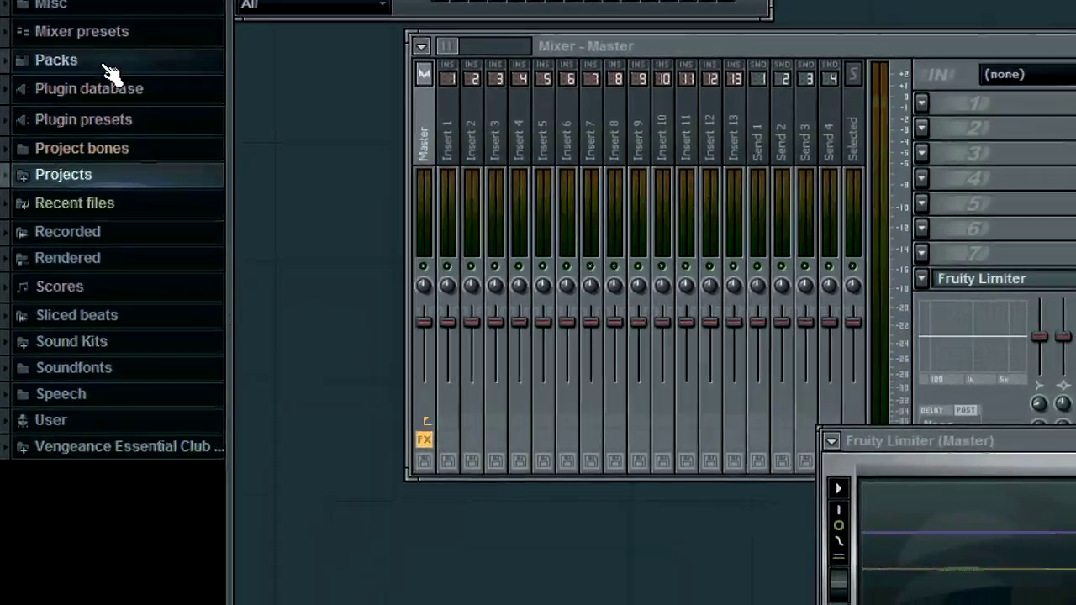
Load the Piano 2 preset from the Piano pack as a new channel and open its piano roll.
{"action": "left_click", "coordinate": [84, 250]}
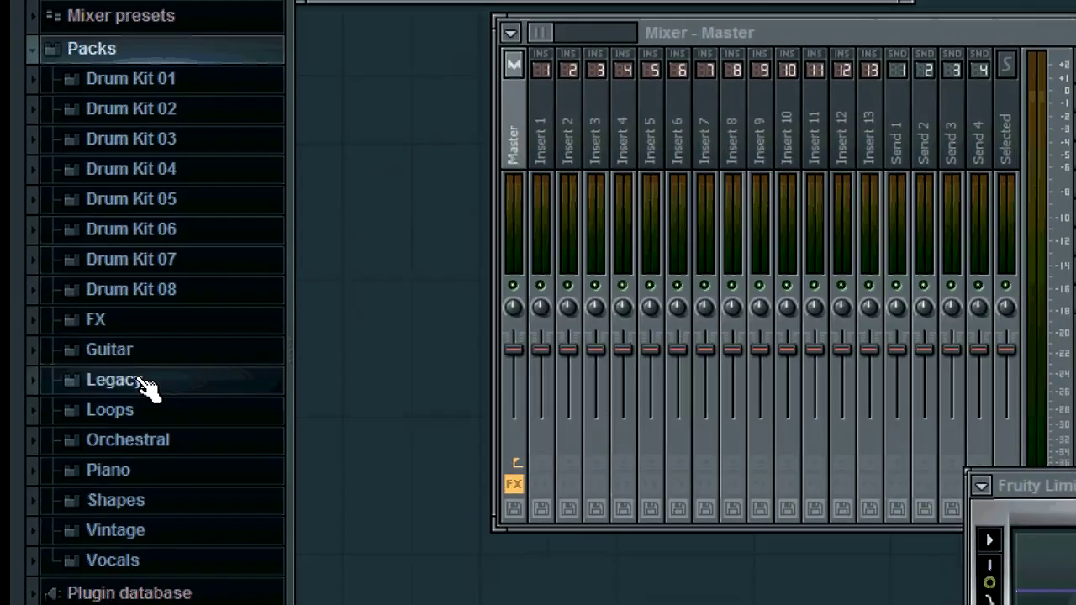
{"action": "left_click", "coordinate": [107, 469]}
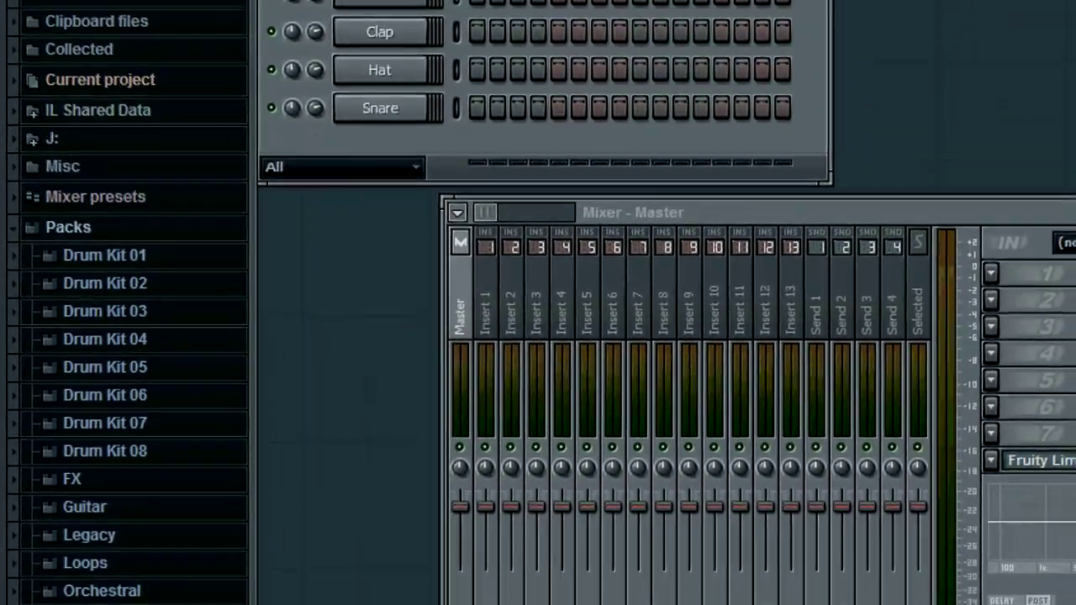
{"action": "left_click_drag", "start_coordinate": [138, 598], "coordinate": [345, 507]}
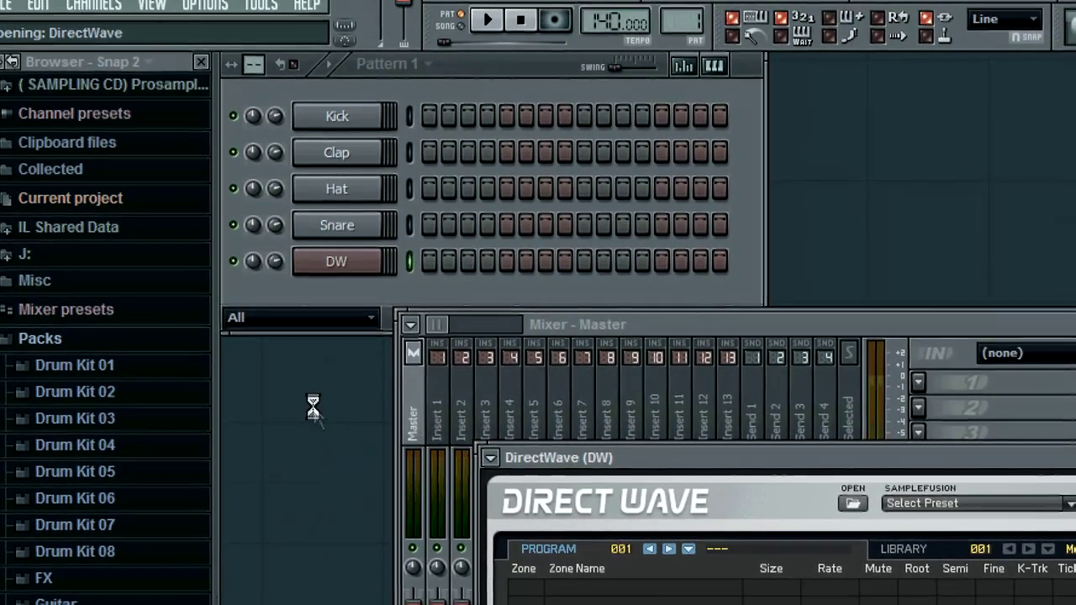
{"action": "right_click", "coordinate": [374, 261]}
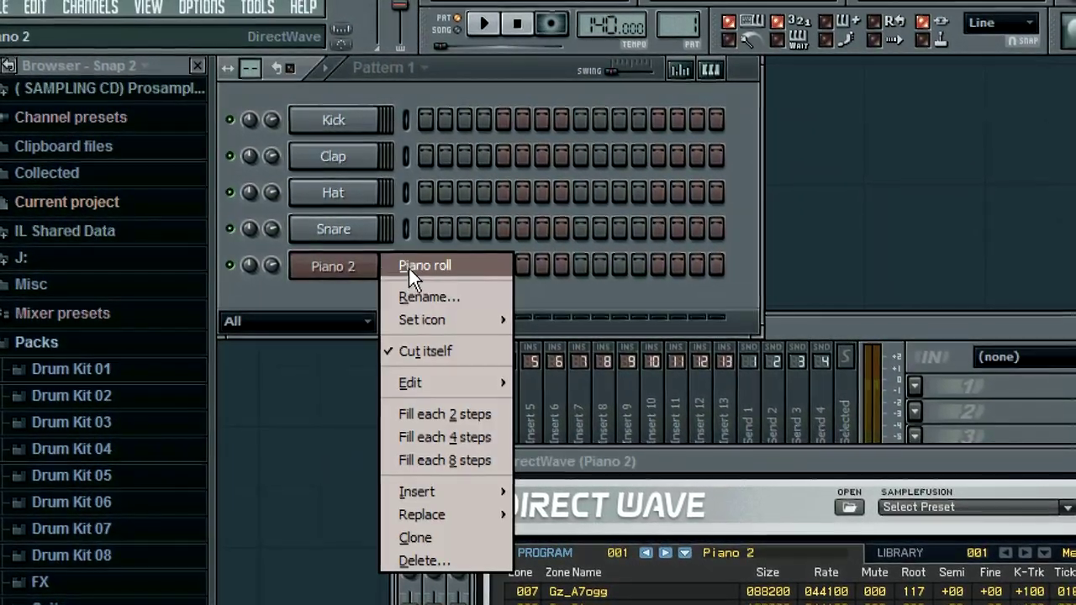
{"action": "left_click", "coordinate": [409, 268]}
Draw a first-bar melody of single-step notes C5, D#5, C5, F5, D#5, A#4, D#5 and A#4.
{"action": "mouse_move", "coordinate": [357, 212]}
{"action": "left_mouse_down"}
{"action": "mouse_move", "coordinate": [297, 241]}
{"action": "mouse_move", "coordinate": [294, 257]}
{"action": "left_mouse_up"}
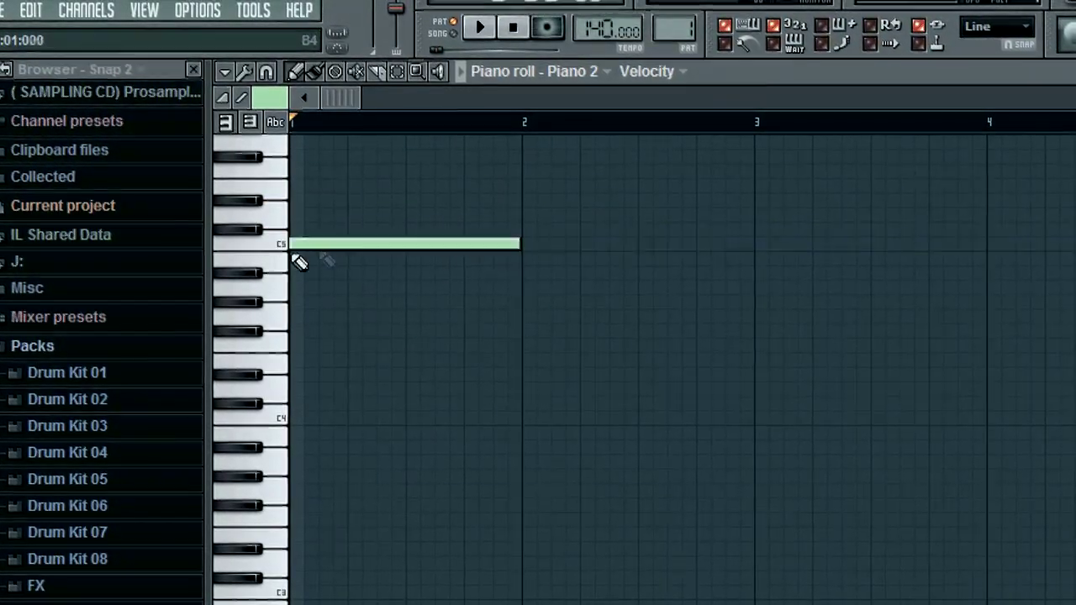
{"action": "left_click_drag", "start_coordinate": [493, 244], "coordinate": [299, 246]}
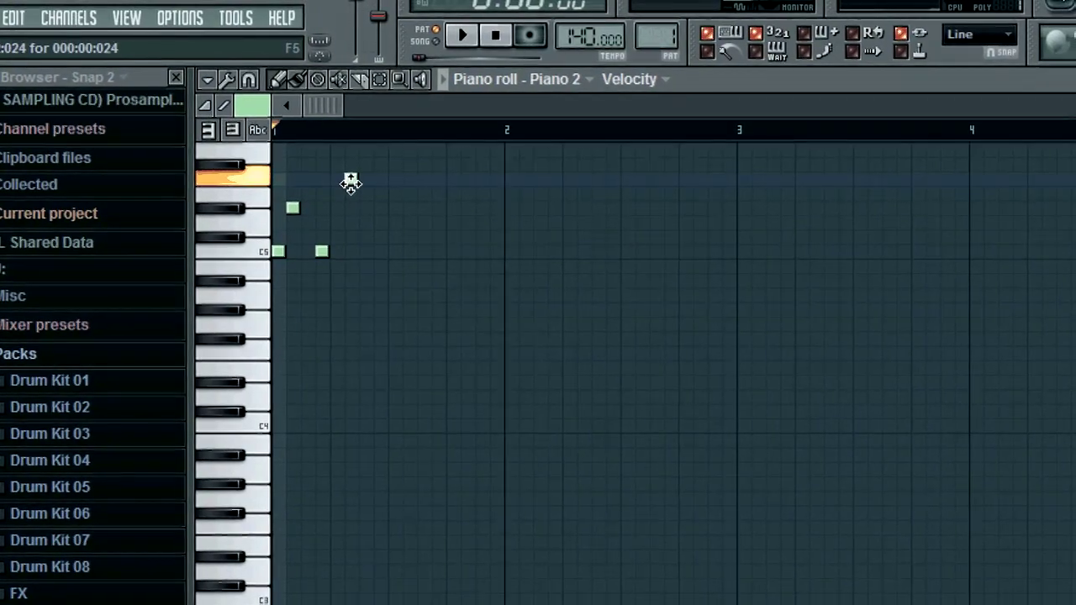
{"action": "left_click", "coordinate": [333, 180]}
{"action": "left_click", "coordinate": [360, 209]}
{"action": "left_click", "coordinate": [400, 282]}
{"action": "left_click_drag", "start_coordinate": [388, 287], "coordinate": [379, 288]}
{"action": "left_click", "coordinate": [400, 208]}
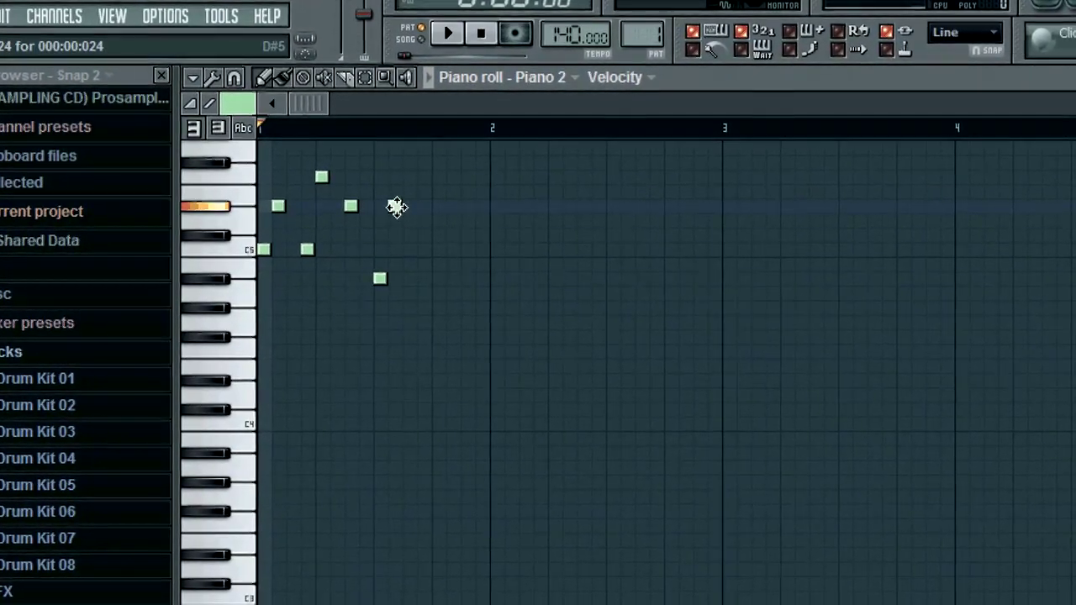
{"action": "left_click", "coordinate": [393, 205]}
{"action": "left_click", "coordinate": [423, 278]}
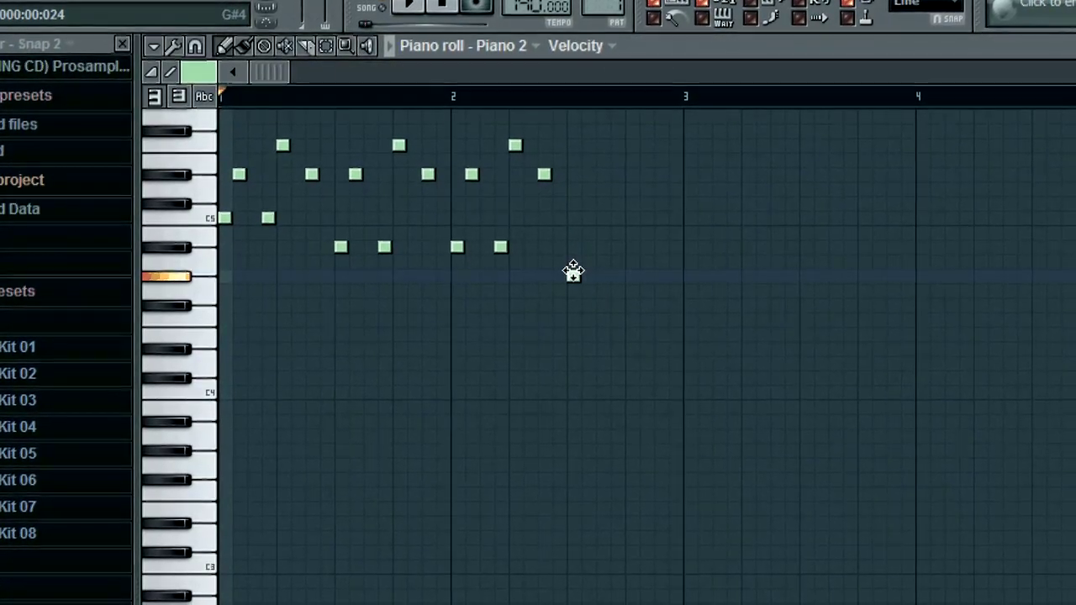
Complete the second bar with single-step notes G4, D#5, A#4, F5 and D#5, and play the pattern.
{"action": "left_click", "coordinate": [588, 168]}
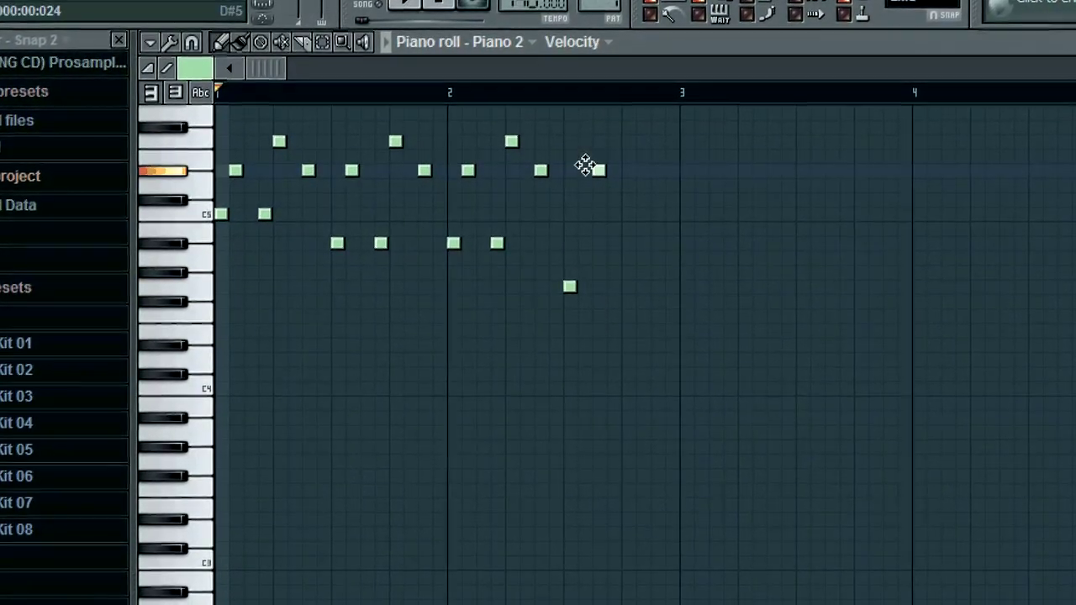
{"action": "left_click", "coordinate": [608, 240]}
{"action": "left_click", "coordinate": [622, 136]}
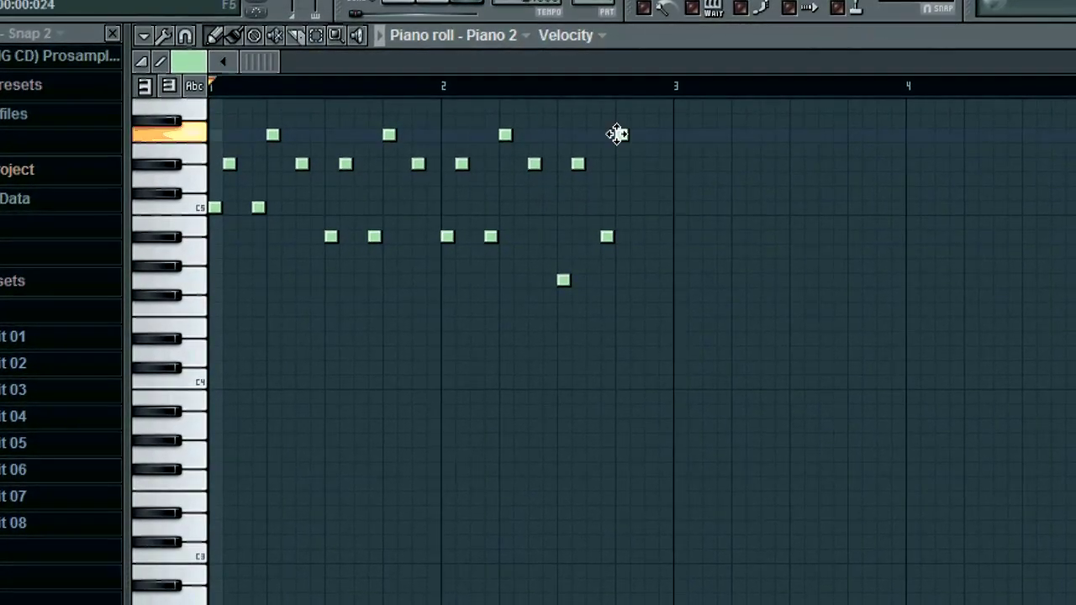
{"action": "left_click", "coordinate": [643, 208]}
{"action": "left_click_drag", "start_coordinate": [638, 205], "coordinate": [644, 169]}
{"action": "key", "text": "space"}
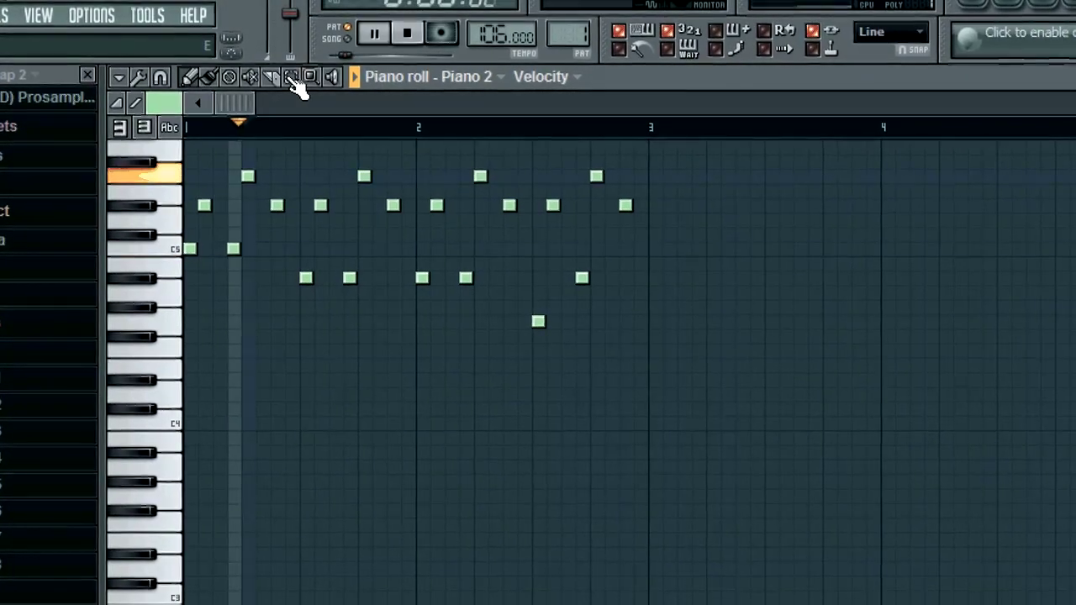
Select all the piano notes, lengthen them to two steps each, and close the piano roll.
{"action": "left_click", "coordinate": [297, 78]}
{"action": "left_click_drag", "start_coordinate": [791, 466], "coordinate": [174, 126]}
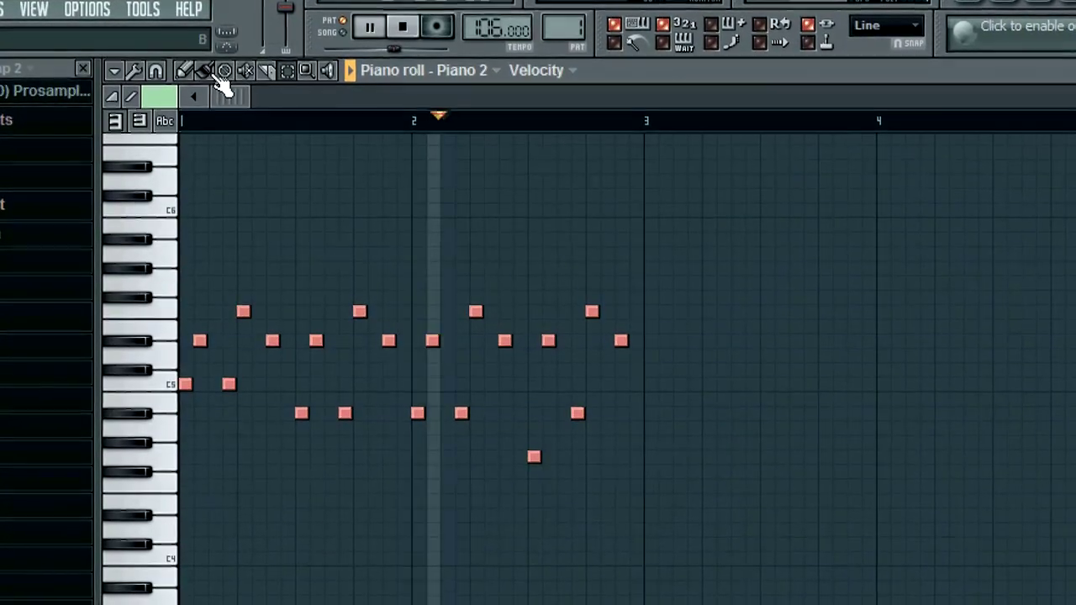
{"action": "left_click", "coordinate": [187, 74]}
{"action": "left_click_drag", "start_coordinate": [247, 308], "coordinate": [255, 307]}
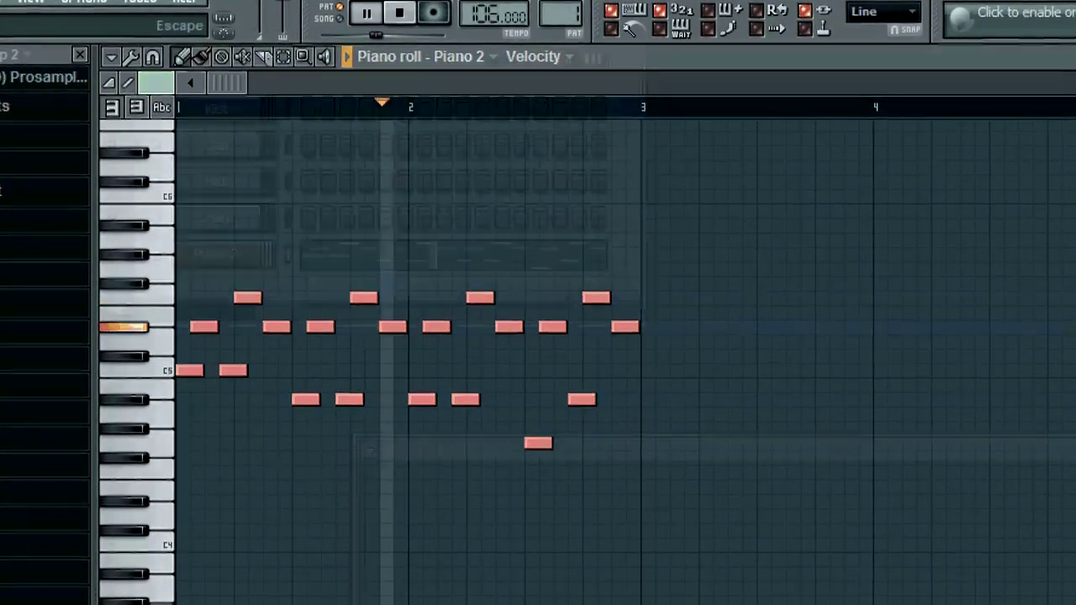
{"action": "key", "text": "Escape"}
Paint Pattern 1 across bars 1 to 8 of the playlist, and switch to Pattern 2.
{"action": "left_click", "coordinate": [805, 15]}
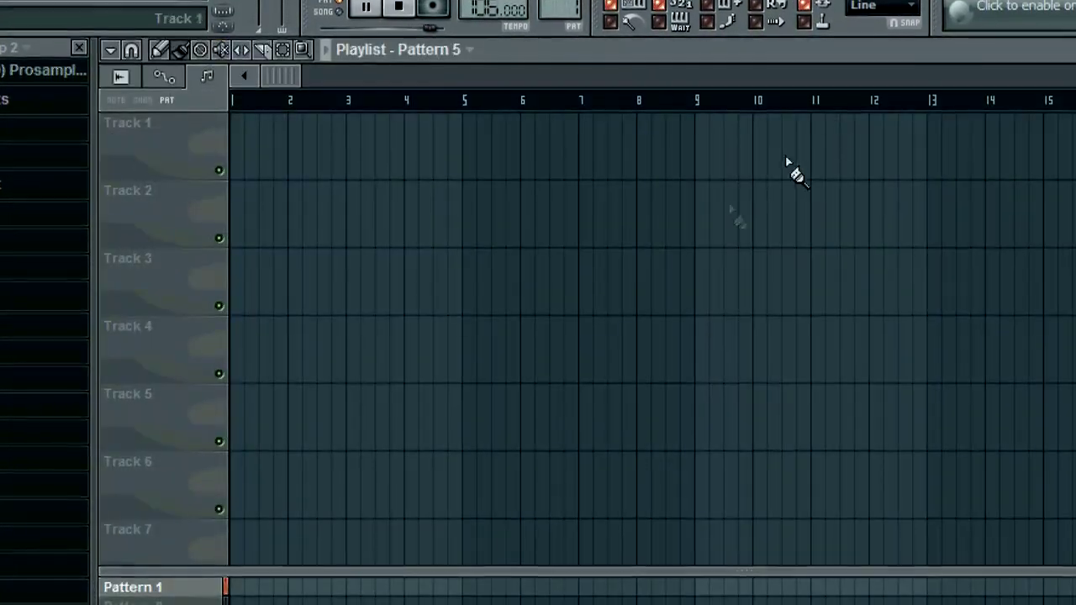
{"action": "left_click_drag", "start_coordinate": [233, 384], "coordinate": [548, 388]}
{"action": "left_click_drag", "start_coordinate": [564, 437], "coordinate": [607, 433]}
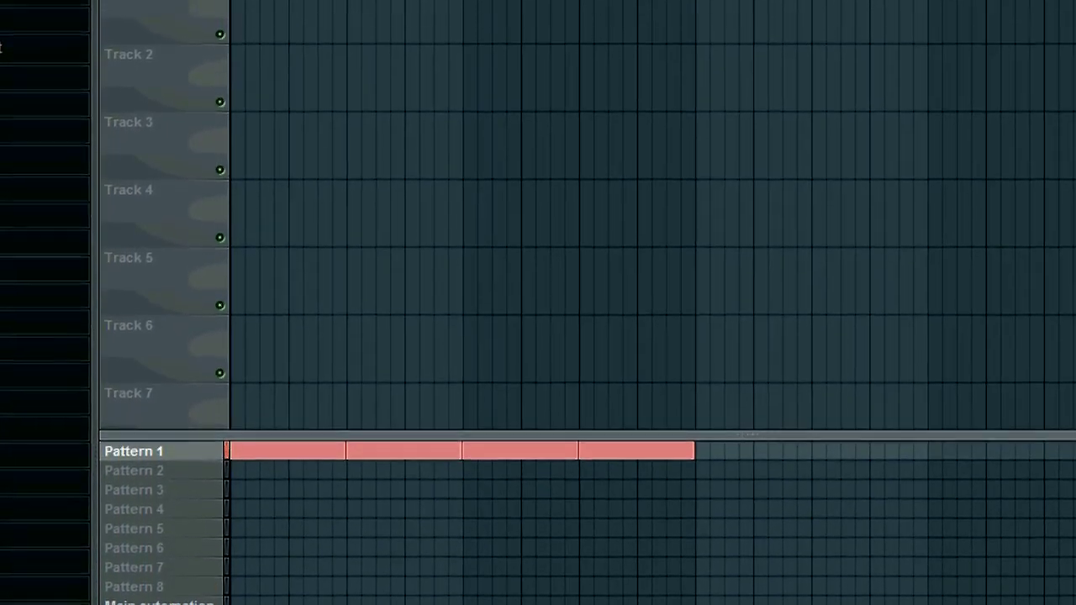
{"action": "key", "text": "Escape"}
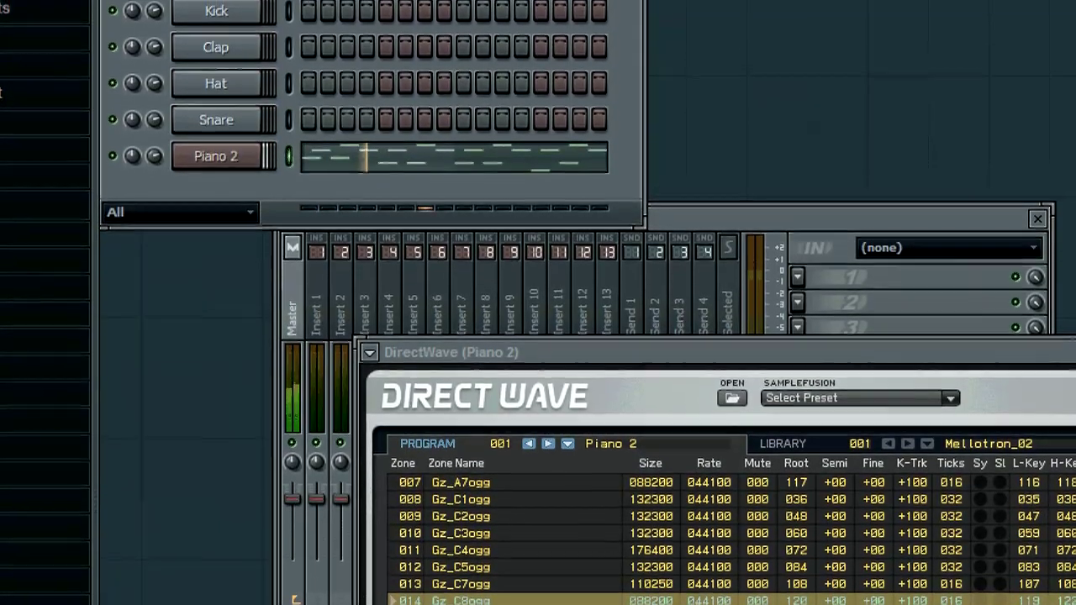
{"action": "key", "text": "plus"}
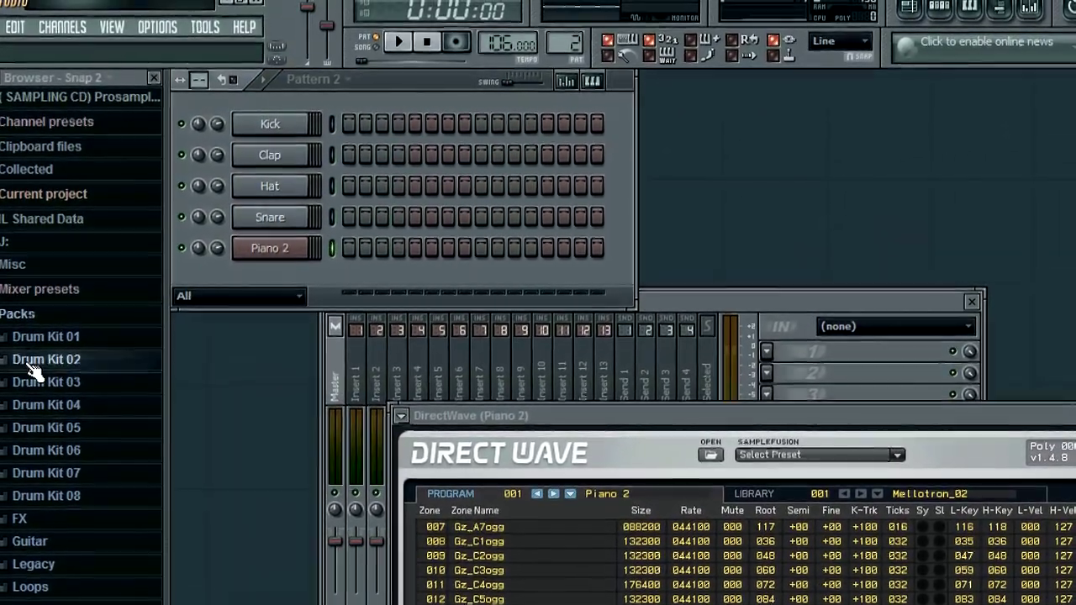
{"action": "left_click", "coordinate": [37, 356]}
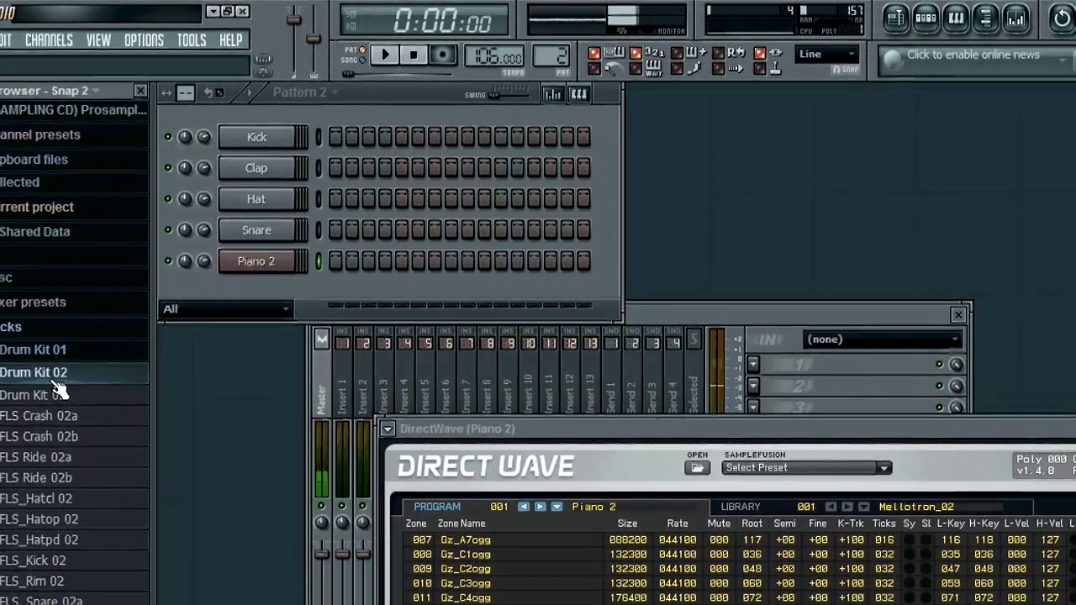
{"action": "left_click", "coordinate": [74, 392]}
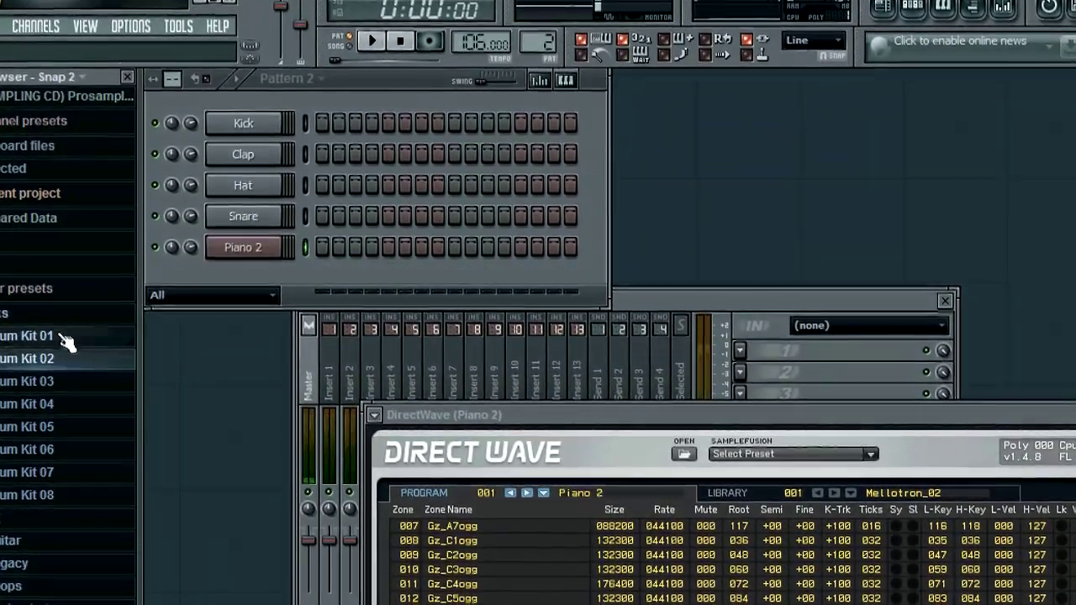
{"action": "left_click", "coordinate": [72, 341]}
{"action": "left_click", "coordinate": [62, 339]}
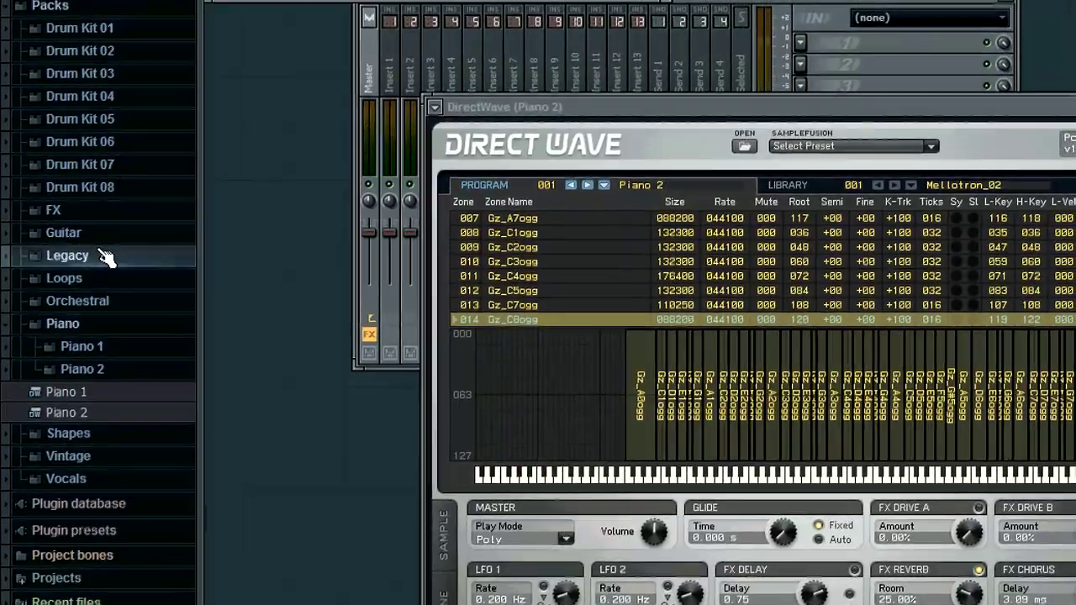
Replace the Snare channel's sample with RD_Snare_4 from the Legacy RealDrumkits folder.
{"action": "left_click", "coordinate": [101, 246]}
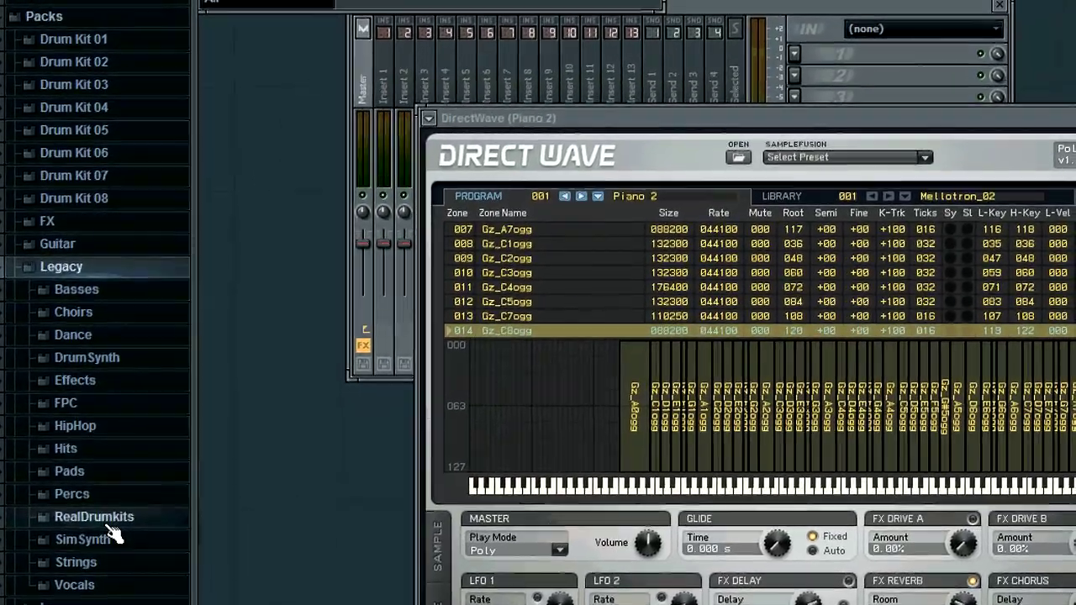
{"action": "left_click", "coordinate": [101, 510]}
{"action": "scroll", "coordinate": [109, 530], "scroll_direction": "down", "scroll_amount": 10}
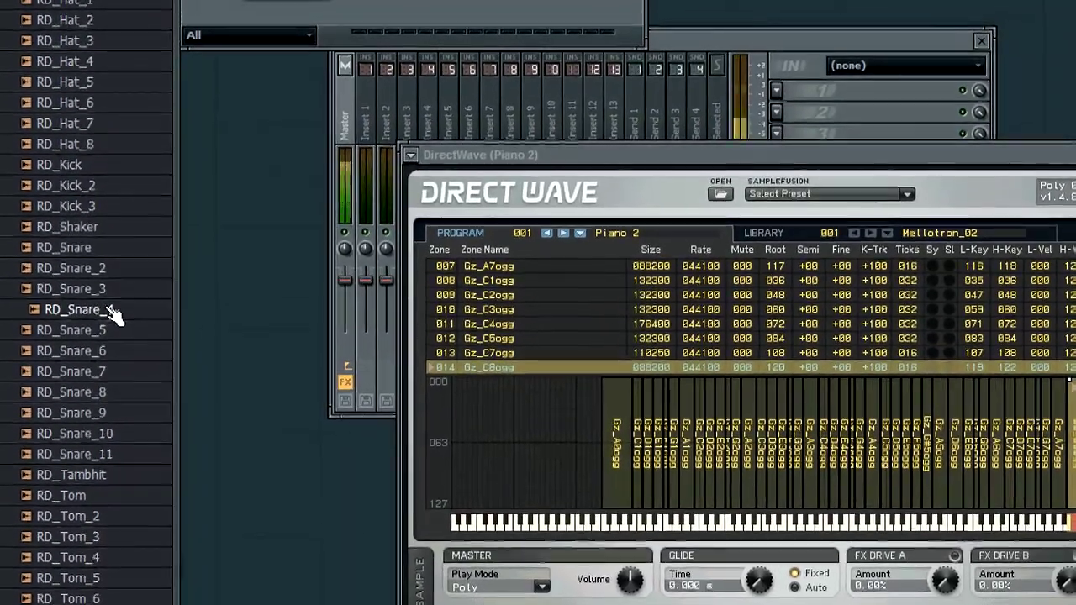
{"action": "left_click_drag", "start_coordinate": [114, 311], "coordinate": [286, 0]}
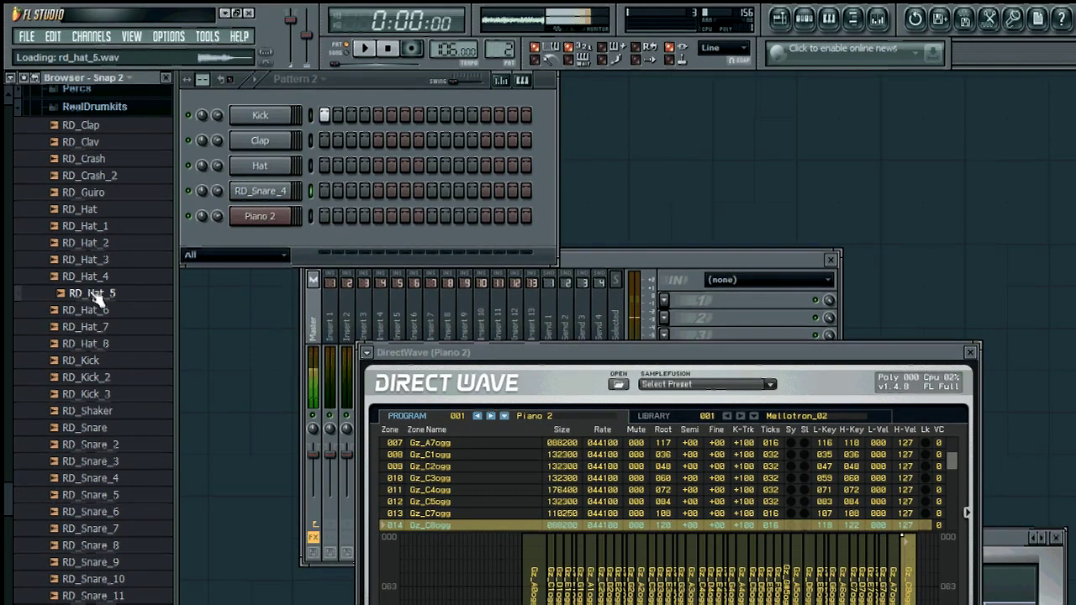
Add RD_Hat_6 as a new channel and fill it with hits every 2 steps.
{"action": "left_click_drag", "start_coordinate": [269, 235], "coordinate": [318, 250]}
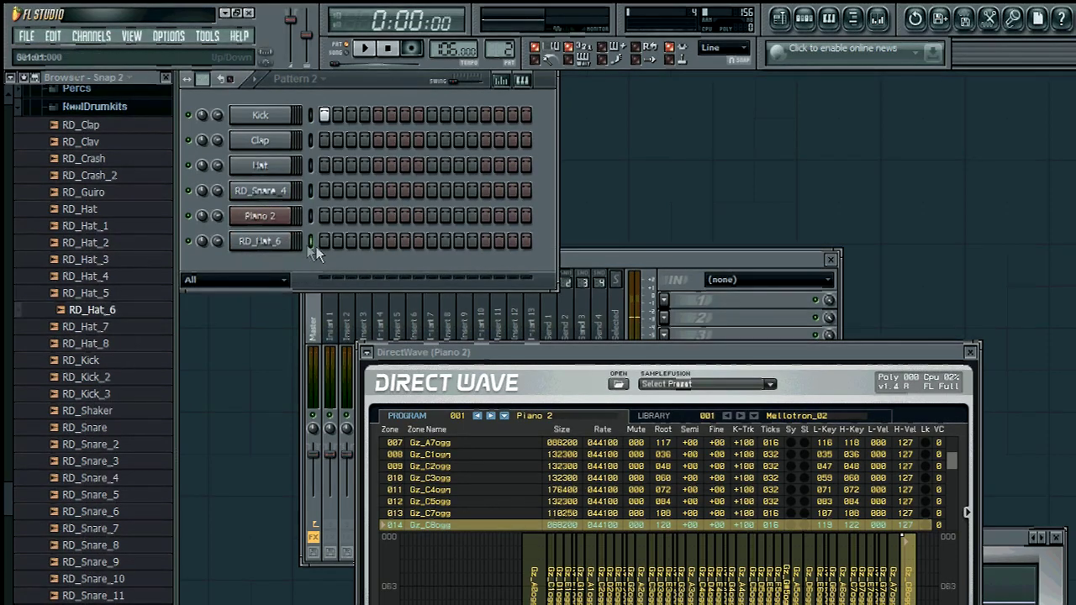
{"action": "right_click", "coordinate": [281, 244]}
{"action": "left_click", "coordinate": [329, 355]}
Place RD_Snare_4 hits on steps 5 and 13 and kick hits on steps 4, 7 and 11.
{"action": "left_click", "coordinate": [378, 190]}
{"action": "left_click", "coordinate": [367, 114]}
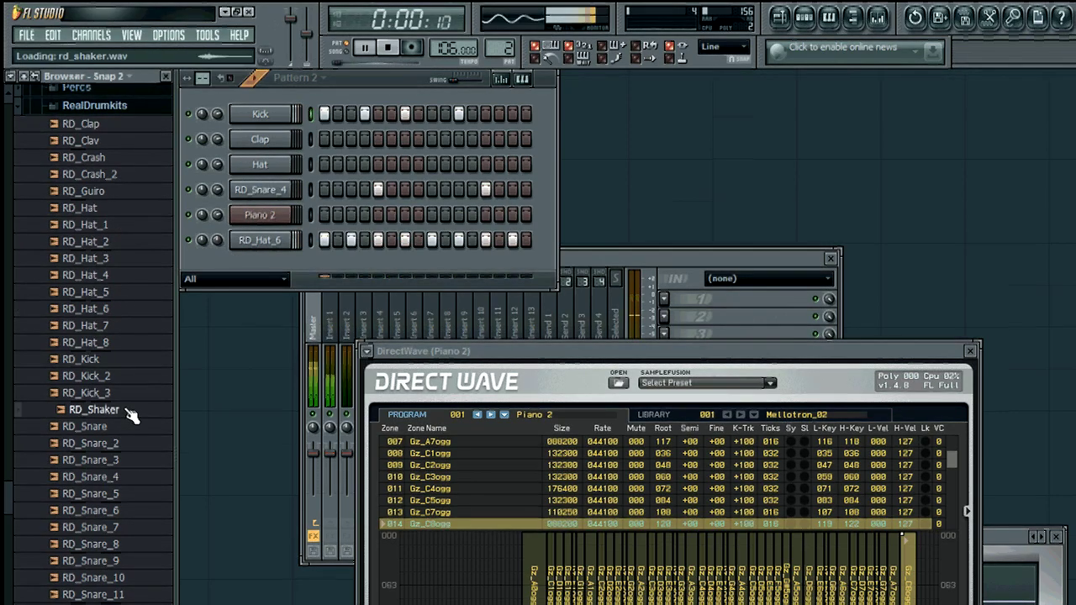
Add RD_Shaker as a new channel with a hit on every step, and open its piano roll.
{"action": "left_click_drag", "start_coordinate": [268, 272], "coordinate": [316, 269]}
{"action": "right_click", "coordinate": [269, 264]}
{"action": "left_click", "coordinate": [311, 266]}
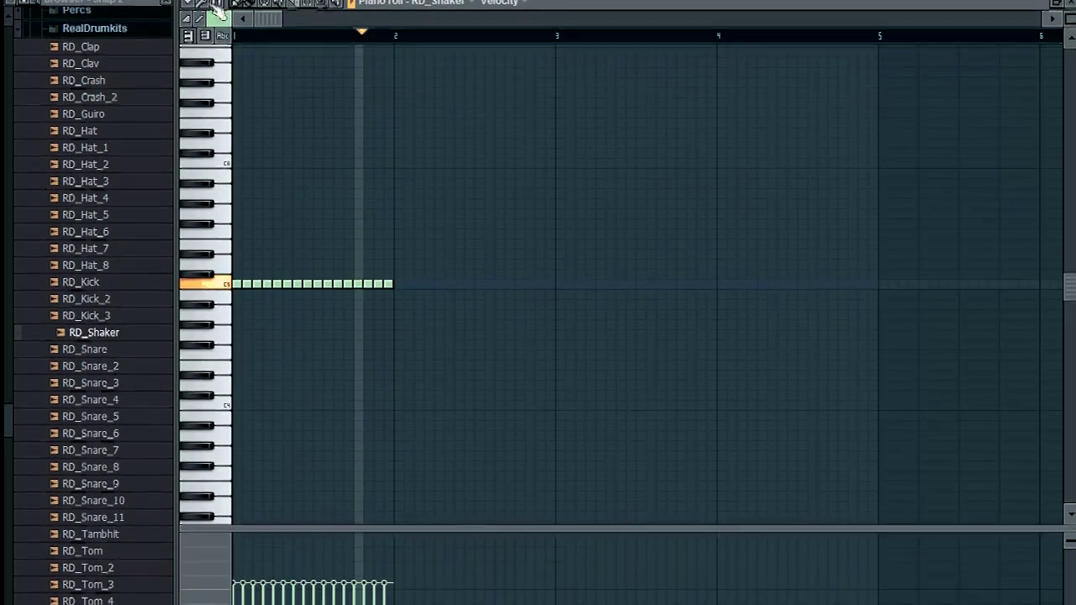
Randomize the shaker notes' velocities with a reduced velocity amount, and close the piano roll.
{"action": "left_click", "coordinate": [216, 8]}
{"action": "left_click", "coordinate": [212, 269]}
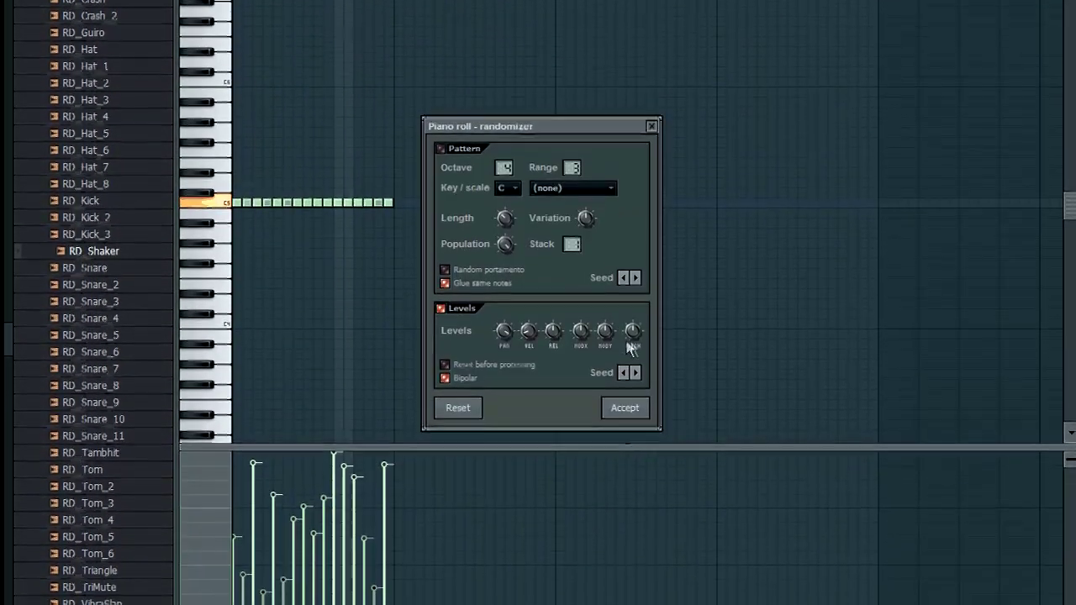
{"action": "mouse_move", "coordinate": [529, 332]}
{"action": "left_mouse_down"}
{"action": "mouse_move", "coordinate": [529, 300]}
{"action": "mouse_move", "coordinate": [530, 340]}
{"action": "mouse_move", "coordinate": [504, 380]}
{"action": "mouse_move", "coordinate": [529, 335]}
{"action": "left_mouse_up"}
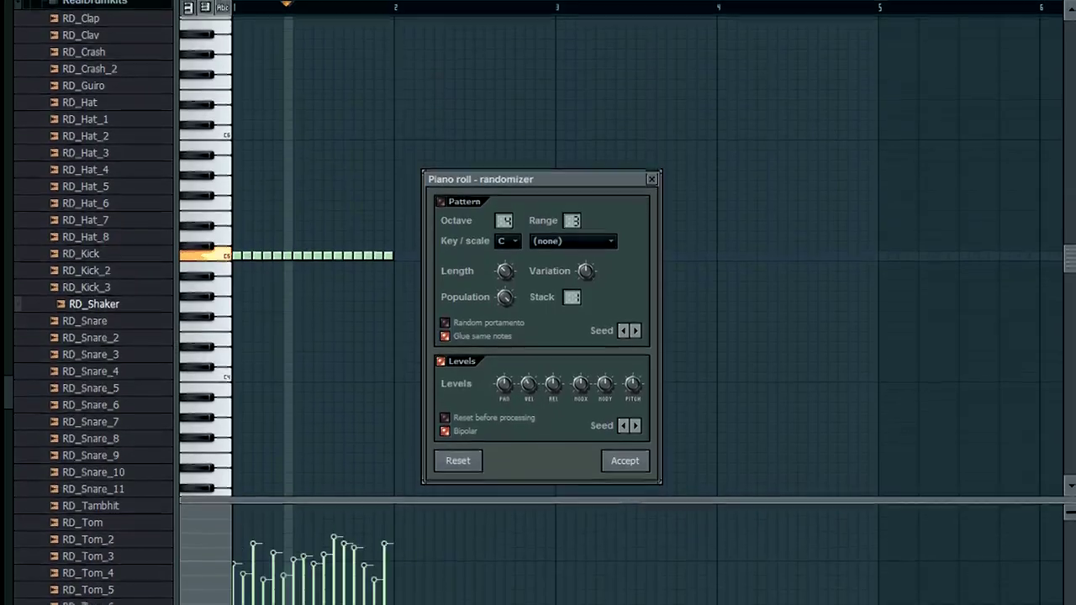
{"action": "left_click", "coordinate": [624, 460]}
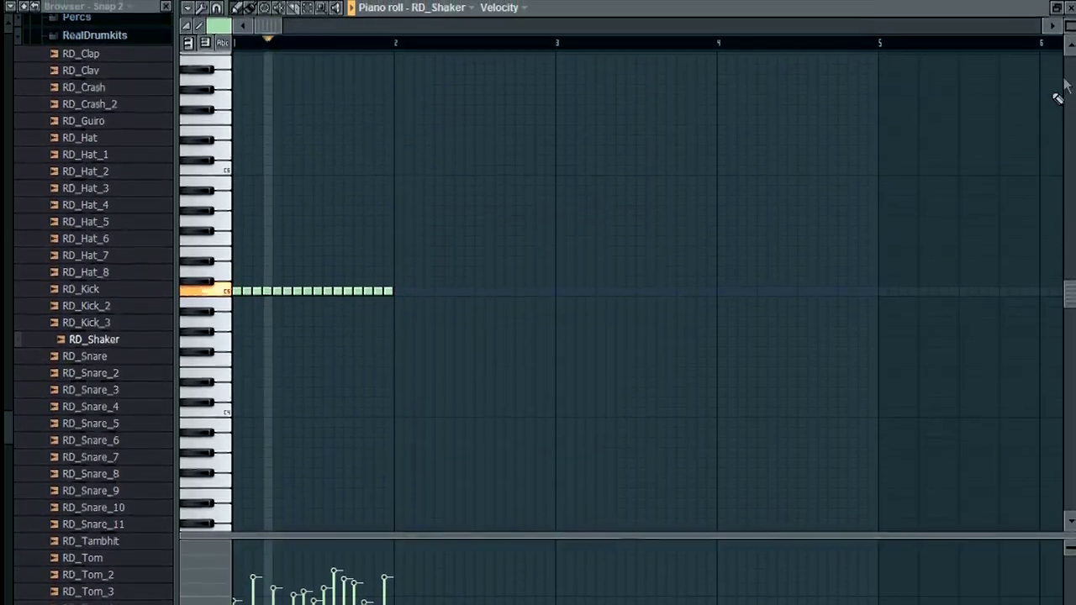
{"action": "left_click", "coordinate": [1069, 7]}
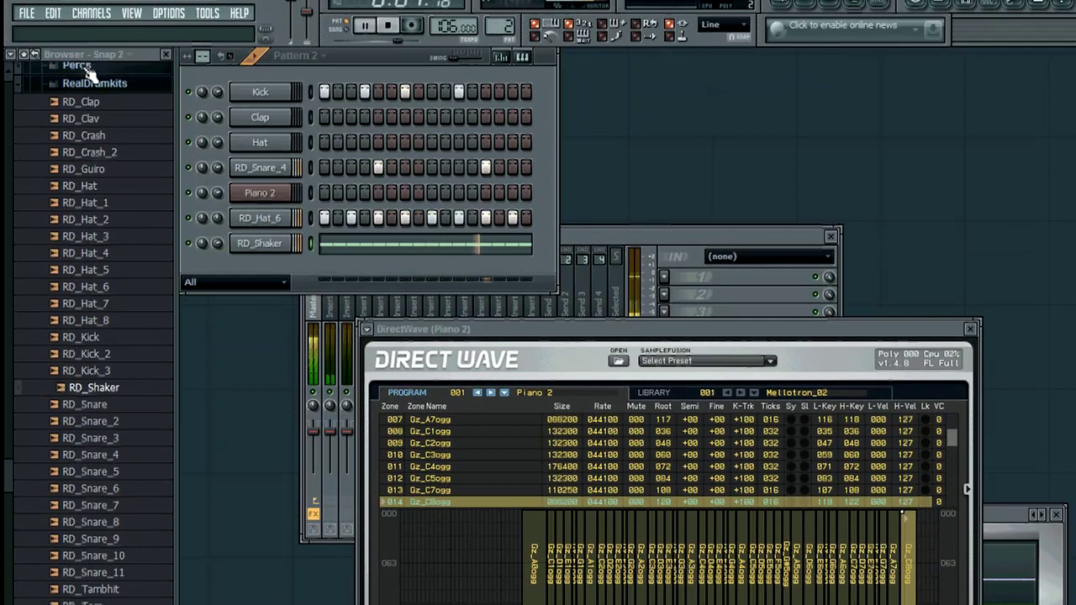
Add the RD_Triangle sample from the RealDrumkits folder as a new channel.
{"action": "left_click", "coordinate": [80, 67]}
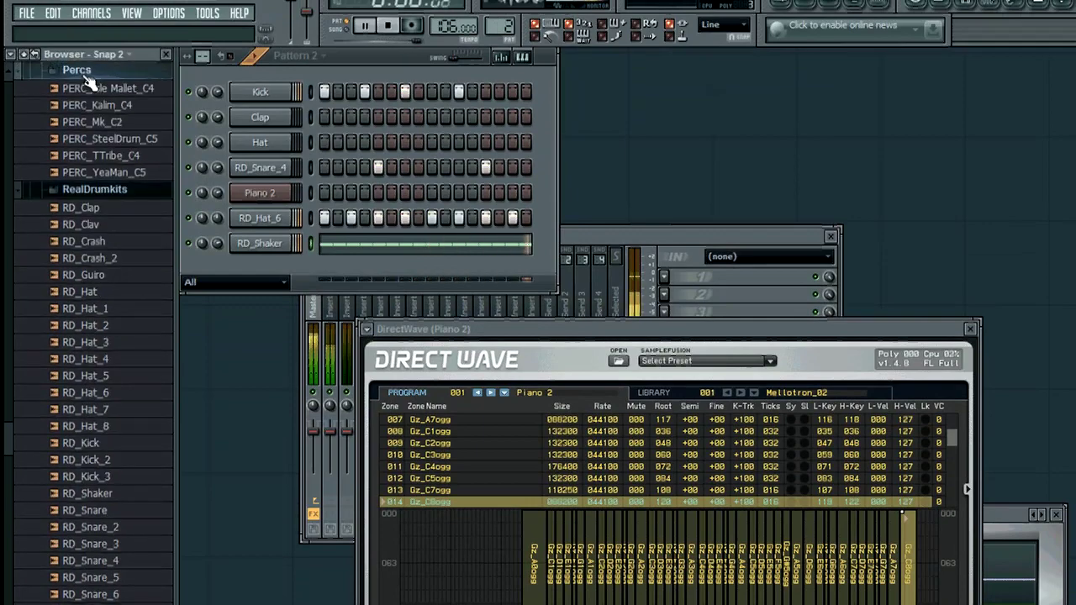
{"action": "left_click", "coordinate": [86, 88]}
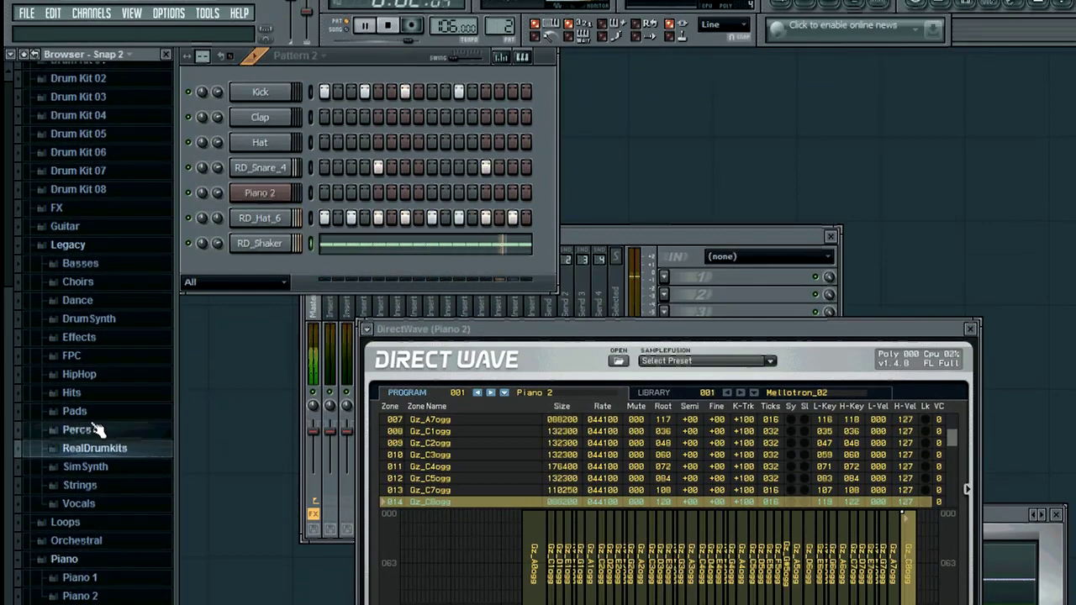
{"action": "left_click", "coordinate": [98, 447]}
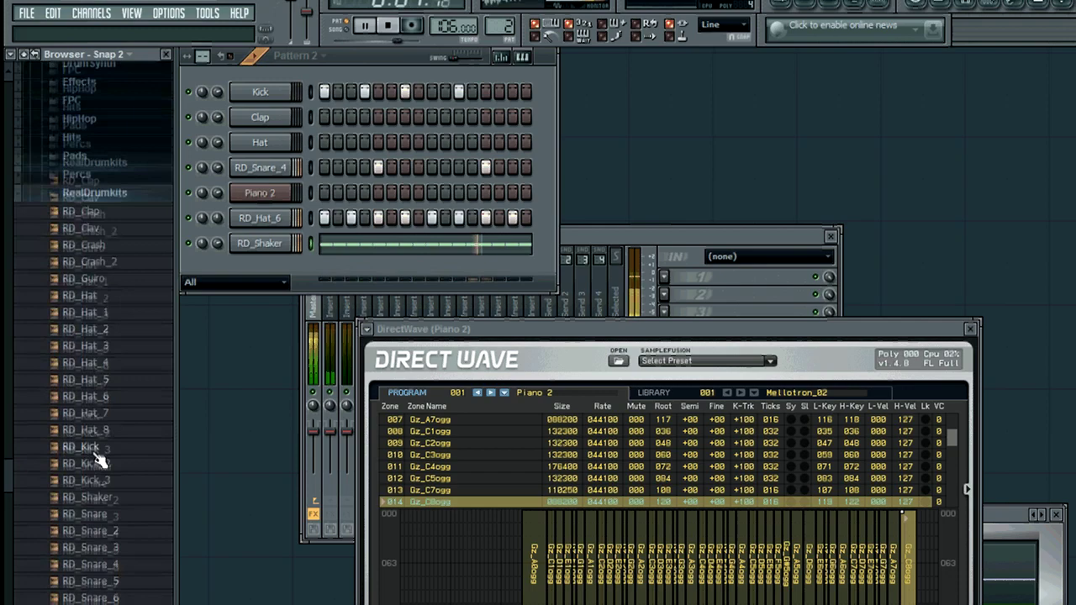
{"action": "left_click_drag", "start_coordinate": [172, 426], "coordinate": [288, 245]}
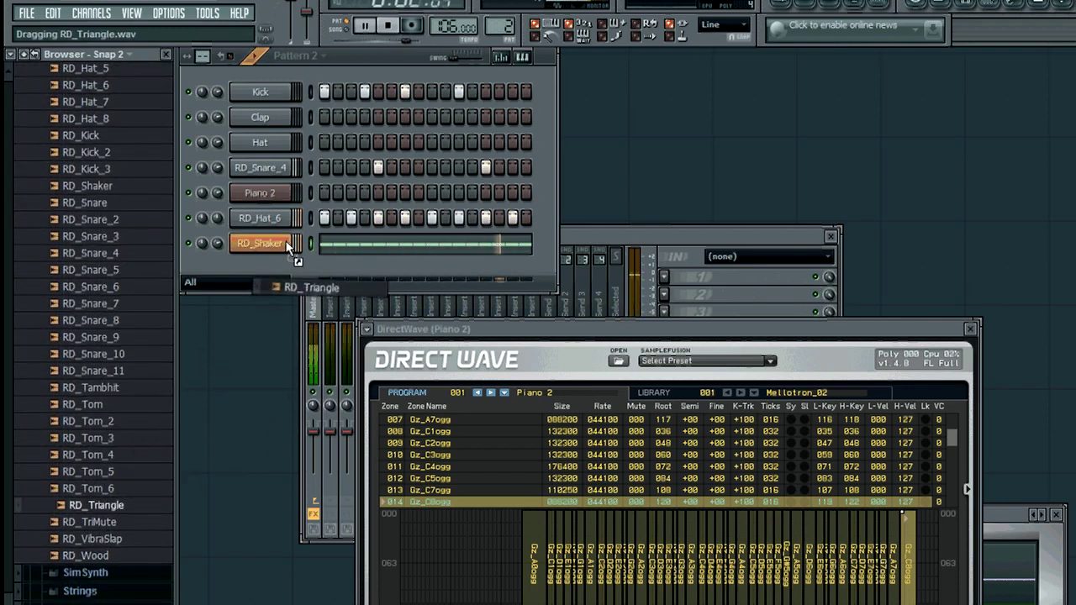
{"action": "right_click", "coordinate": [117, 507]}
{"action": "left_click", "coordinate": [149, 522]}
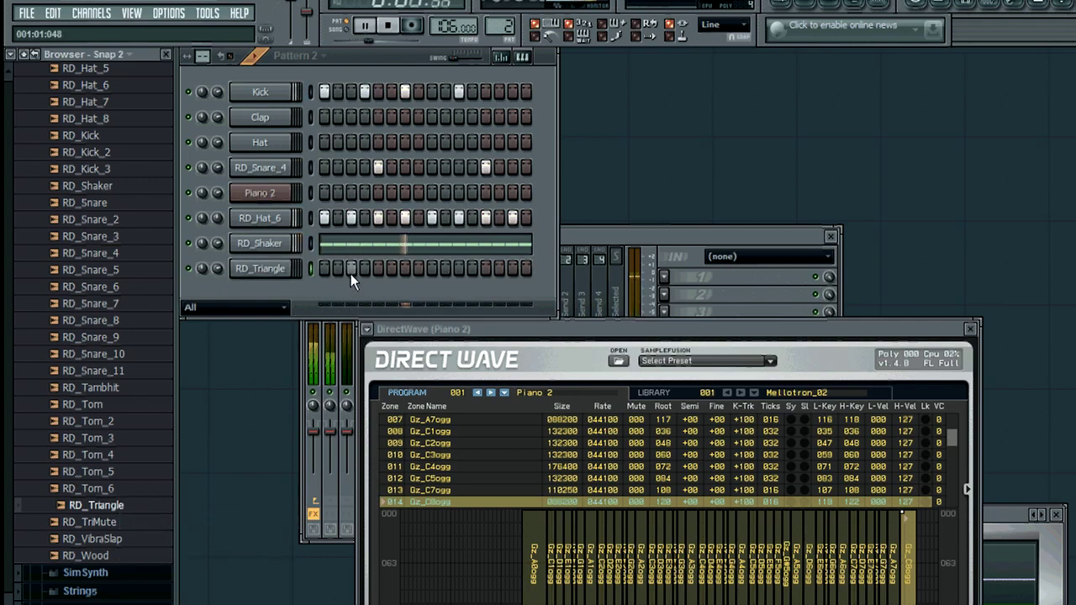
Place RD_Triangle hits on steps 3, 7, 11 and 15 of Pattern 2.
{"action": "left_click", "coordinate": [405, 268]}
{"action": "left_click", "coordinate": [432, 268]}
{"action": "left_click", "coordinate": [459, 268]}
{"action": "left_click", "coordinate": [485, 268]}
{"action": "left_click", "coordinate": [512, 268]}
{"action": "left_click", "coordinate": [378, 268]}
{"action": "left_click", "coordinate": [324, 268]}
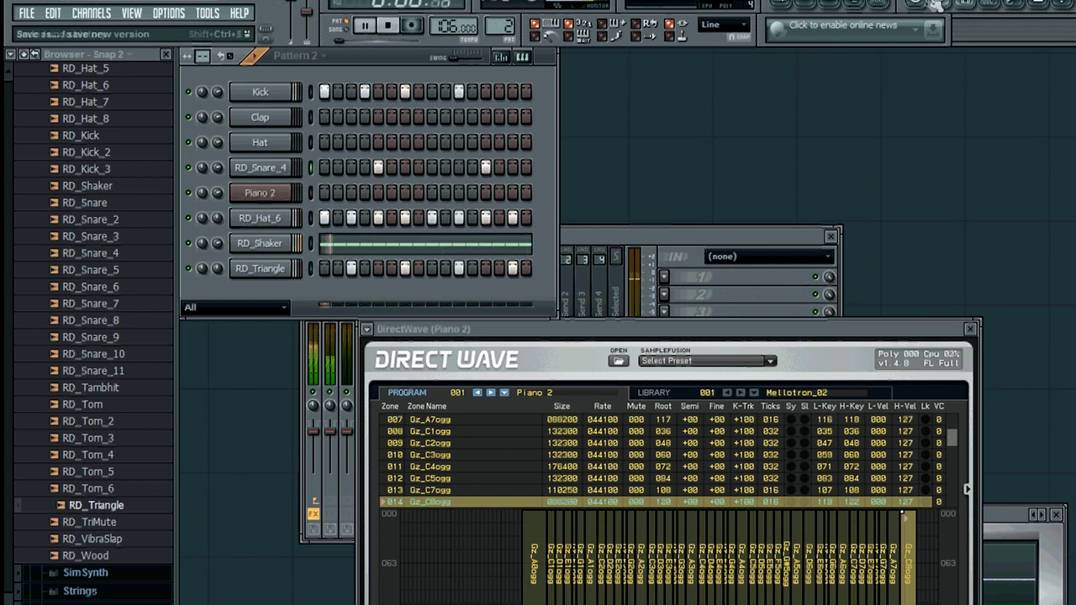
Load Soundgoodizer into the first effect slot of mixer track Insert 4.
{"action": "left_click", "coordinate": [882, 6]}
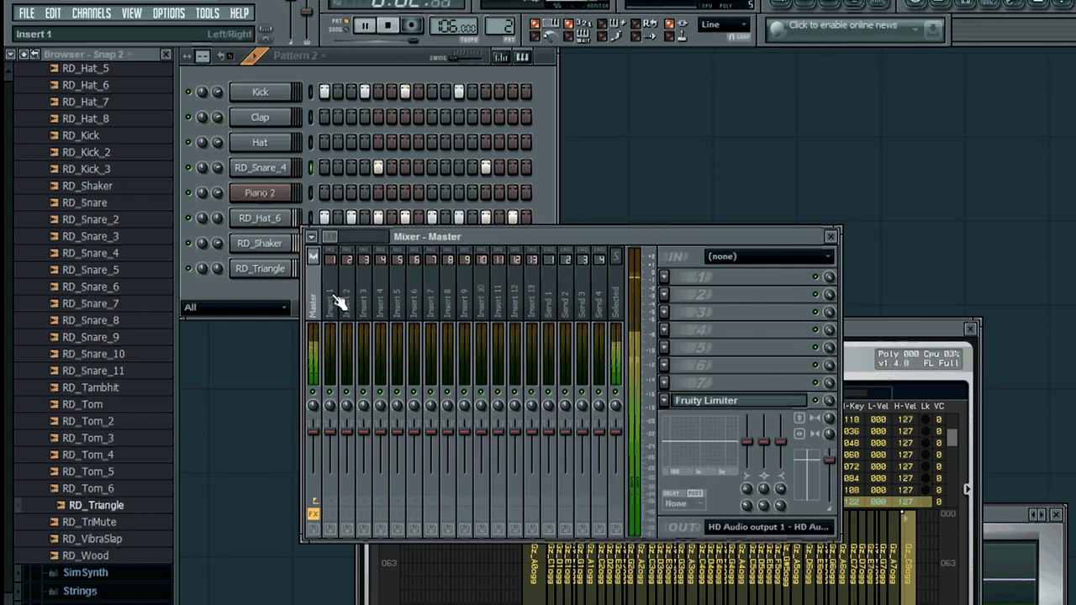
{"action": "left_click", "coordinate": [378, 304]}
{"action": "left_click", "coordinate": [669, 277]}
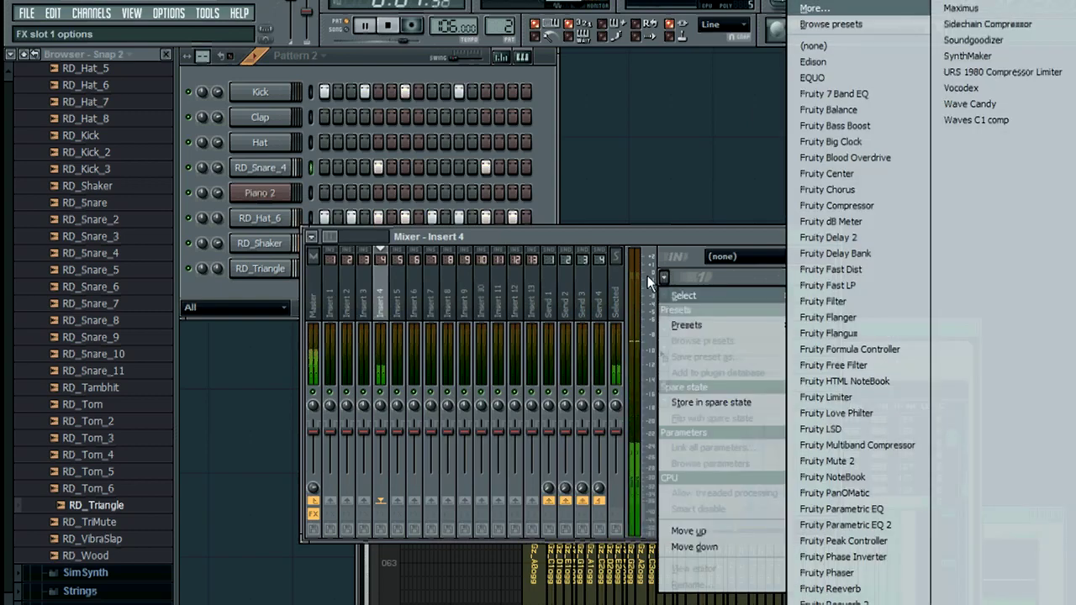
{"action": "left_click", "coordinate": [1007, 42]}
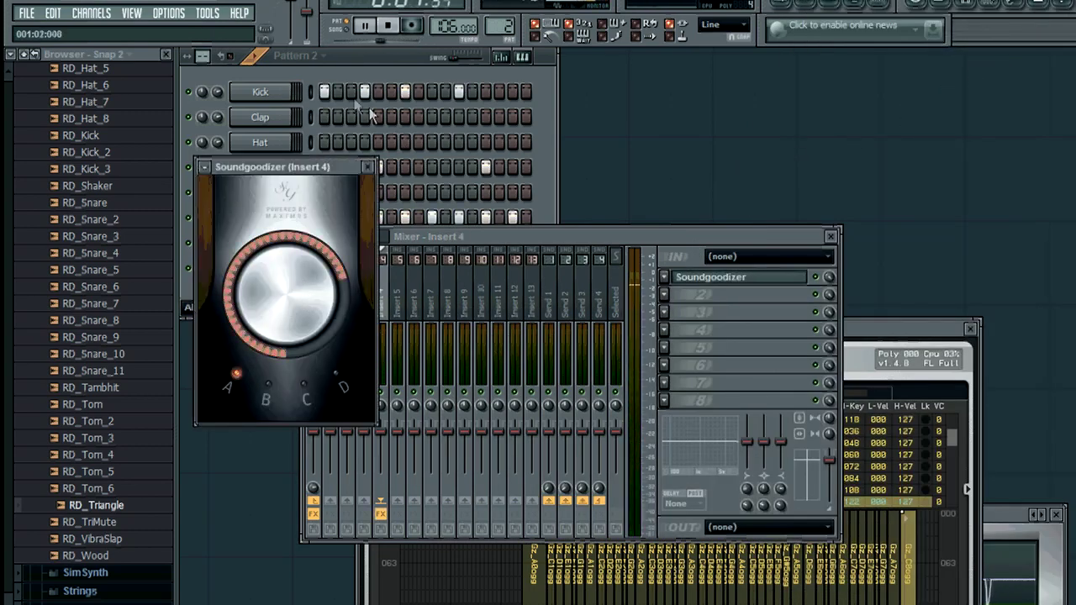
Load Soundgoodizer into the first effect slot of mixer track Insert 1, and stop playback.
{"action": "left_click", "coordinate": [312, 96]}
{"action": "left_click", "coordinate": [647, 248]}
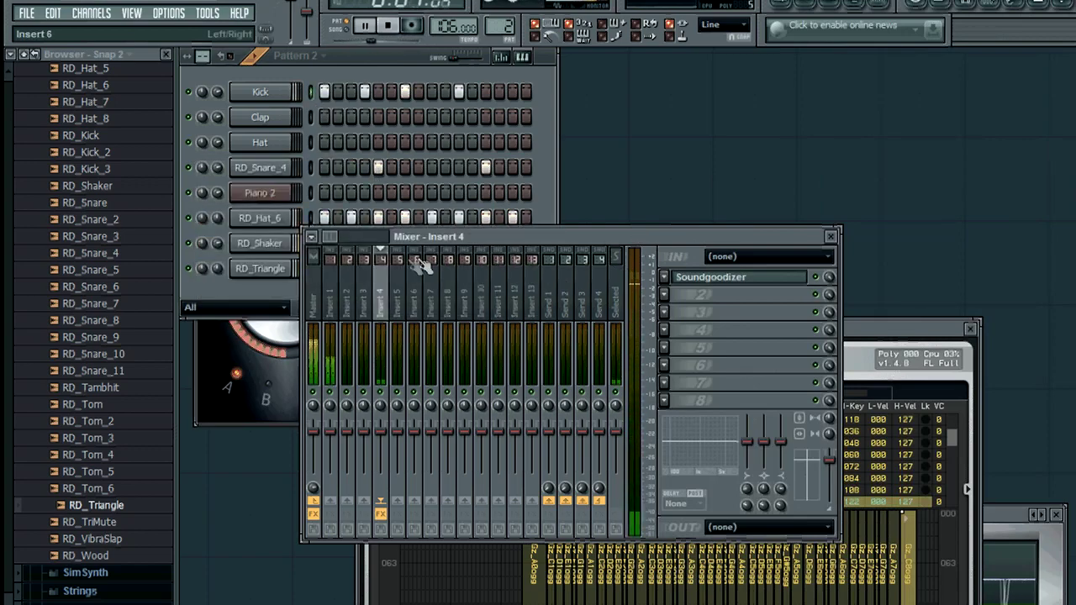
{"action": "left_click", "coordinate": [334, 278]}
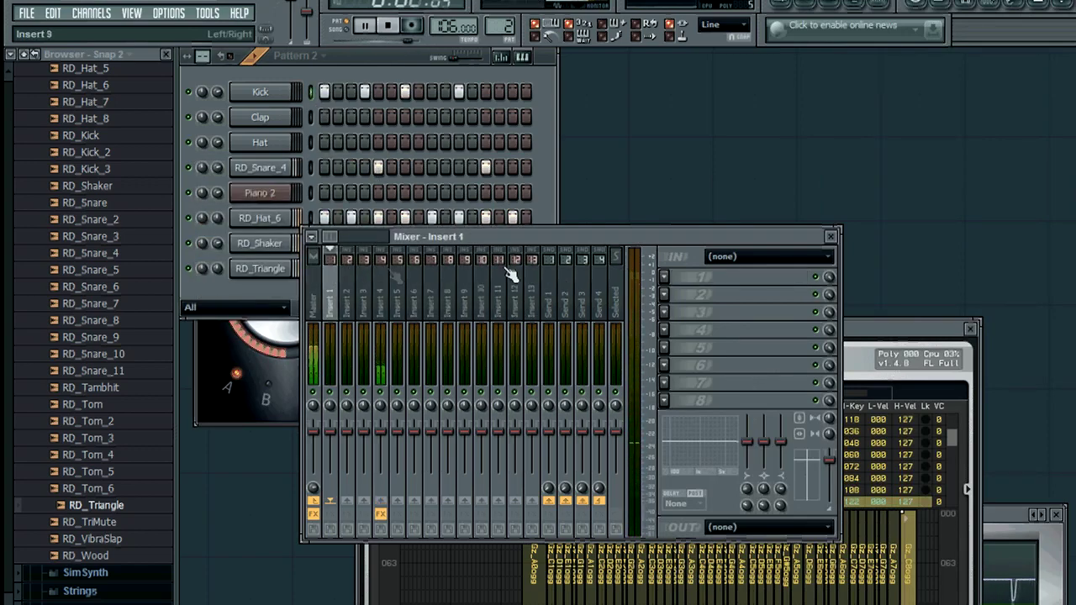
{"action": "left_click", "coordinate": [672, 284]}
{"action": "mouse_move", "coordinate": [683, 295]}
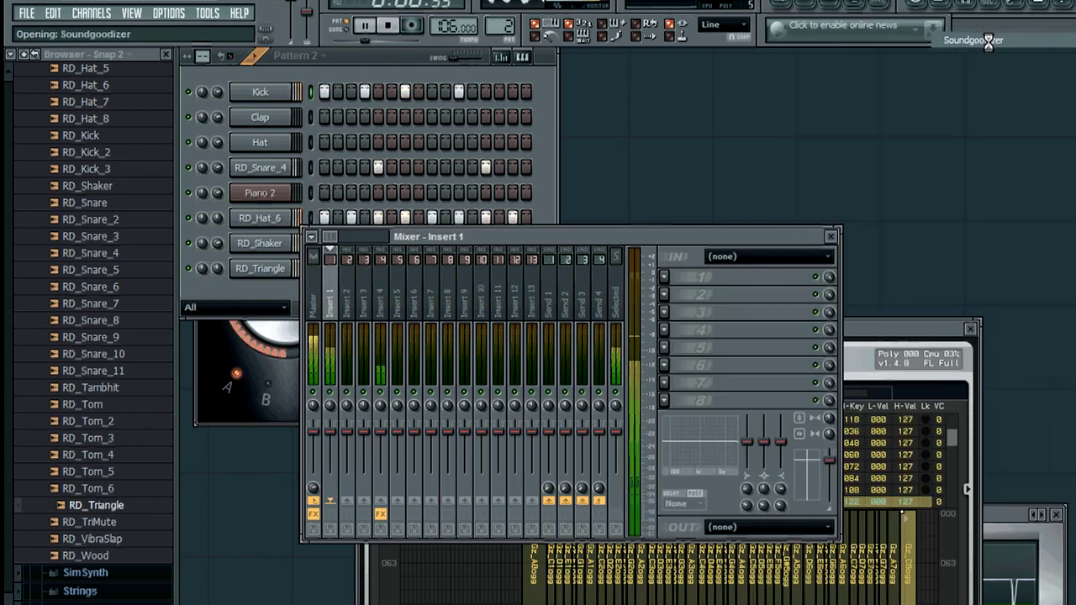
{"action": "left_click", "coordinate": [975, 41]}
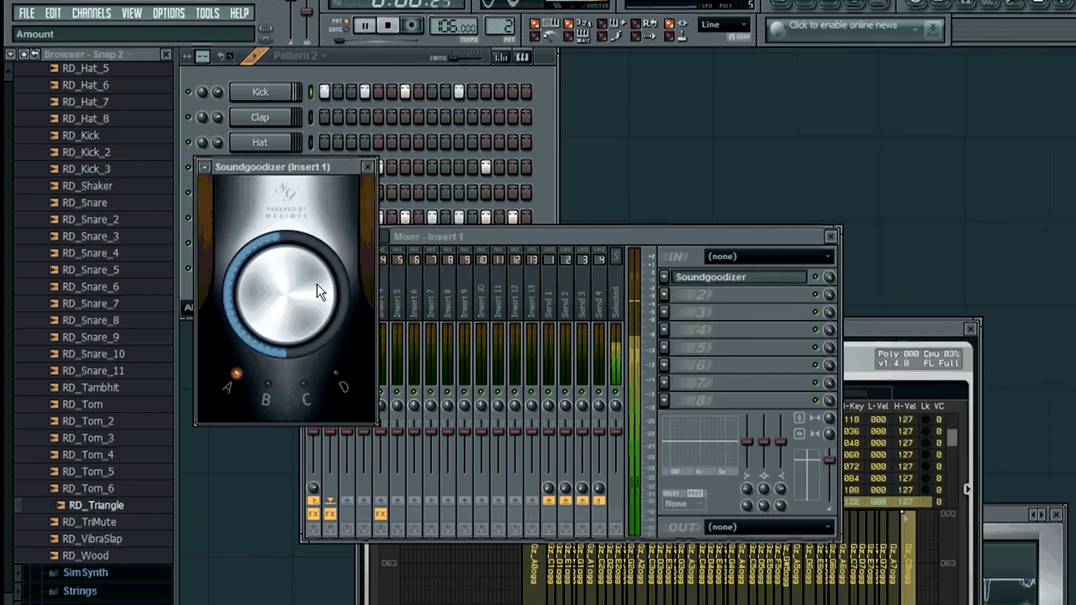
{"action": "left_click", "coordinate": [552, 148]}
{"action": "left_click", "coordinate": [389, 26]}
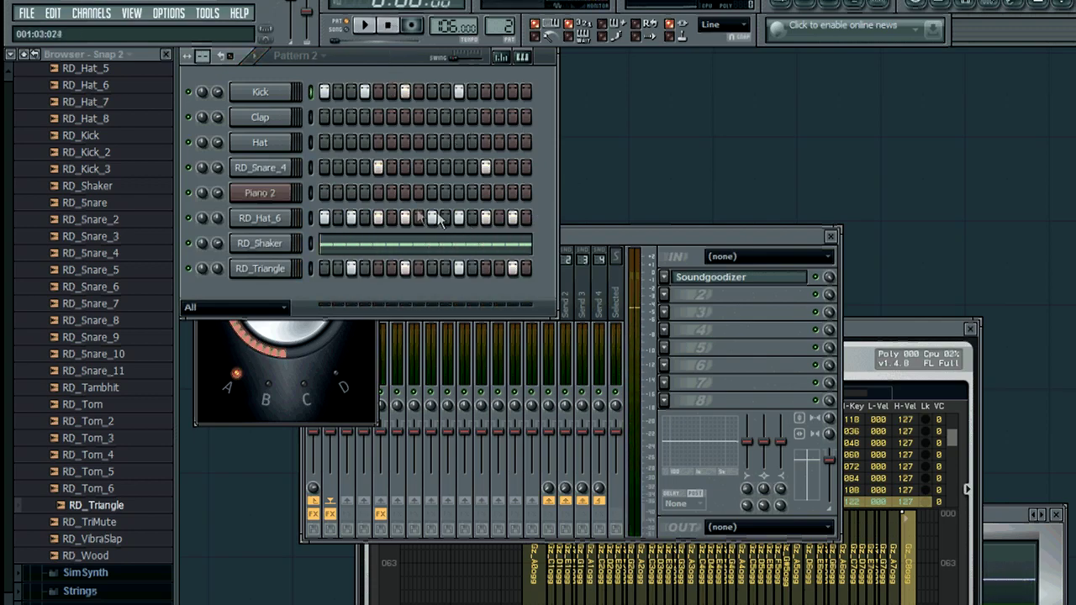
Add Fruity Reeverb 2 to the second effect slot of Insert 4 and play the pattern.
{"action": "left_click", "coordinate": [645, 270]}
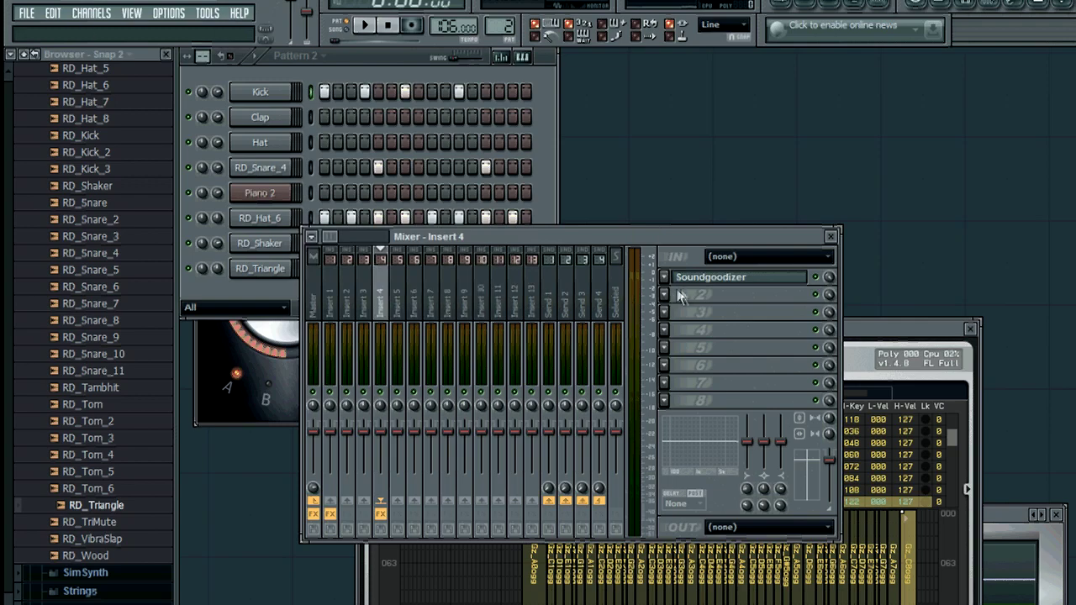
{"action": "left_click", "coordinate": [664, 293]}
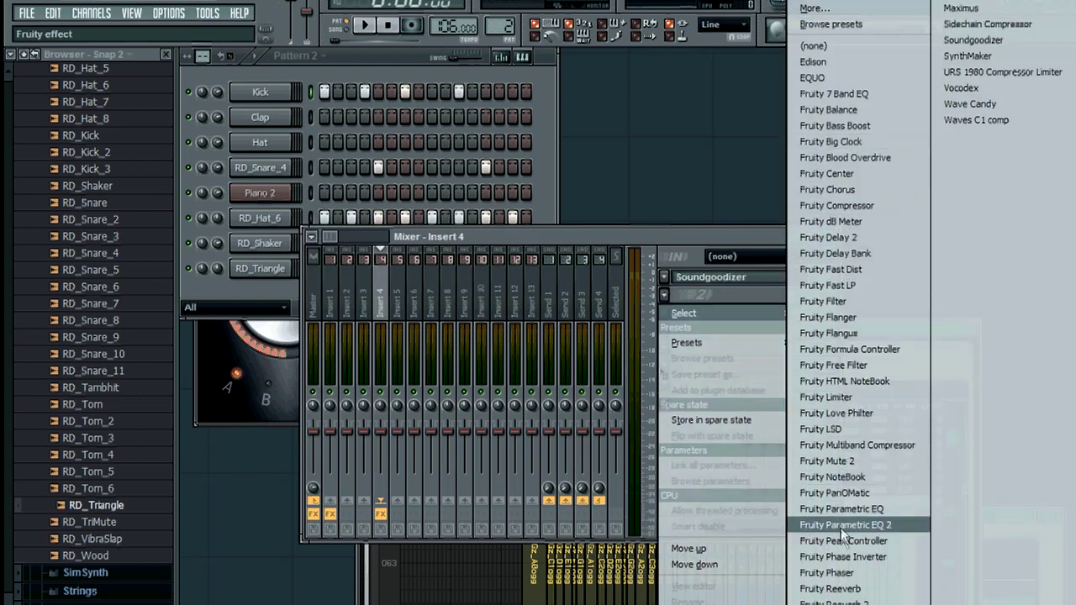
{"action": "left_click", "coordinate": [832, 601]}
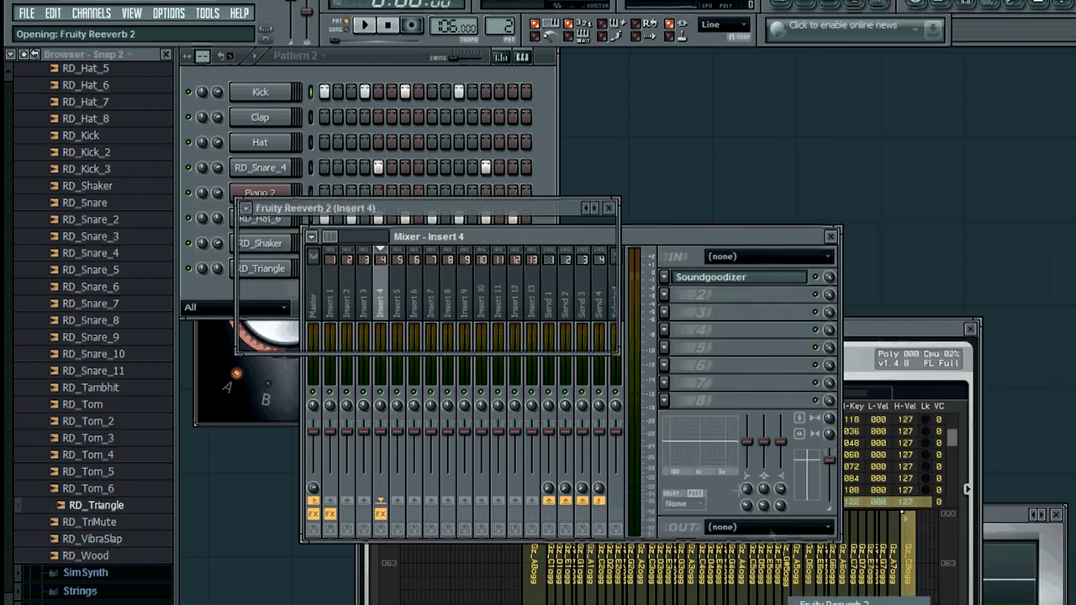
{"action": "left_click", "coordinate": [369, 27]}
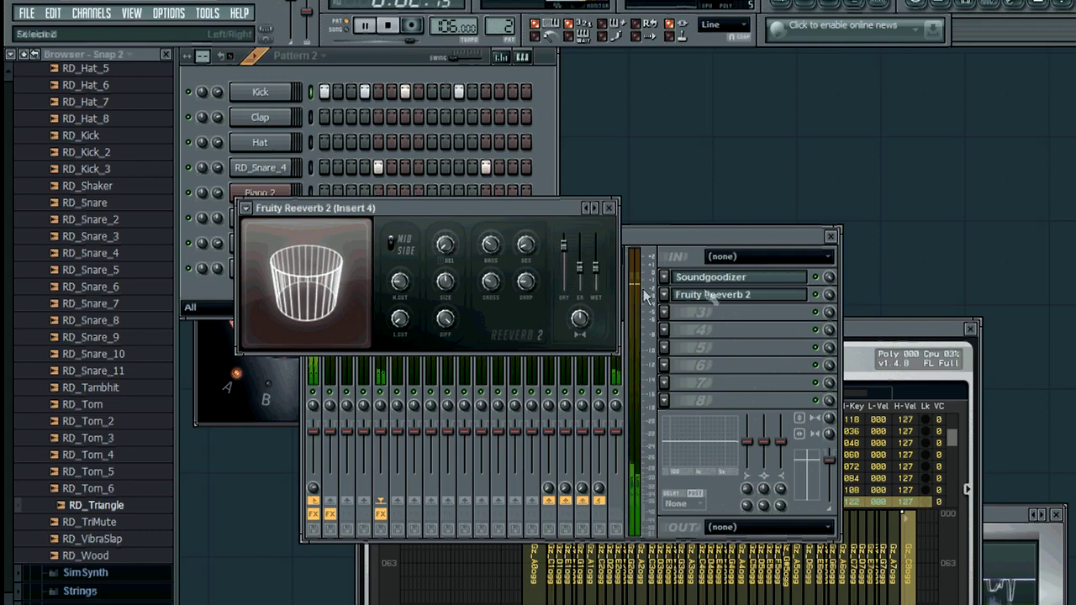
Lower the wet level of Fruity Reeverb 2 on Insert 4 to 36%, and close the reverb and mixer.
{"action": "left_click_drag", "start_coordinate": [829, 295], "coordinate": [829, 313]}
{"action": "left_click", "coordinate": [762, 295]}
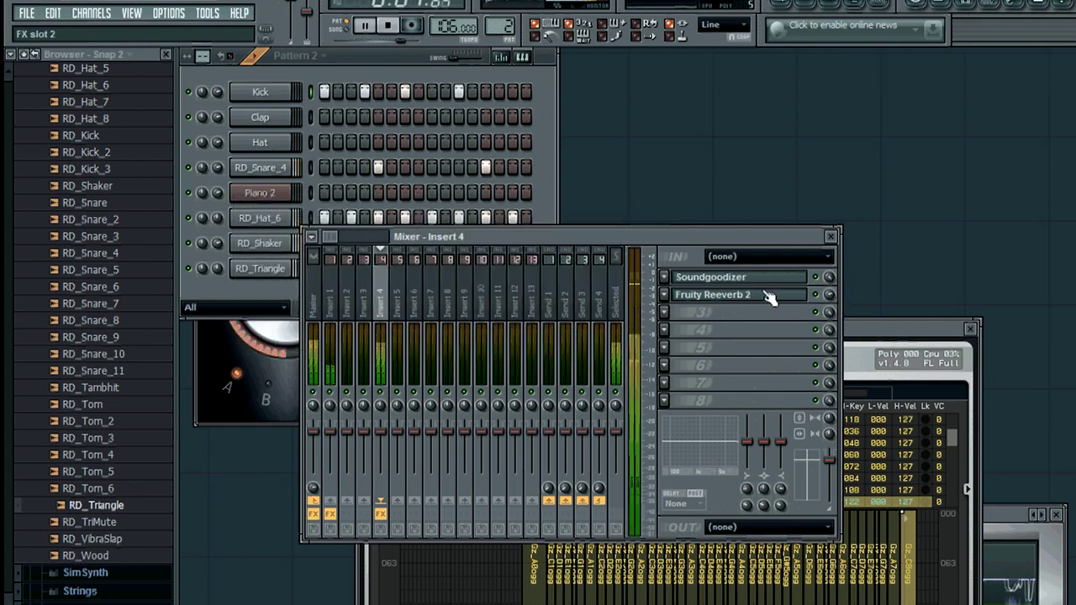
{"action": "left_click", "coordinate": [760, 297]}
{"action": "left_click_drag", "start_coordinate": [445, 282], "coordinate": [445, 275]}
{"action": "left_click_drag", "start_coordinate": [596, 267], "coordinate": [596, 273]}
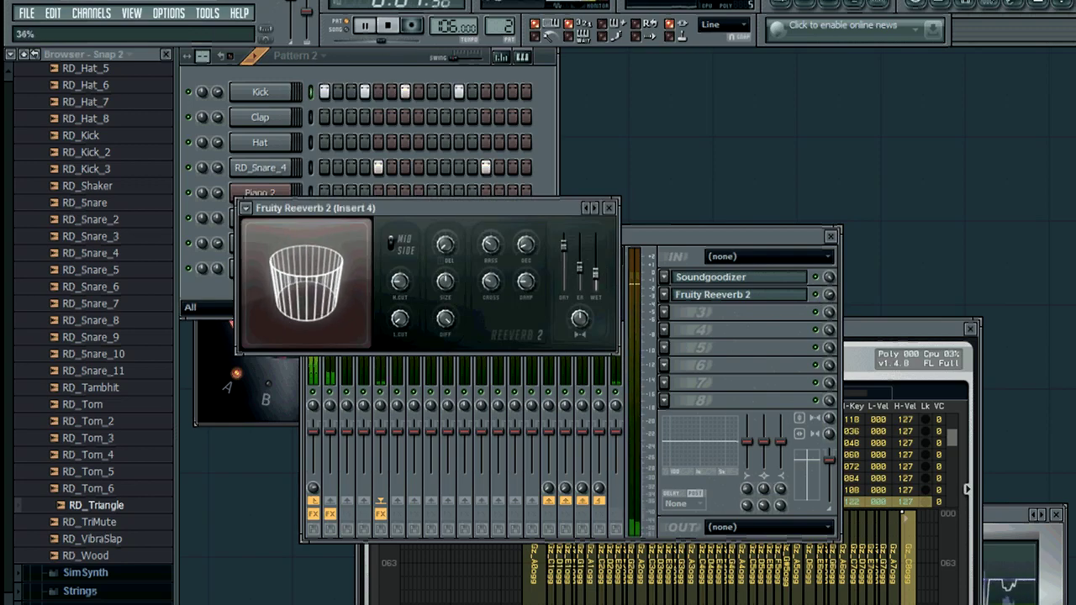
{"action": "left_click", "coordinate": [609, 207]}
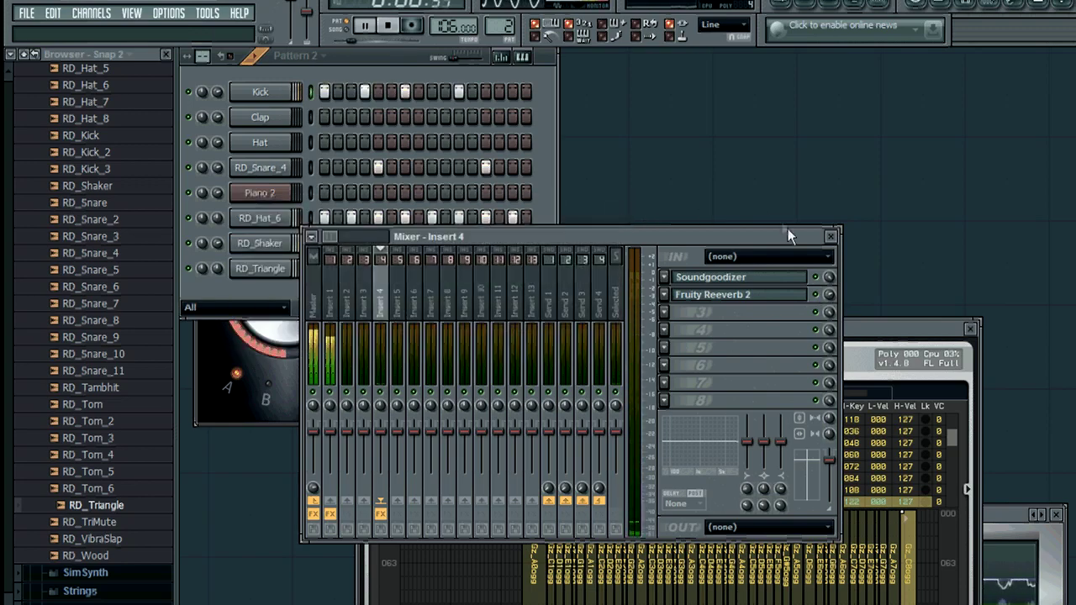
{"action": "left_click", "coordinate": [832, 237]}
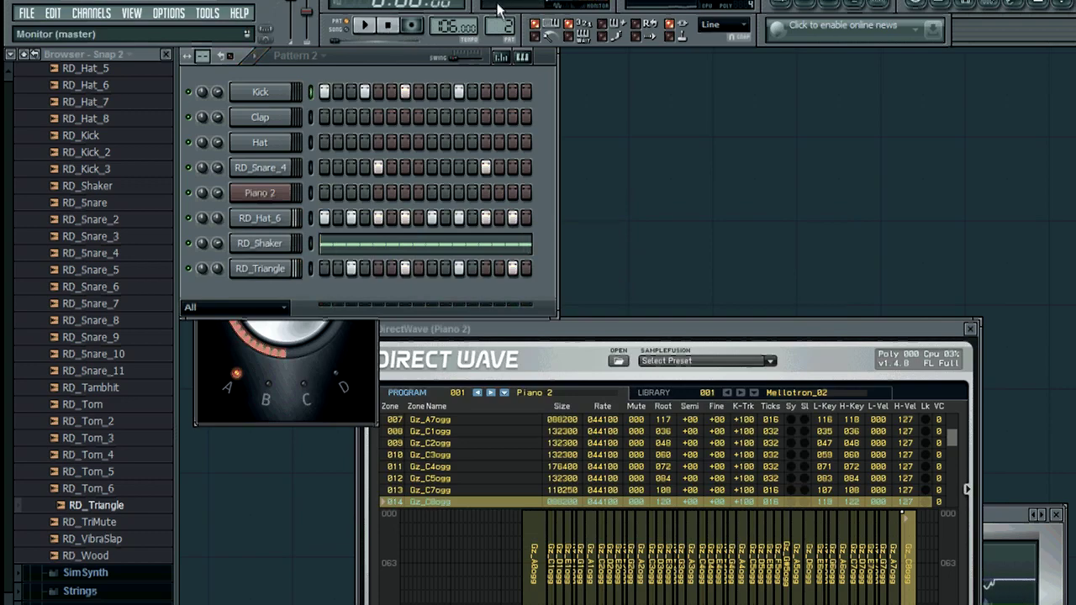
Add a BooBass channel for Pattern 3 and open its piano roll.
{"action": "left_click", "coordinate": [90, 13]}
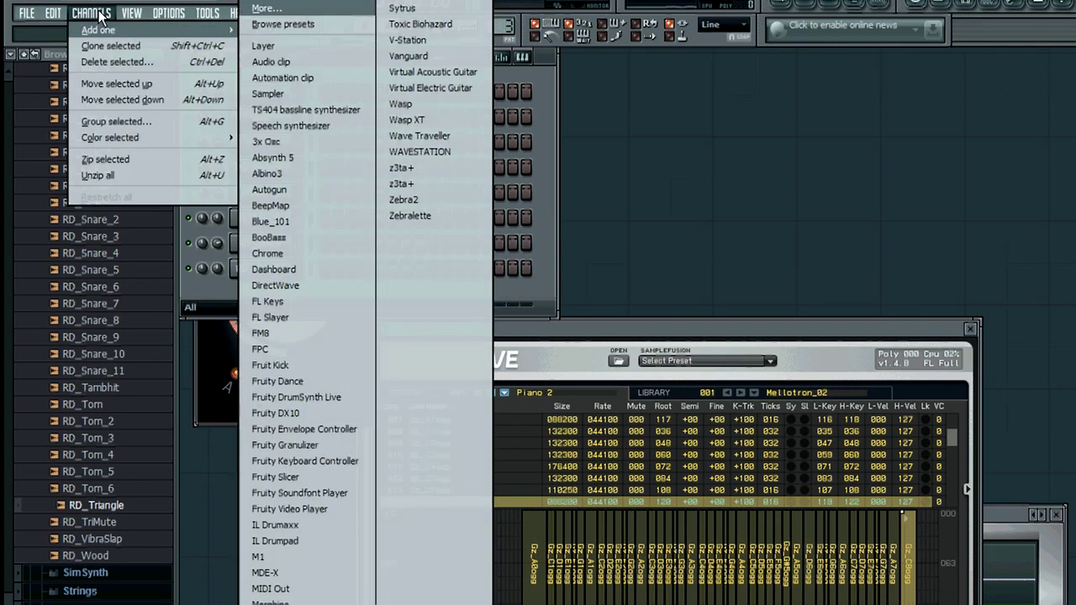
{"action": "left_click", "coordinate": [284, 238]}
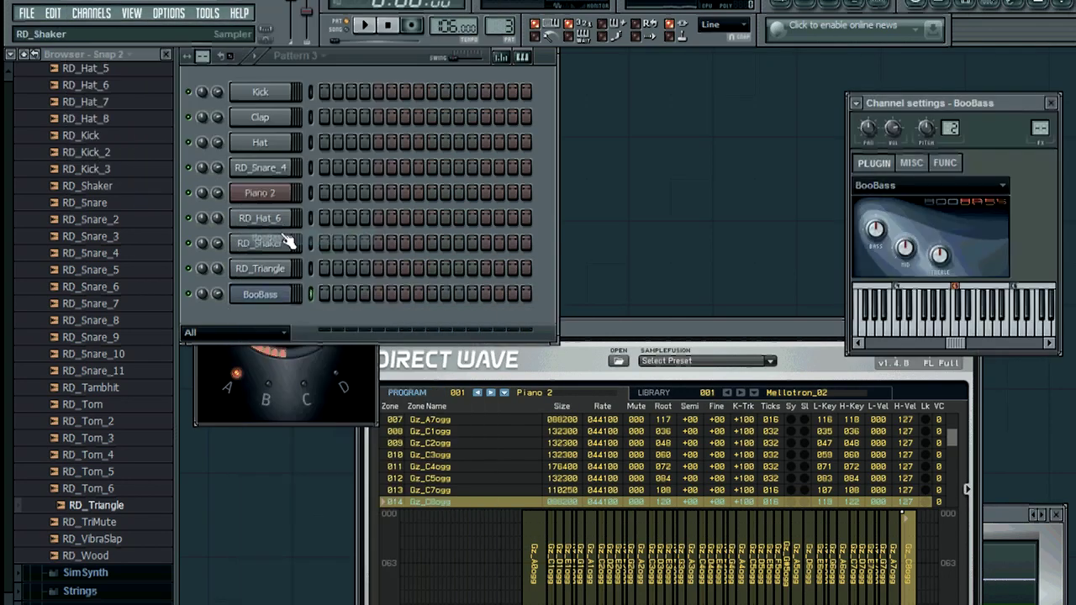
{"action": "right_click", "coordinate": [286, 293]}
{"action": "left_click", "coordinate": [302, 291]}
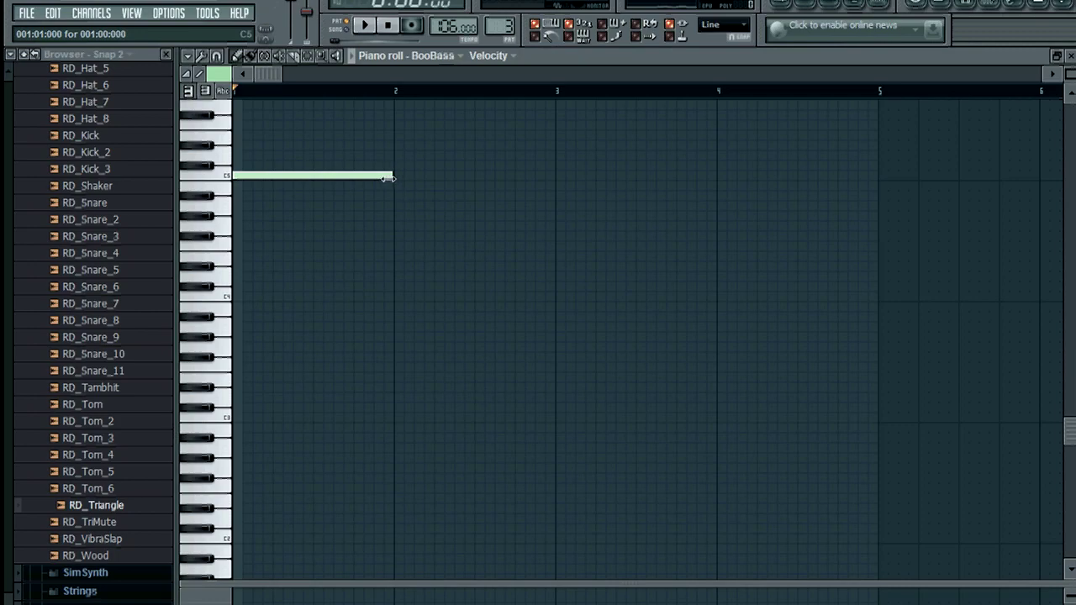
Draw half-bar bass notes: C5 and D#5 in bar 1, A#4 and a lower note in bar 2.
{"action": "left_click_drag", "start_coordinate": [312, 154], "coordinate": [312, 144]}
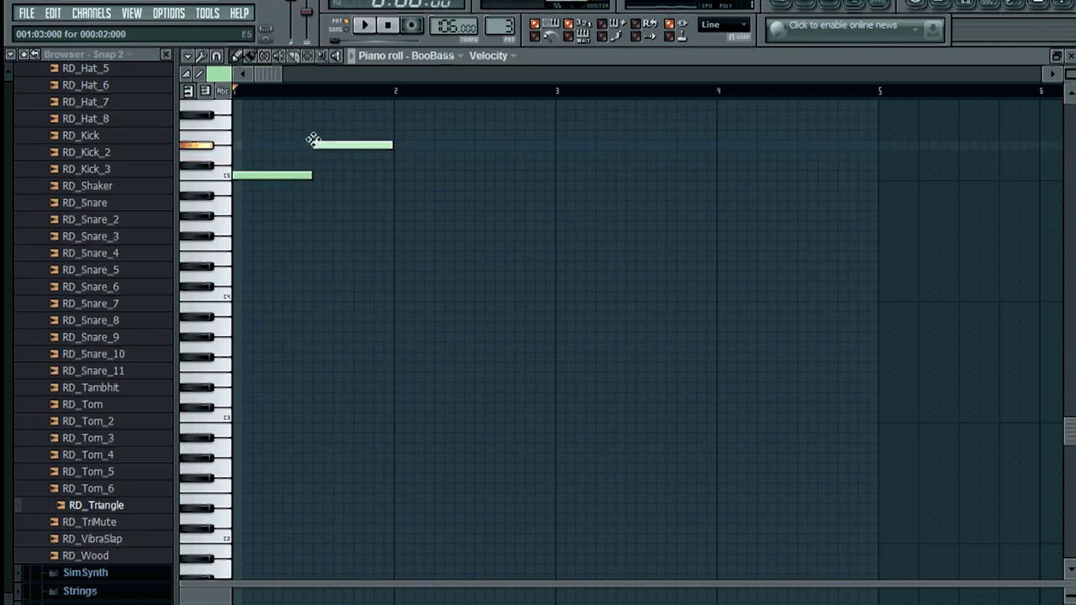
{"action": "left_click", "coordinate": [395, 197]}
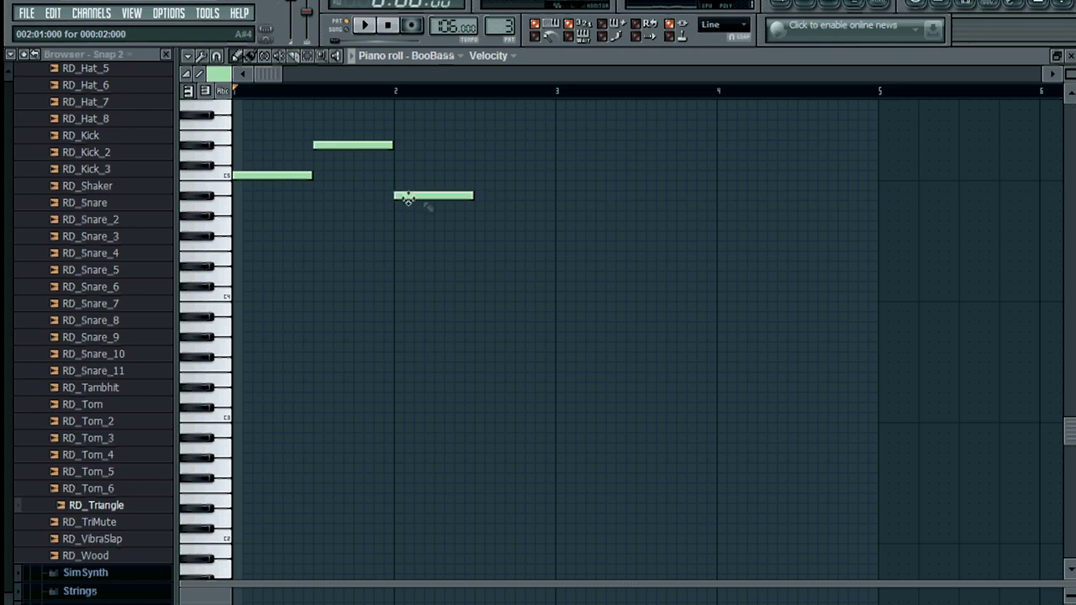
{"action": "left_click_drag", "start_coordinate": [477, 242], "coordinate": [477, 223]}
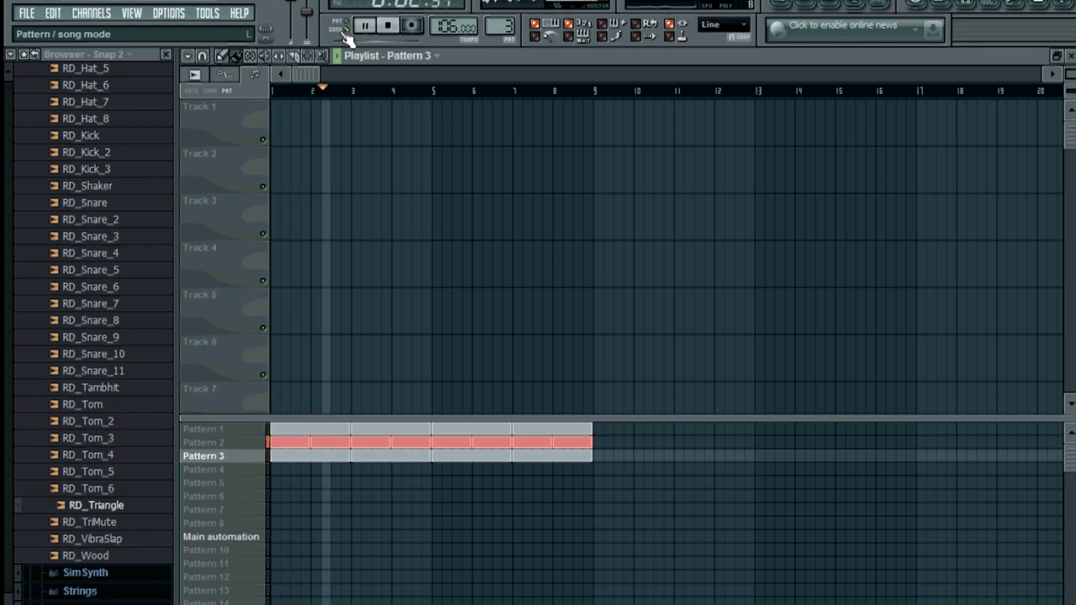
Switch to Pattern 1 and replace its Piano 2 instrument with the Acoustic Guitar 01 preset from the Guitar pack.
{"action": "left_click", "coordinate": [252, 471]}
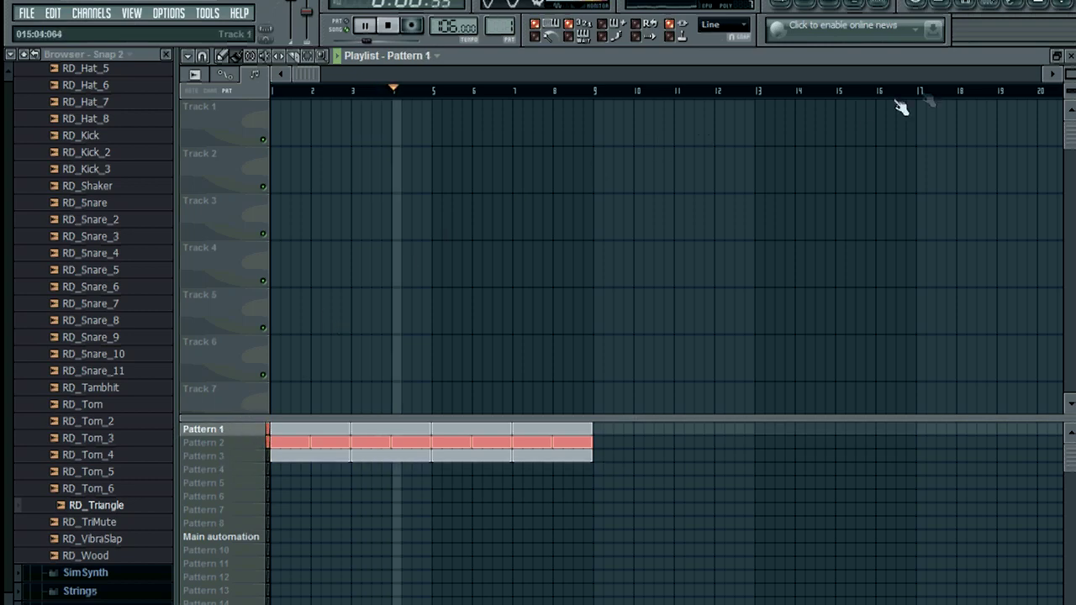
{"action": "left_click", "coordinate": [1070, 55]}
{"action": "left_click", "coordinate": [1070, 55]}
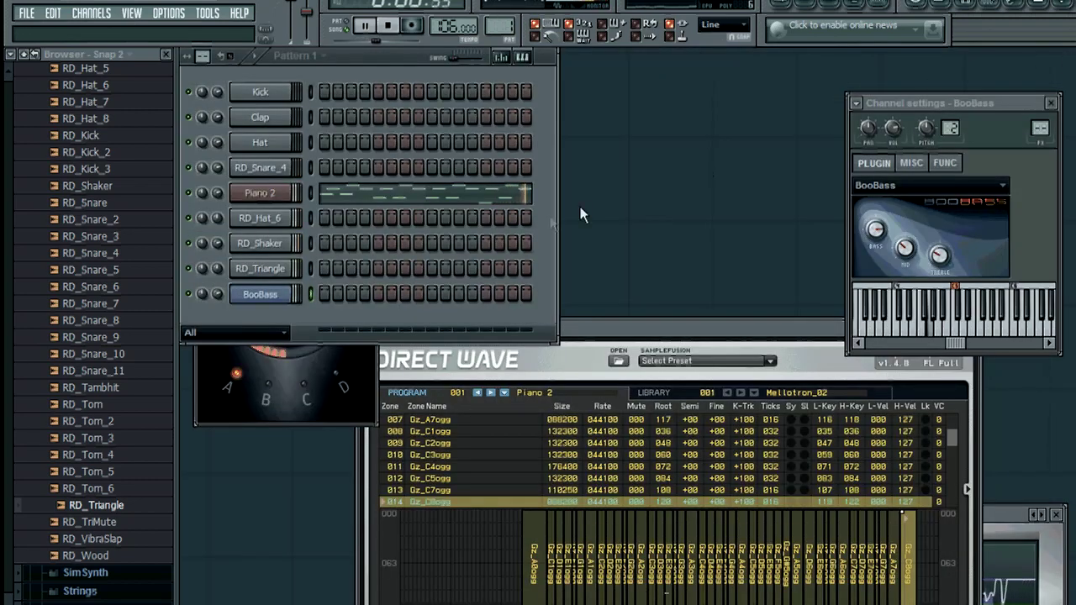
{"action": "left_click", "coordinate": [387, 25]}
{"action": "right_click", "coordinate": [247, 194]}
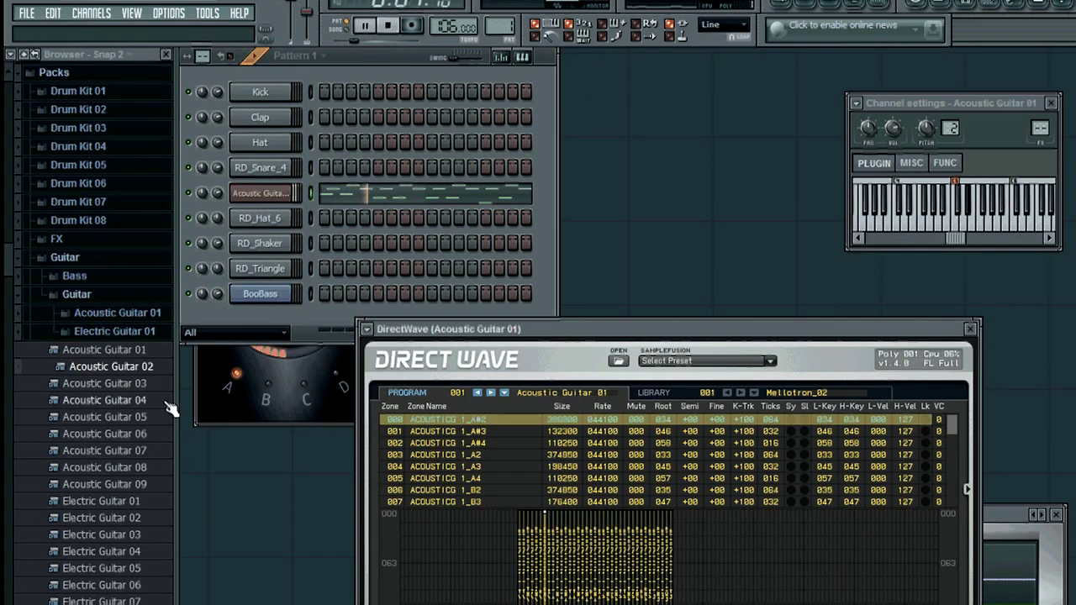
{"action": "left_click_drag", "start_coordinate": [116, 351], "coordinate": [282, 193]}
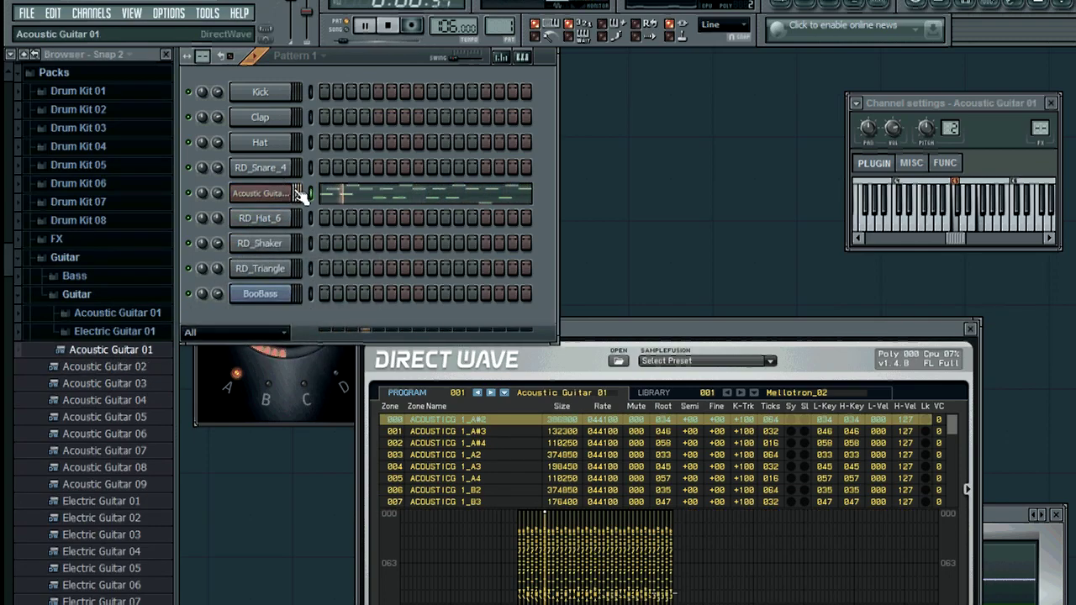
Open the Acoustic Guitar 01 channel's piano roll and select all of its melody notes.
{"action": "left_click", "coordinate": [340, 193]}
{"action": "left_click", "coordinate": [310, 56]}
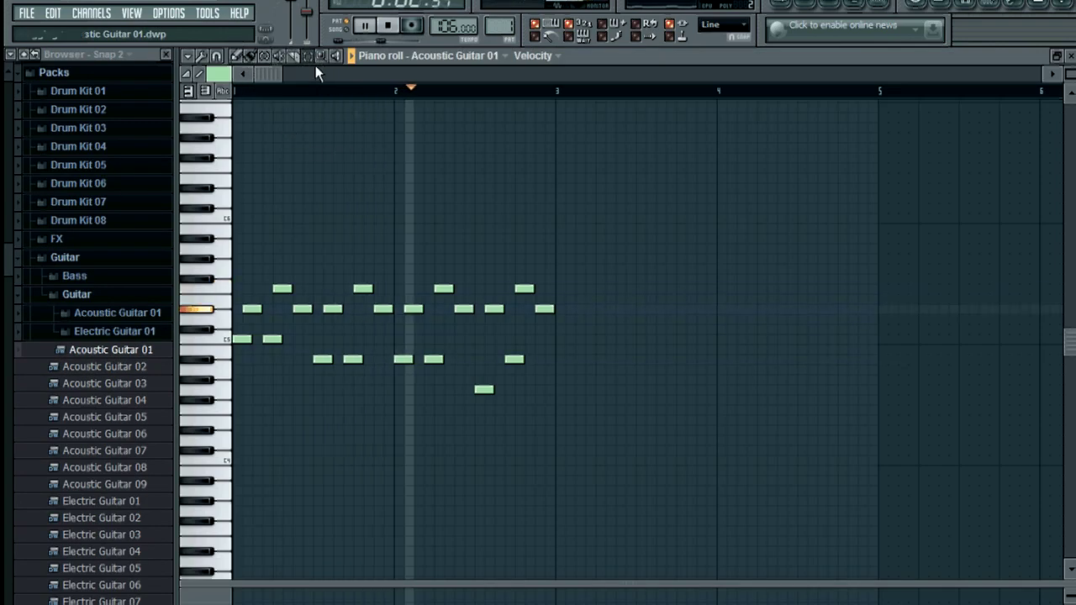
{"action": "left_click_drag", "start_coordinate": [756, 488], "coordinate": [220, 103]}
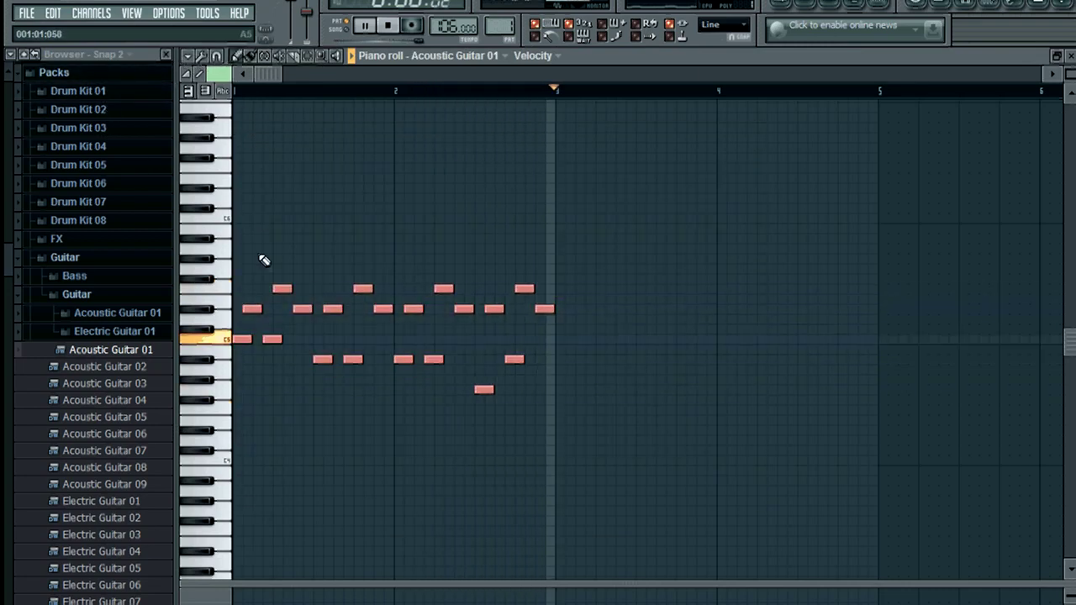
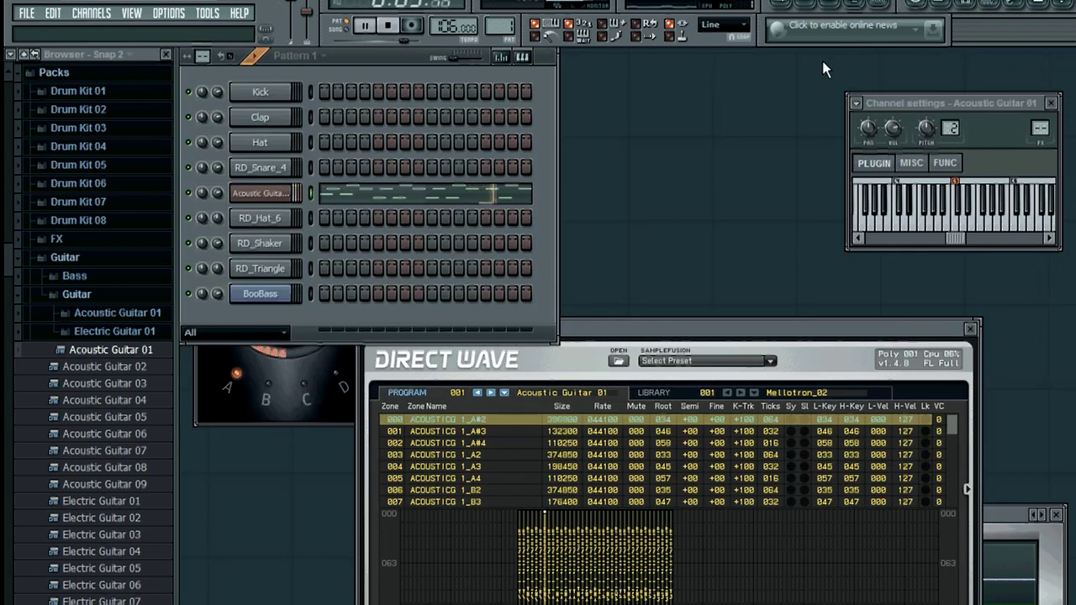
Look through Patterns 2 and 3 and switch to the empty Pattern 4.
{"action": "scroll", "coordinate": [500, 15], "scroll_direction": "up", "scroll_amount": 1}
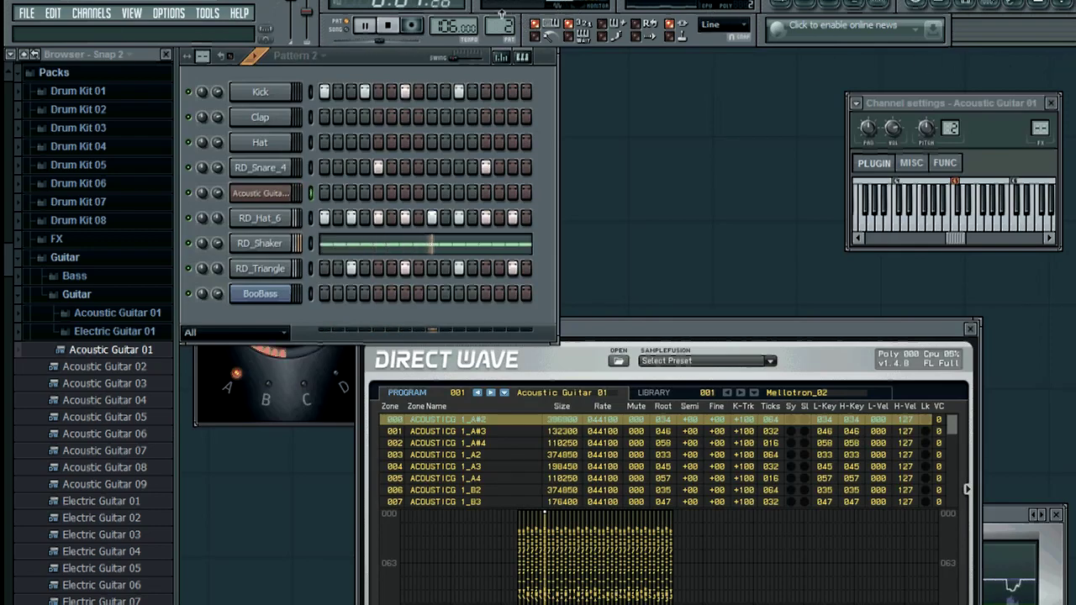
{"action": "scroll", "coordinate": [504, 14], "scroll_direction": "up", "scroll_amount": 1}
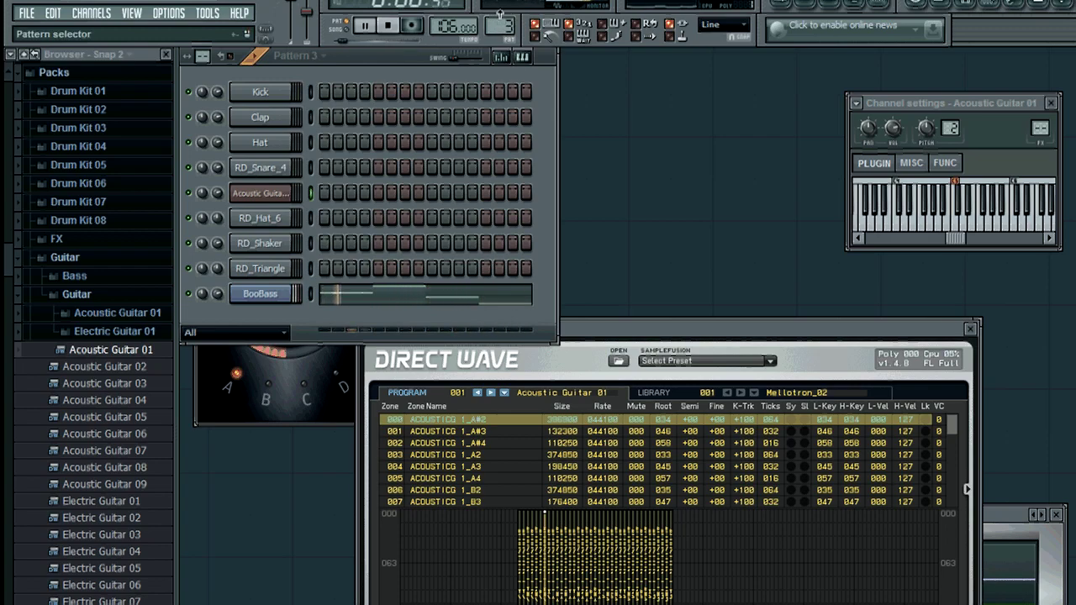
{"action": "scroll", "coordinate": [502, 17], "scroll_direction": "up", "scroll_amount": 1}
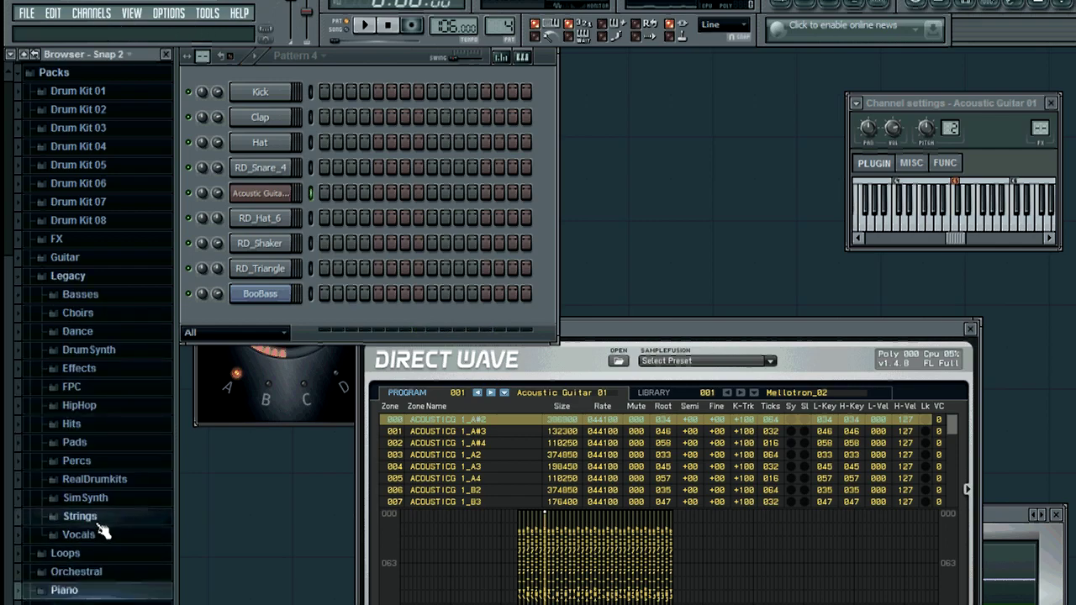
Add String patch 1 from the Legacy Strings pack as a new channel and open its piano roll.
{"action": "left_click", "coordinate": [99, 521]}
{"action": "right_click", "coordinate": [123, 404]}
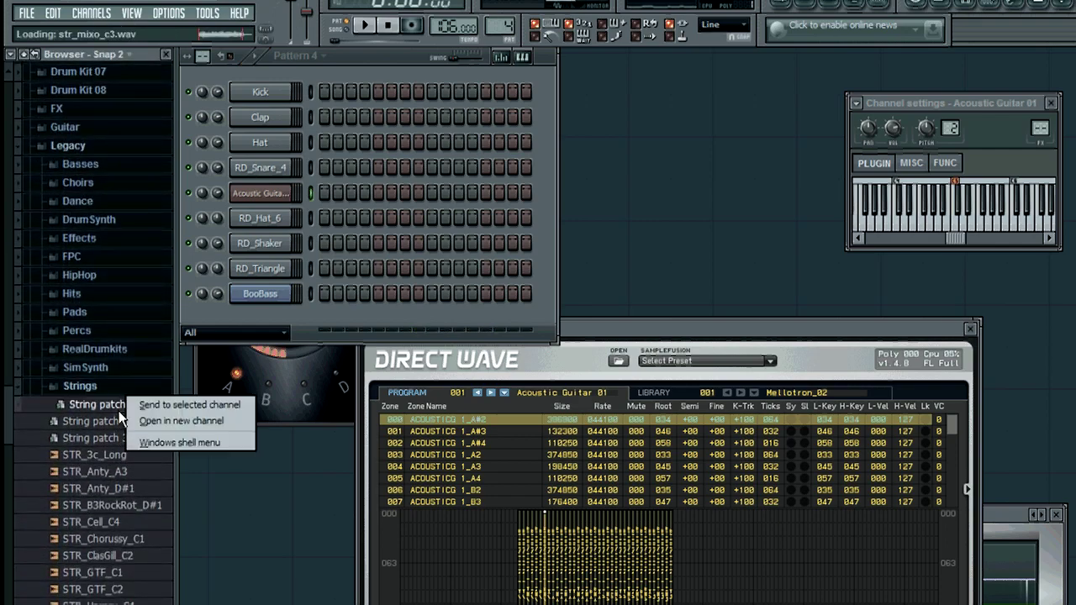
{"action": "left_click", "coordinate": [132, 418]}
{"action": "right_click", "coordinate": [289, 312]}
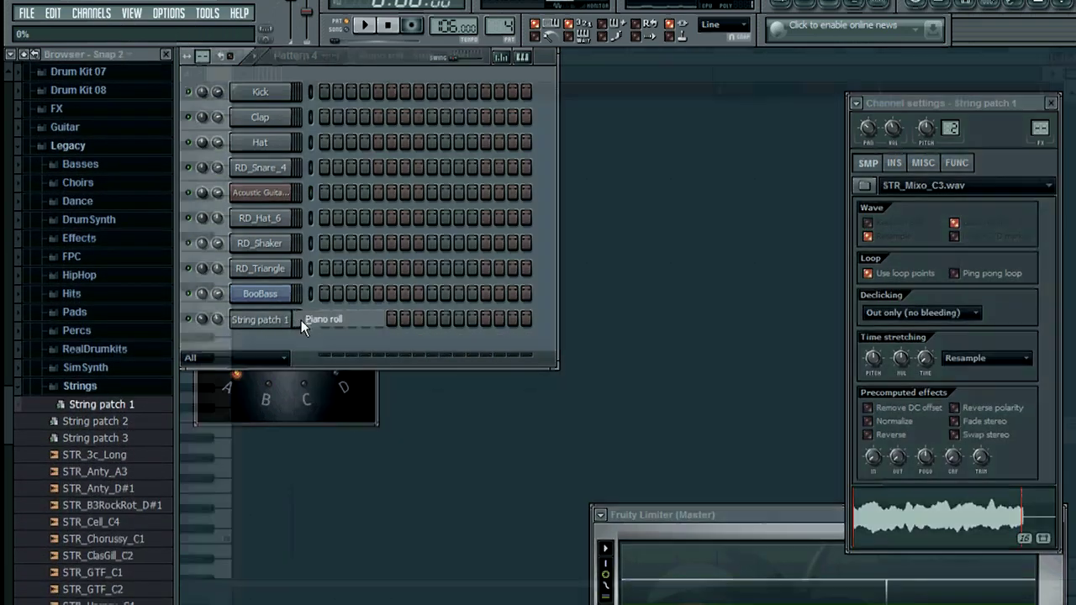
{"action": "left_click", "coordinate": [323, 319]}
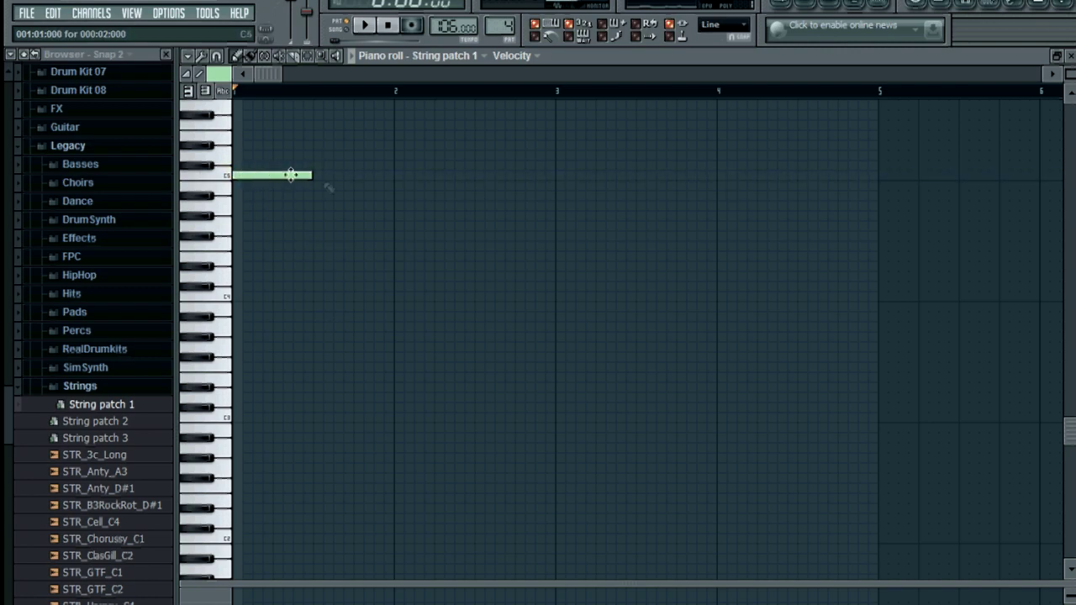
Draw half-bar string chords in bar 1, D#4-G4-C5 and G4-A#4-D#5, and play them back.
{"action": "left_click_drag", "start_coordinate": [310, 153], "coordinate": [315, 144]}
{"action": "left_click_drag", "start_coordinate": [315, 185], "coordinate": [312, 200]}
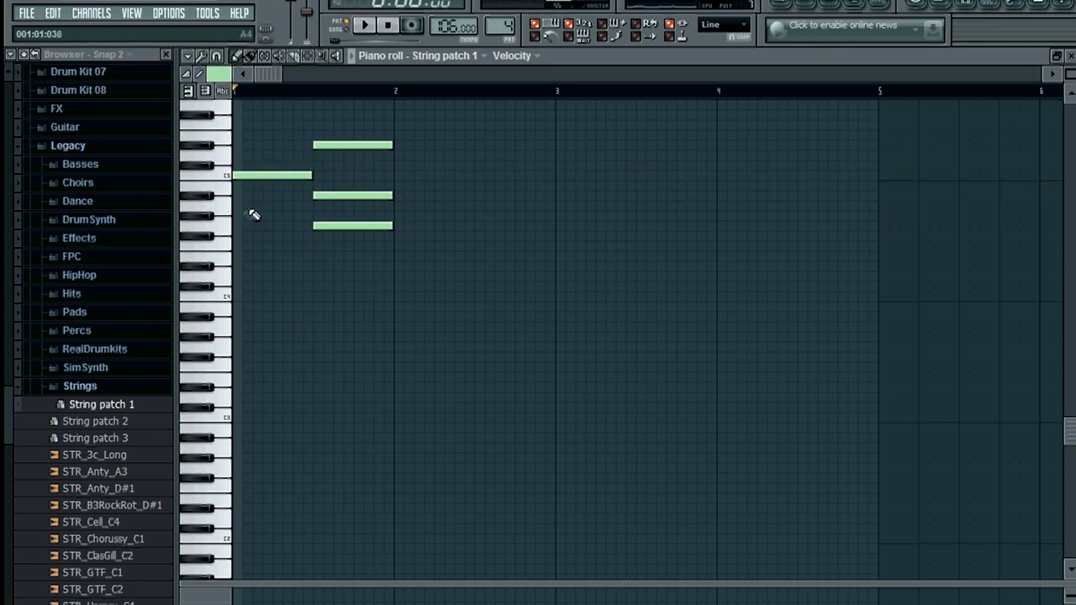
{"action": "left_click_drag", "start_coordinate": [240, 225], "coordinate": [233, 274]}
{"action": "left_click", "coordinate": [364, 26]}
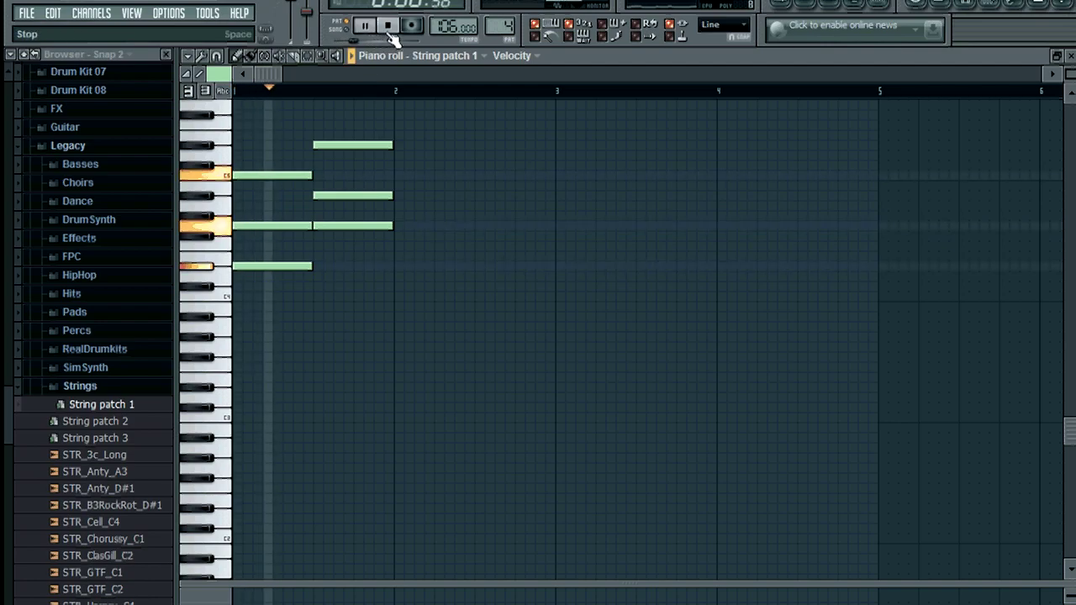
{"action": "left_click", "coordinate": [390, 27]}
Draw half-bar string chords in bar 2, A#4-D5-F5 and G4-C5-D#5, and start playback.
{"action": "scroll", "coordinate": [403, 252], "scroll_direction": "up", "scroll_amount": 2}
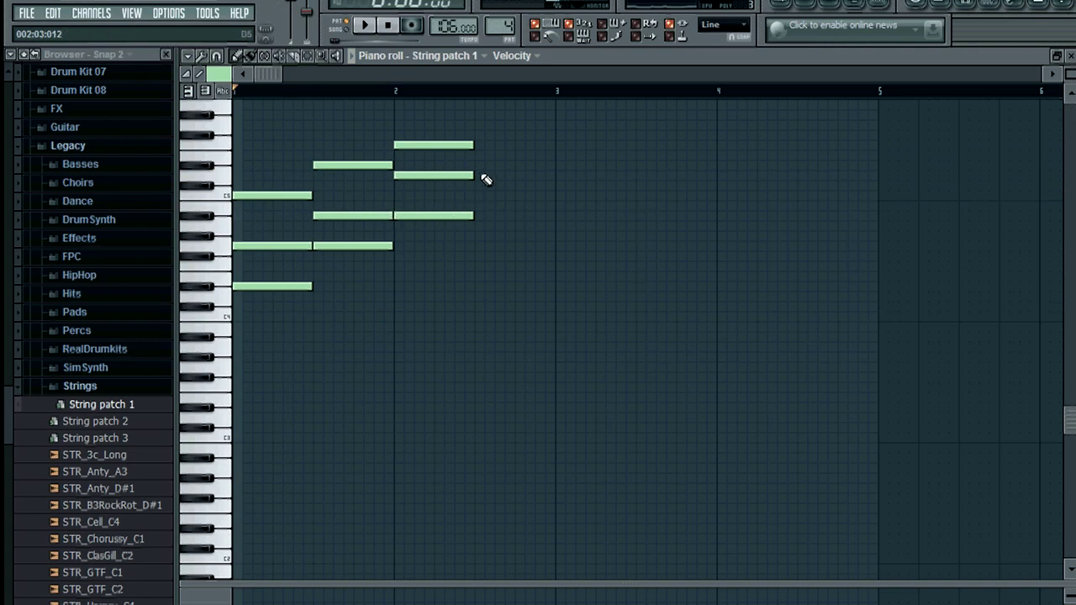
{"action": "left_click_drag", "start_coordinate": [474, 163], "coordinate": [467, 159]}
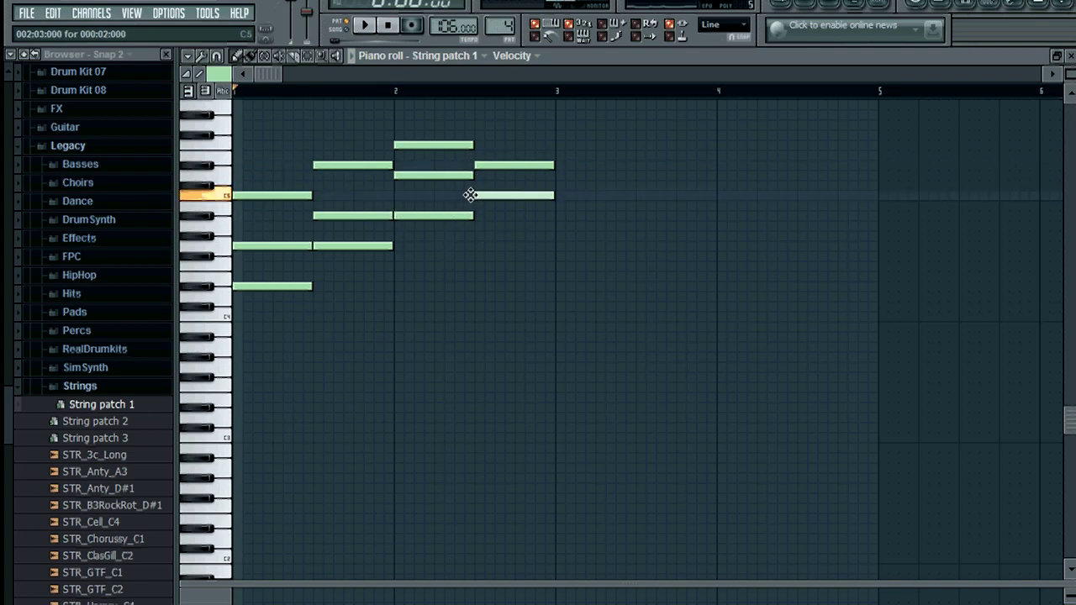
{"action": "left_click", "coordinate": [364, 25]}
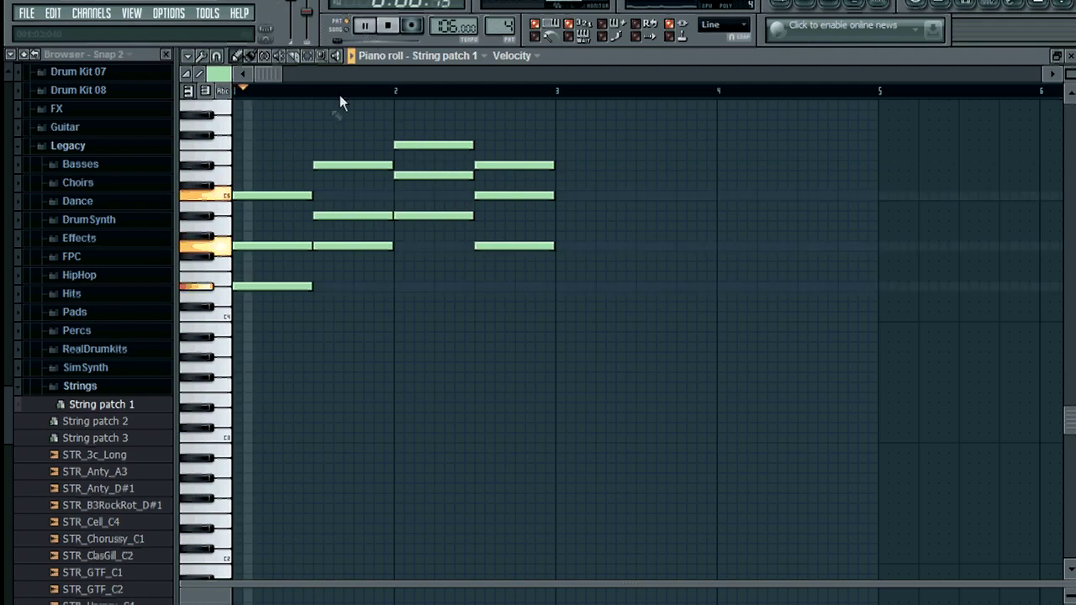
Place Pattern 4 four times in a row in the playlist, covering bars 1 to 8, and stop playback.
{"action": "left_click", "coordinate": [782, 4]}
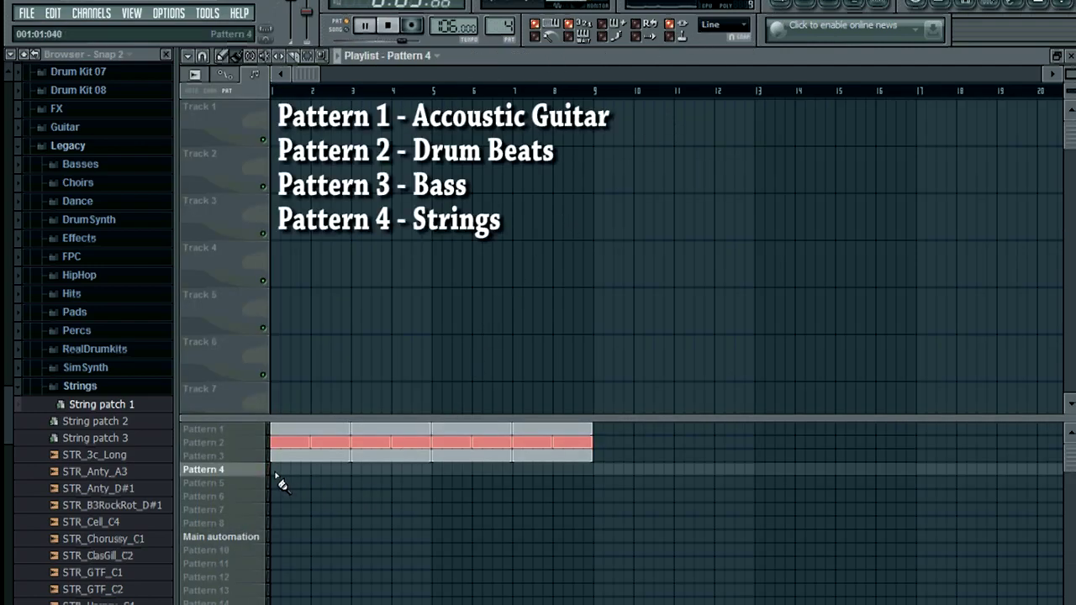
{"action": "left_click_drag", "start_coordinate": [275, 475], "coordinate": [442, 481]}
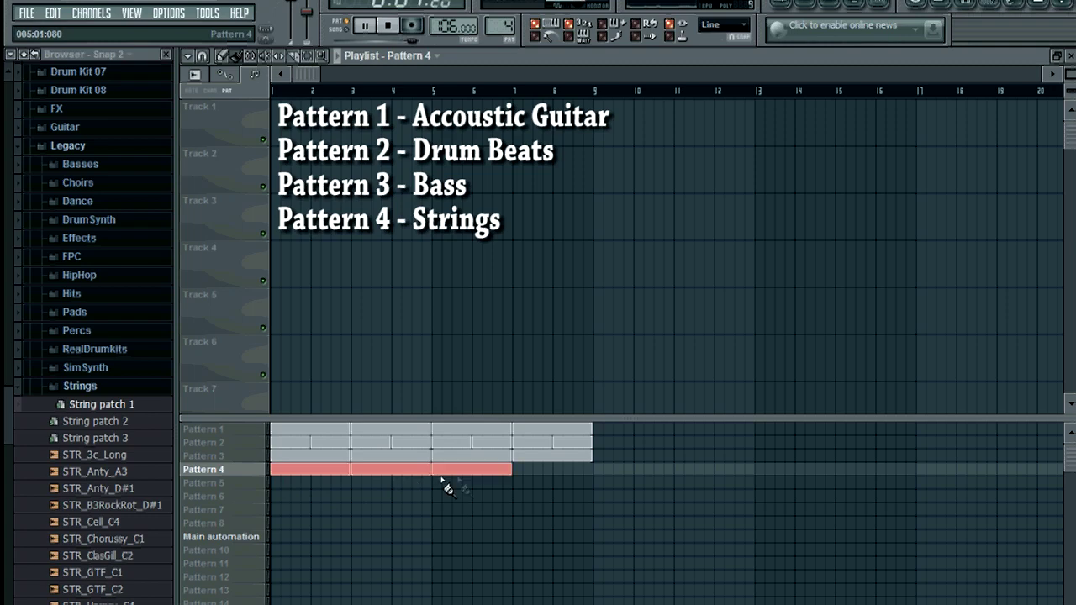
{"action": "left_click", "coordinate": [1070, 55]}
{"action": "left_click", "coordinate": [388, 26]}
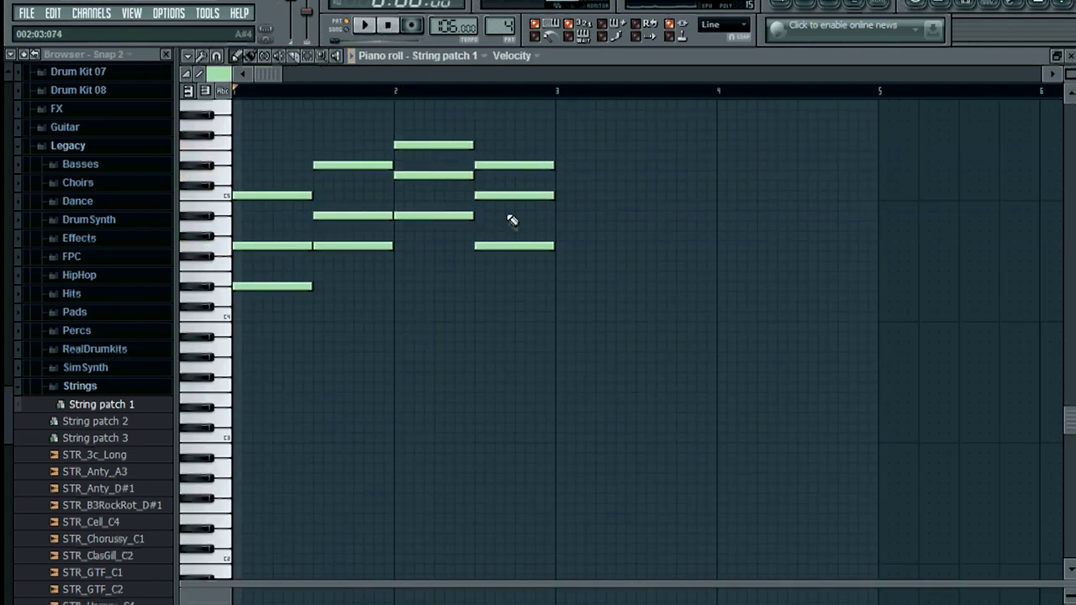
Raise the lowest note of the last string chord to G#4 and listen to the change in the full song.
{"action": "left_click_drag", "start_coordinate": [507, 245], "coordinate": [509, 232]}
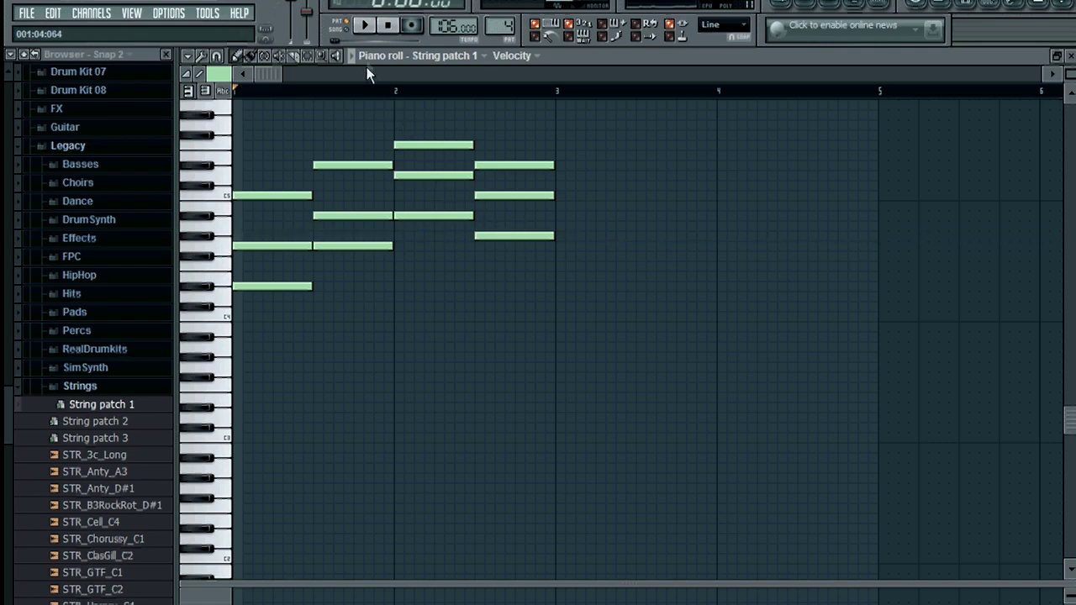
{"action": "left_click", "coordinate": [370, 29]}
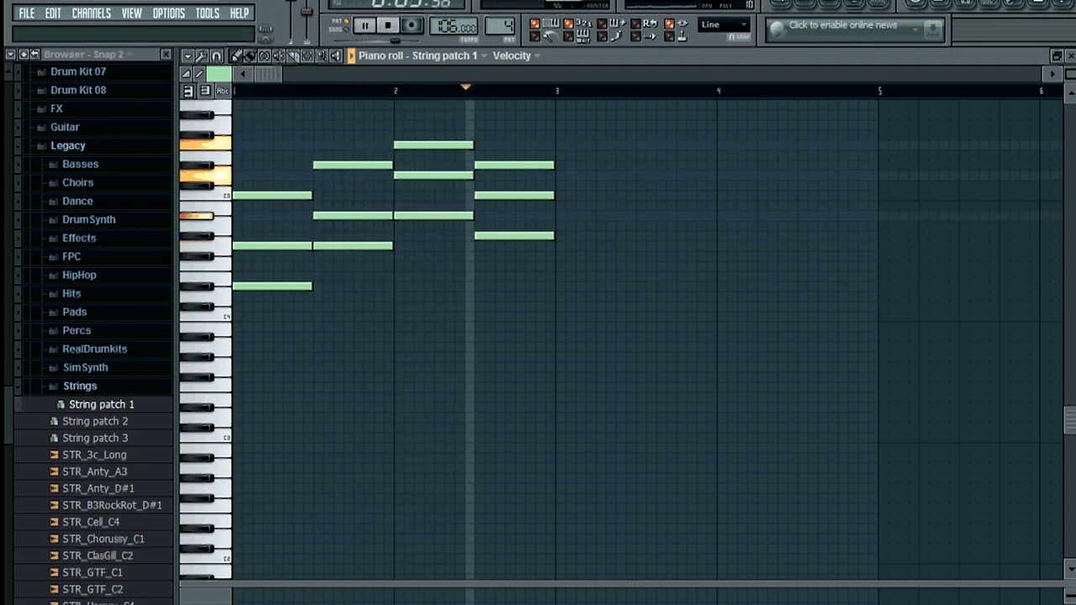
{"action": "left_click", "coordinate": [793, 2]}
{"action": "left_click", "coordinate": [348, 29]}
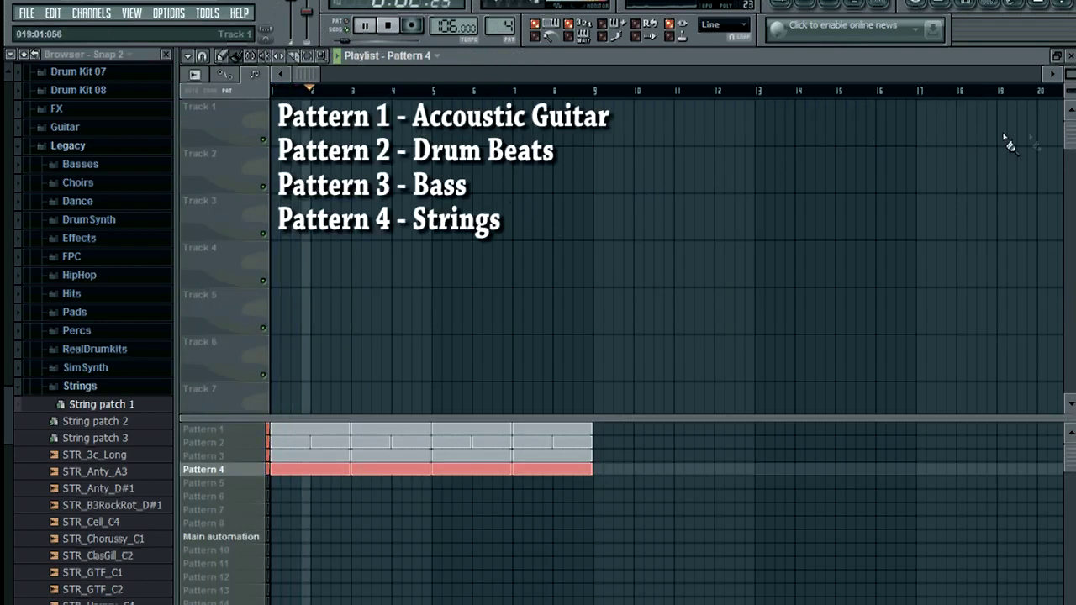
{"action": "left_click", "coordinate": [1068, 56]}
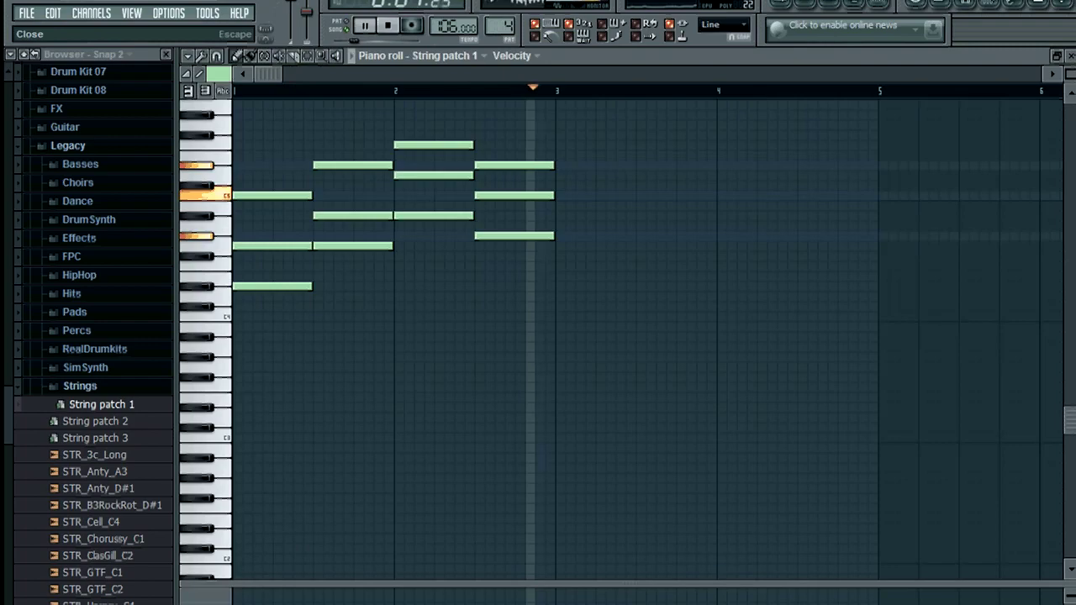
{"action": "left_click", "coordinate": [1068, 56]}
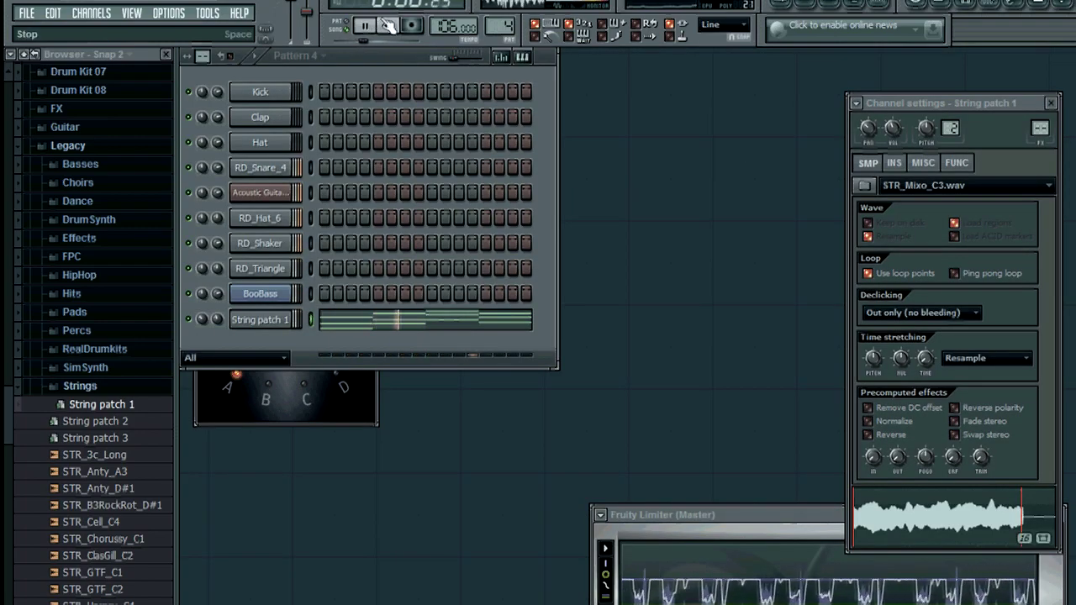
Add a Fruity Compressor to mixer Insert 1 with a -11.2 dB threshold and a 5.3:1 ratio.
{"action": "left_click", "coordinate": [881, 5]}
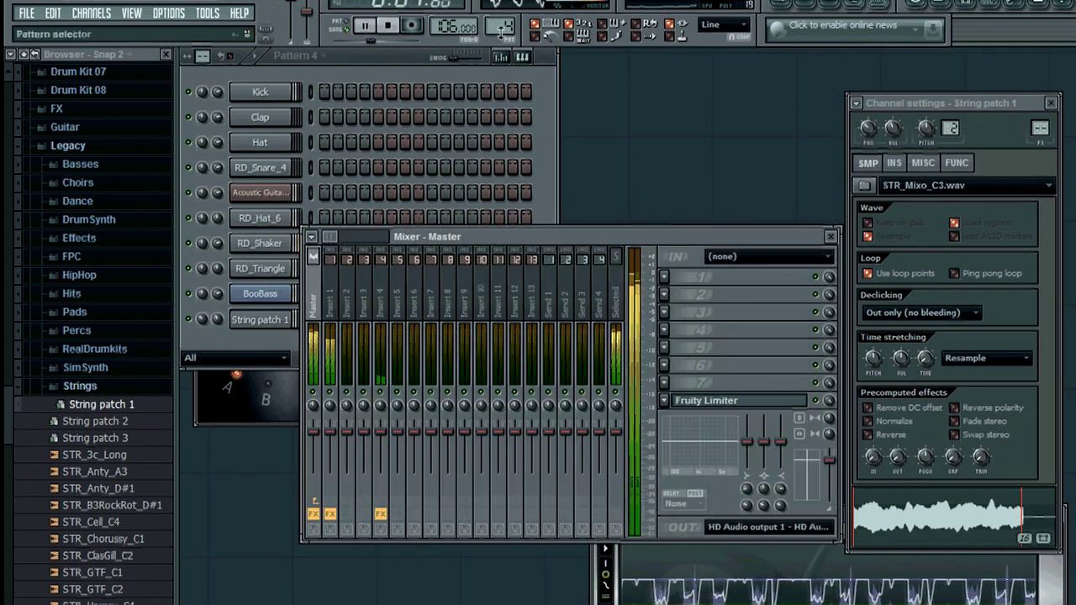
{"action": "left_click", "coordinate": [387, 26]}
{"action": "left_click", "coordinate": [329, 303]}
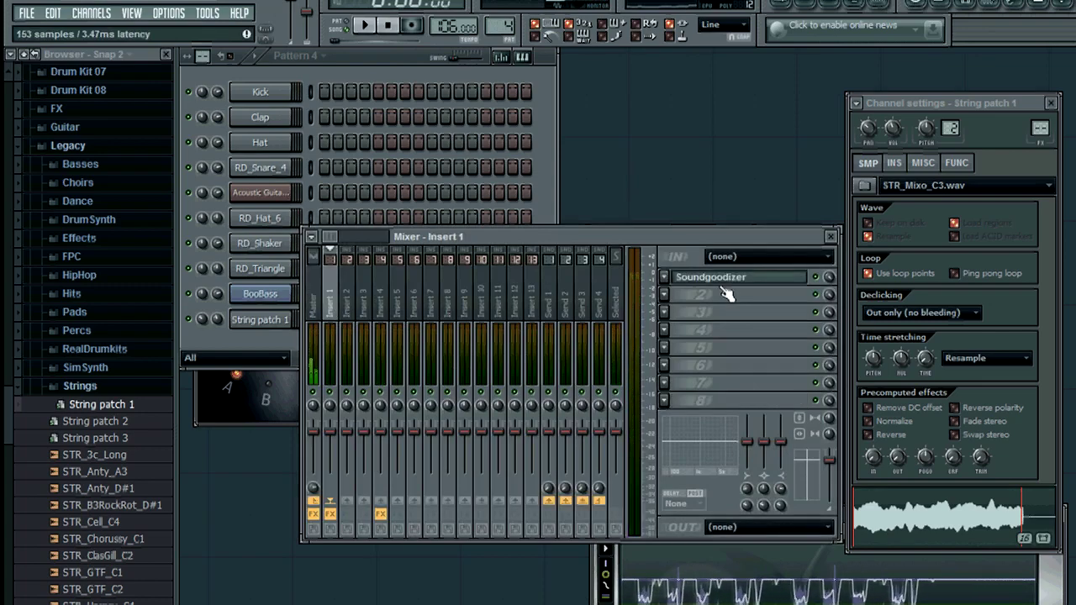
{"action": "left_click", "coordinate": [663, 294]}
{"action": "left_click", "coordinate": [848, 191]}
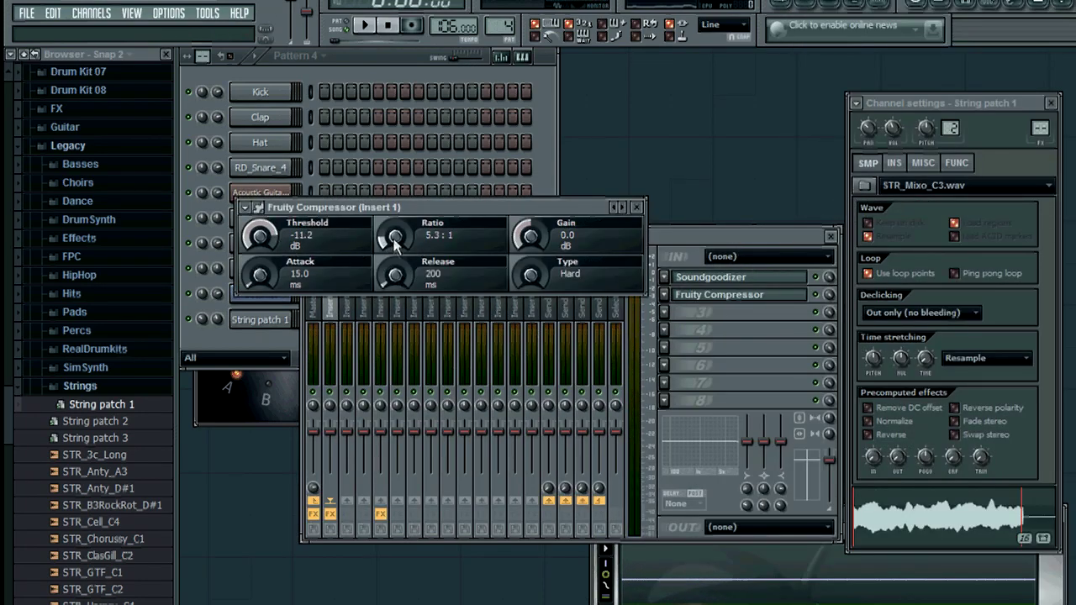
{"action": "left_click", "coordinate": [395, 311]}
{"action": "left_click", "coordinate": [336, 299]}
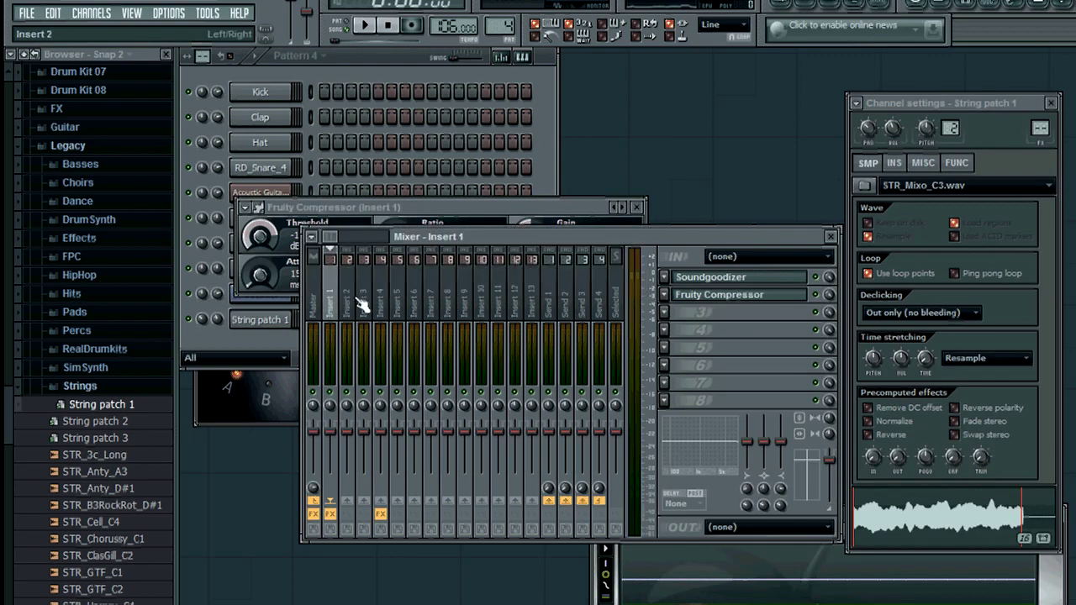
Add a Fruity Compressor to mixer Insert 4 with a -9.1 dB threshold and a 5.9:1 ratio.
{"action": "left_click", "coordinate": [383, 303]}
{"action": "left_click", "coordinate": [665, 310]}
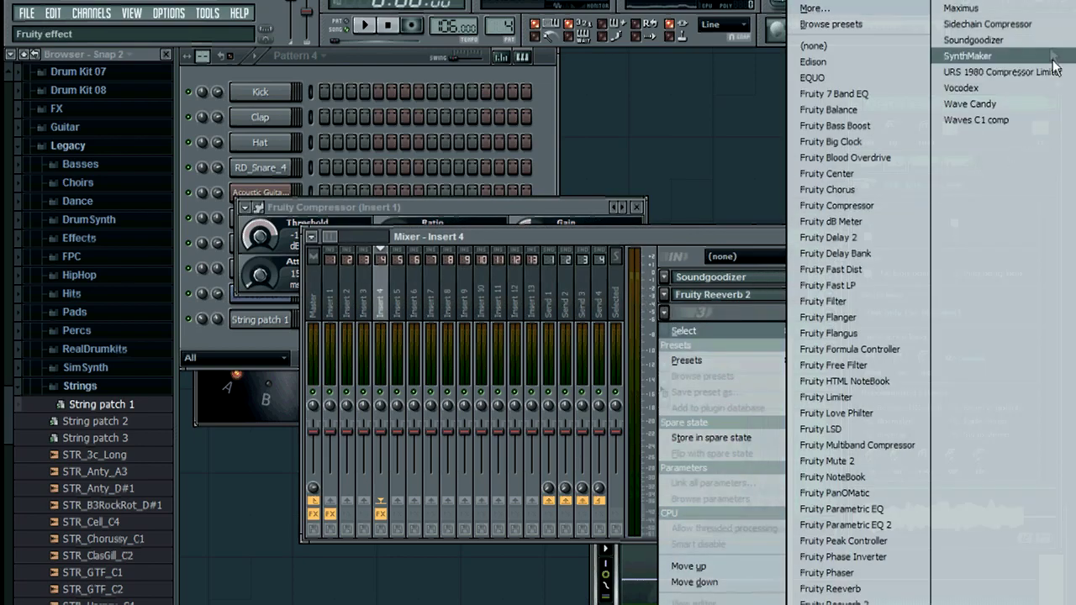
{"action": "left_click", "coordinate": [832, 205]}
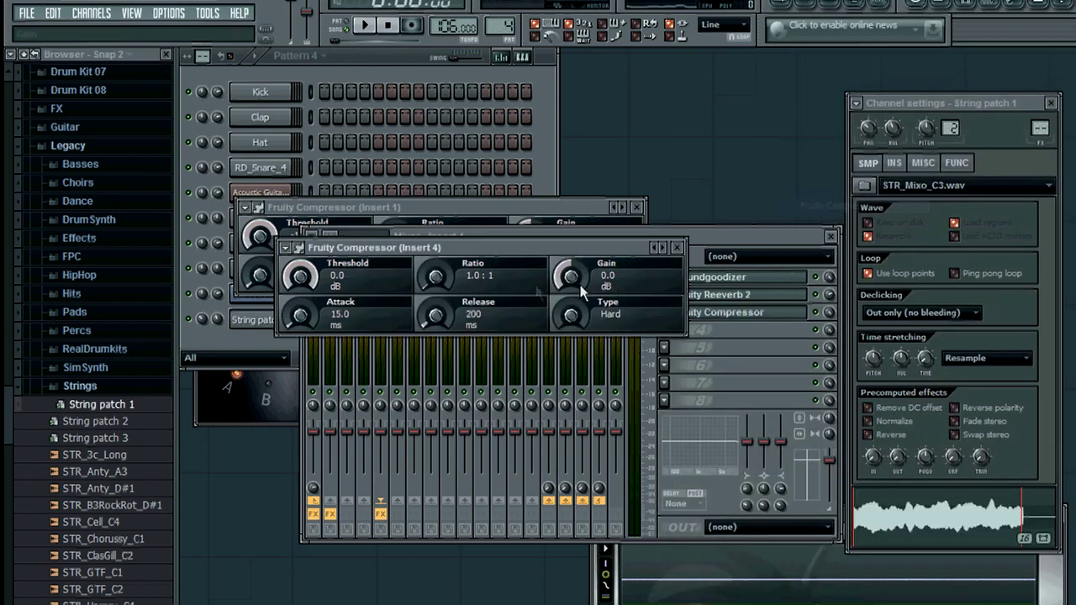
{"action": "left_click_drag", "start_coordinate": [436, 277], "coordinate": [418, 141]}
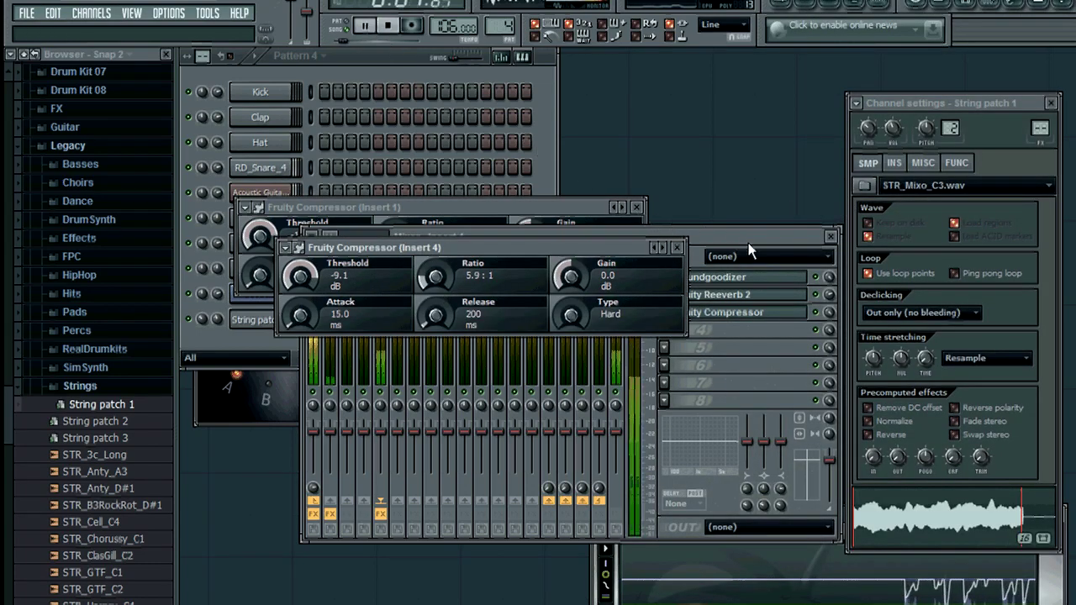
{"action": "left_click", "coordinate": [675, 248]}
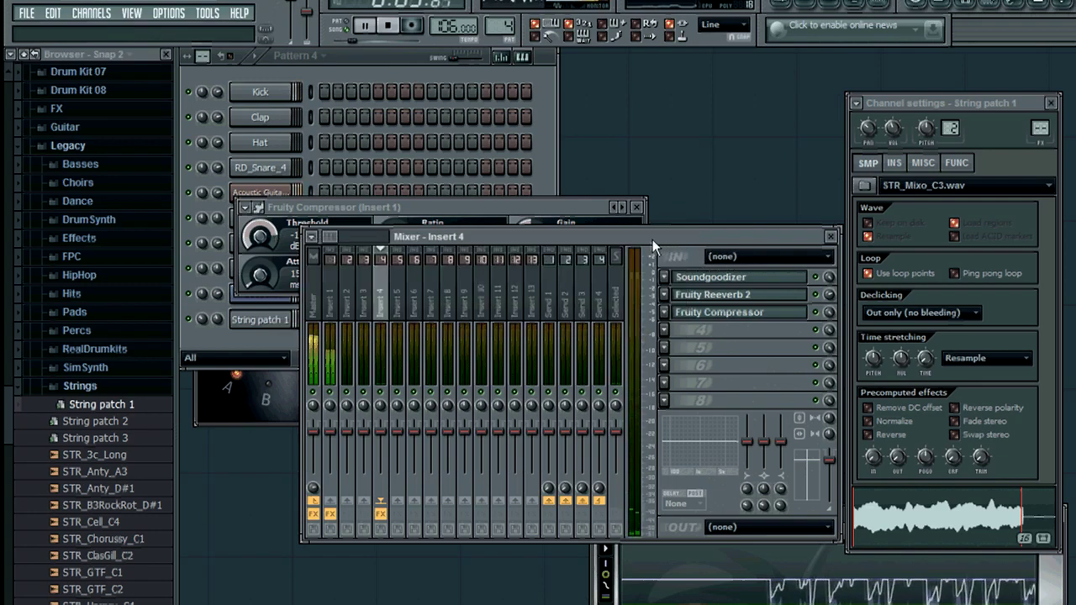
Add a Fruity Delay Bank to Insert 4 and close the mixer and effect windows.
{"action": "left_click", "coordinate": [666, 326]}
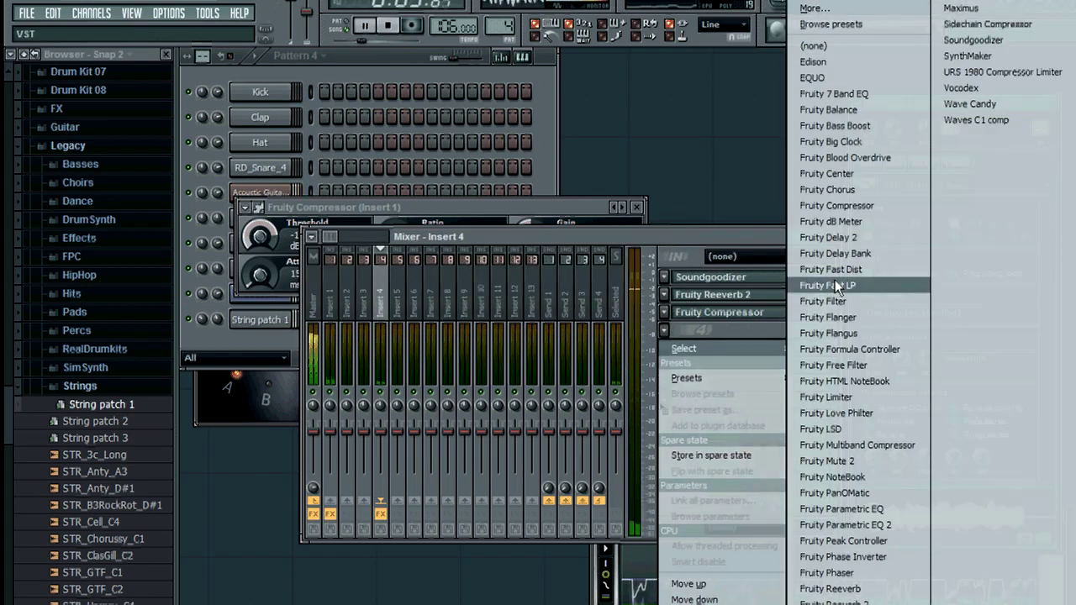
{"action": "left_click", "coordinate": [832, 256]}
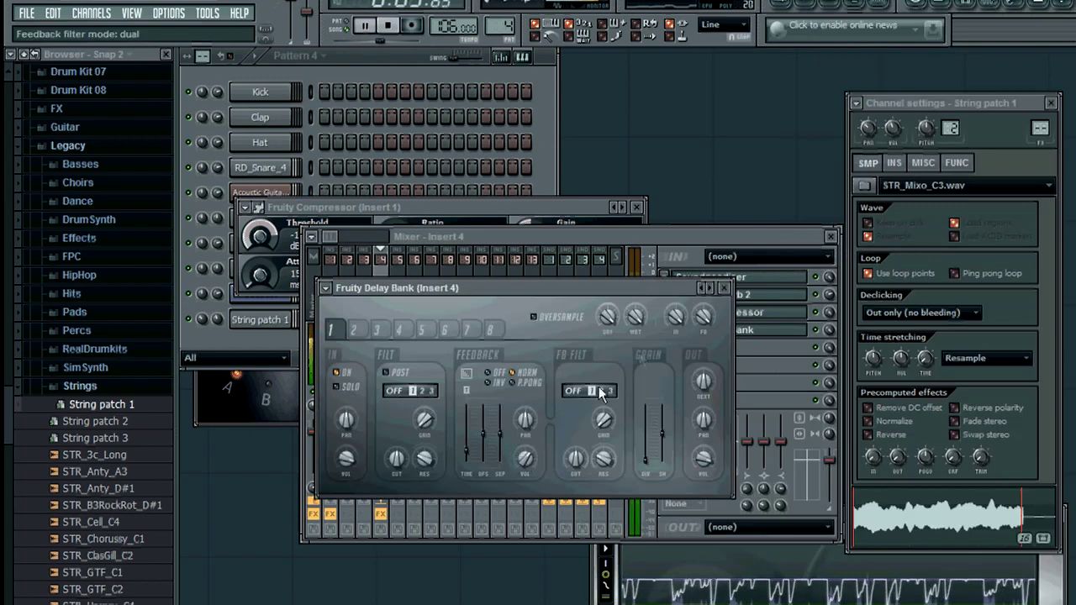
{"action": "left_click", "coordinate": [725, 289]}
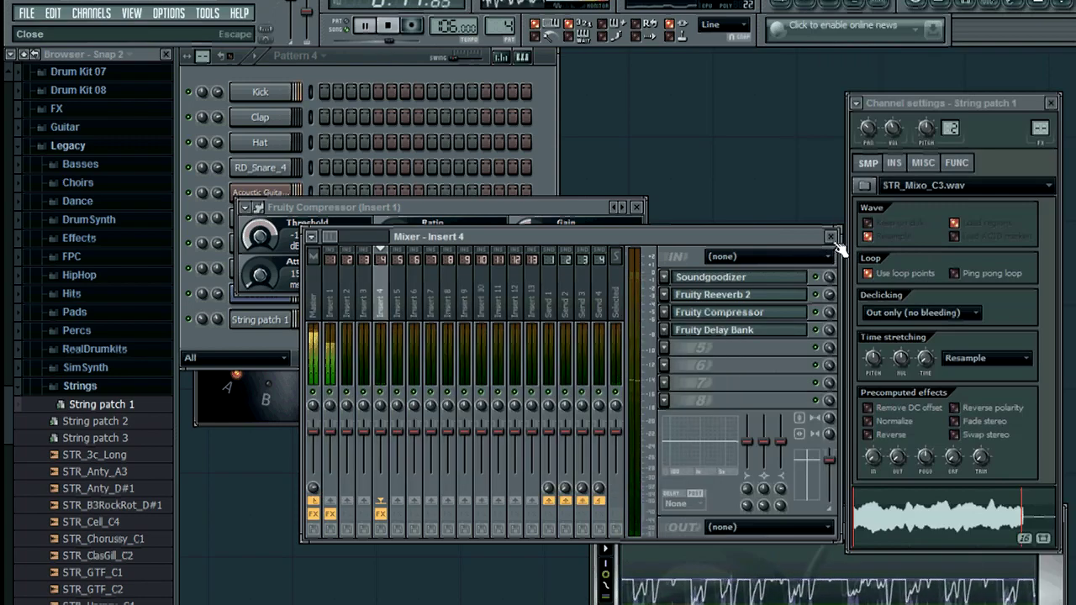
{"action": "left_click", "coordinate": [830, 236]}
{"action": "left_click", "coordinate": [638, 208]}
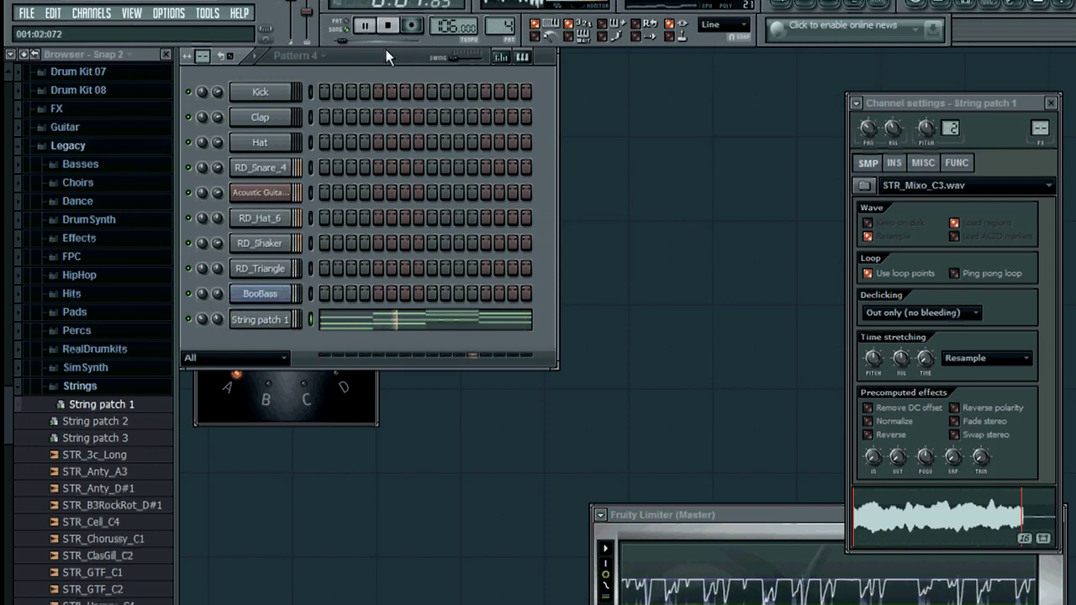
In Pattern 5, draw a two-bar BooBass rhythm of short notes: C5 and D#5 in bar 1, A#4 and G4 in bar 2.
{"action": "left_click", "coordinate": [390, 28]}
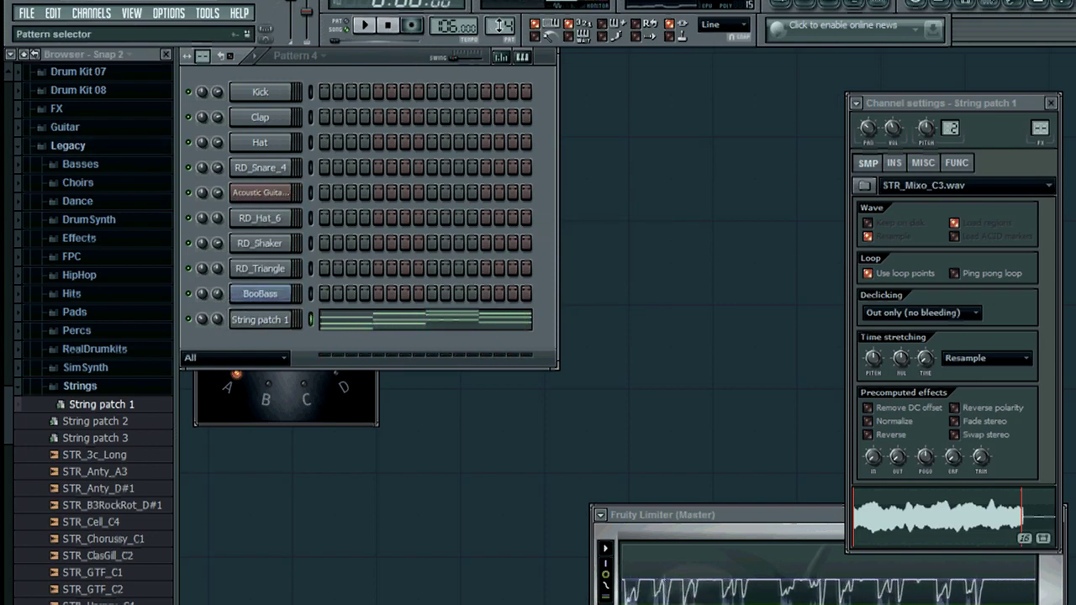
{"action": "scroll", "coordinate": [501, 25], "scroll_direction": "up", "scroll_amount": 1}
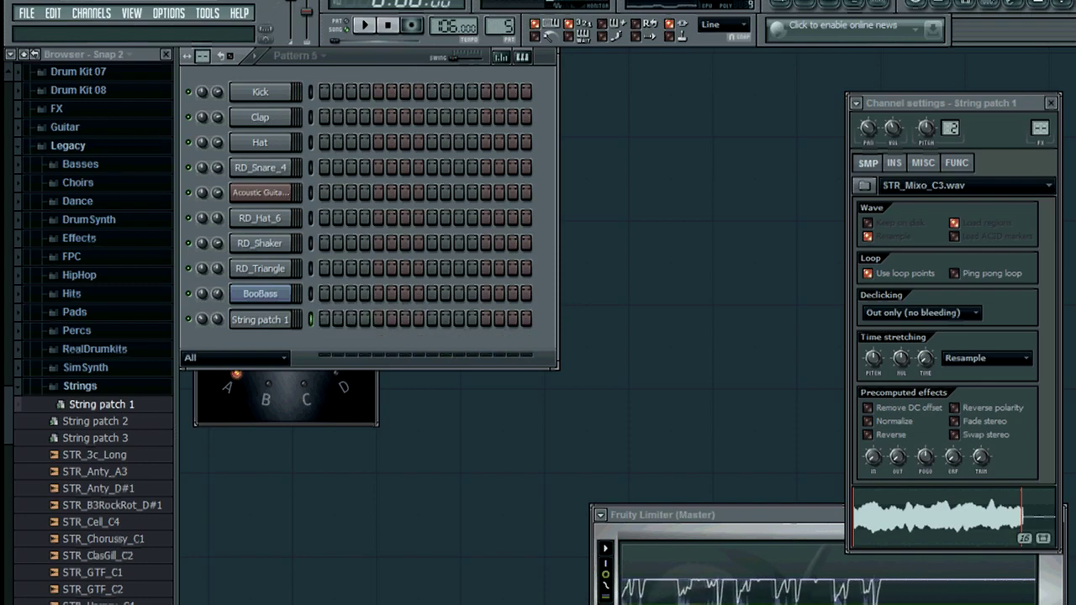
{"action": "right_click", "coordinate": [277, 291]}
{"action": "left_click", "coordinate": [318, 291]}
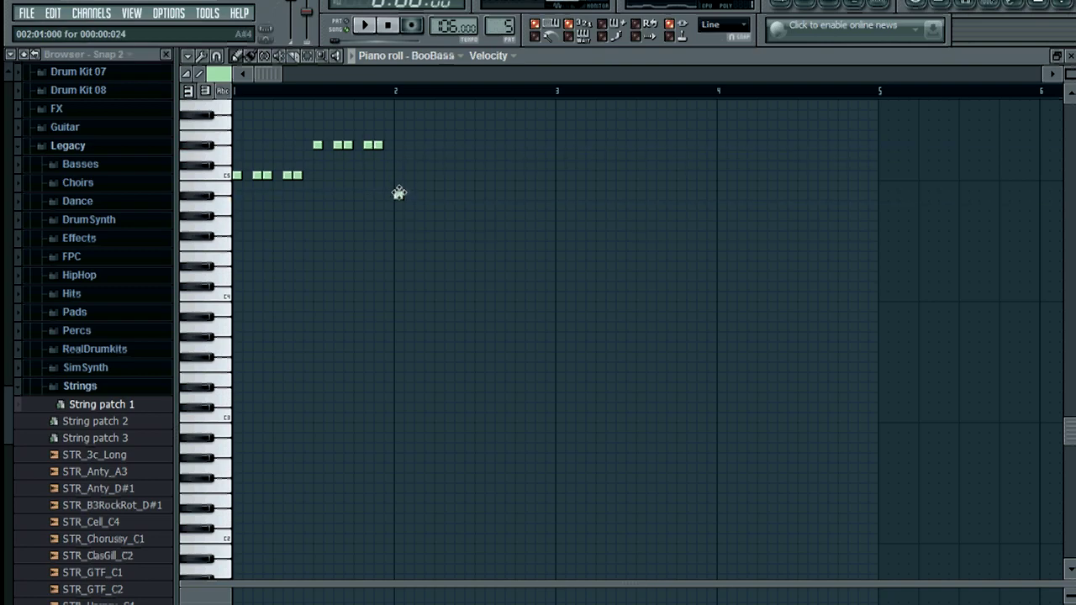
{"action": "left_click", "coordinate": [398, 195]}
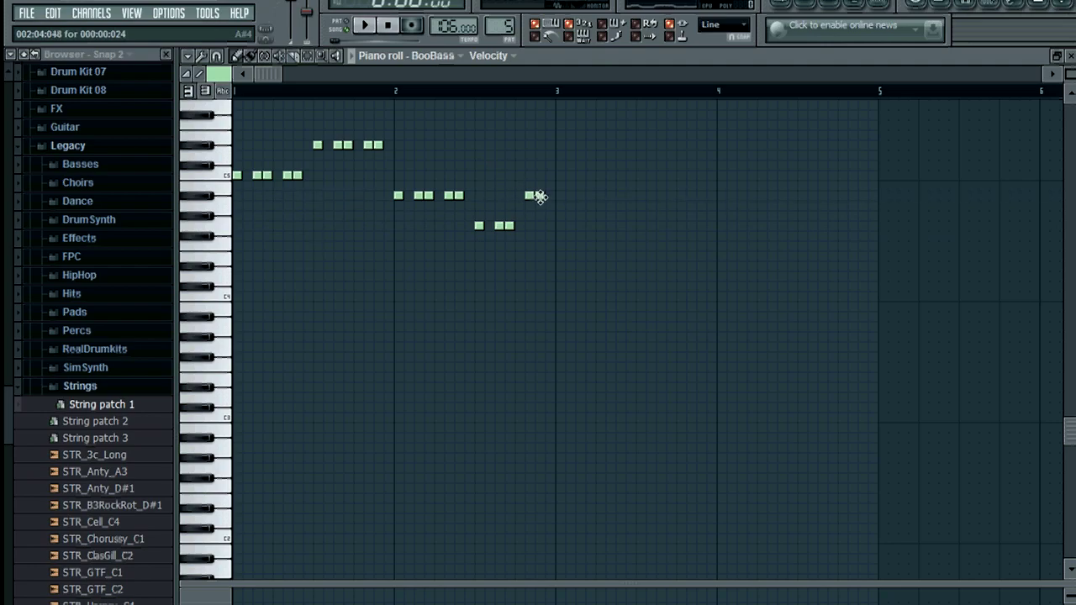
In the playlist, place Pattern 5 clips over bars 5 to 8, delete the Pattern 3 clips there, and close the editors.
{"action": "left_click", "coordinate": [782, 8]}
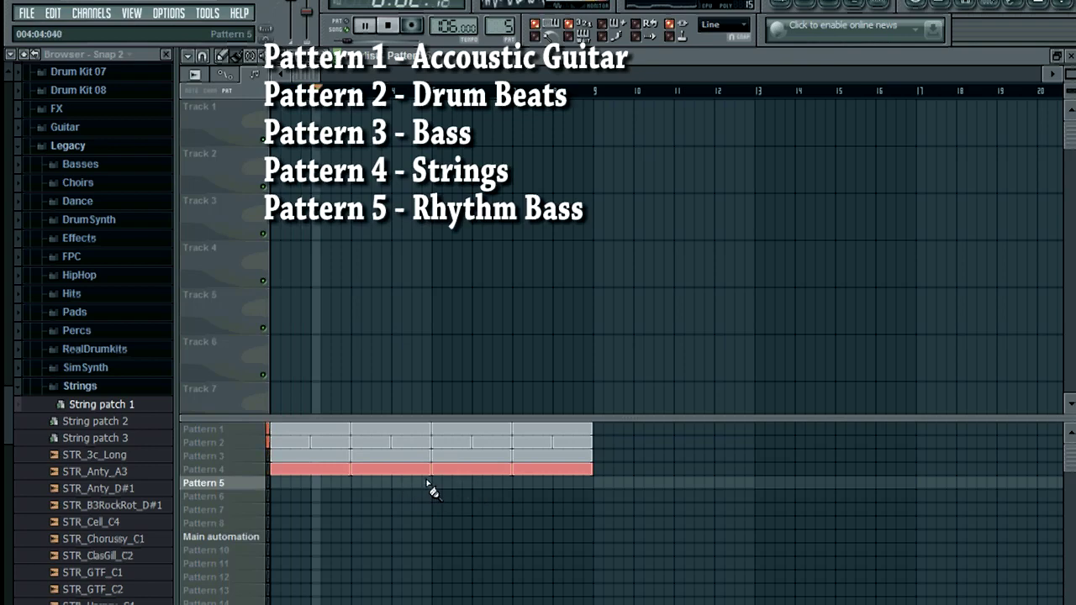
{"action": "left_click_drag", "start_coordinate": [439, 486], "coordinate": [527, 486]}
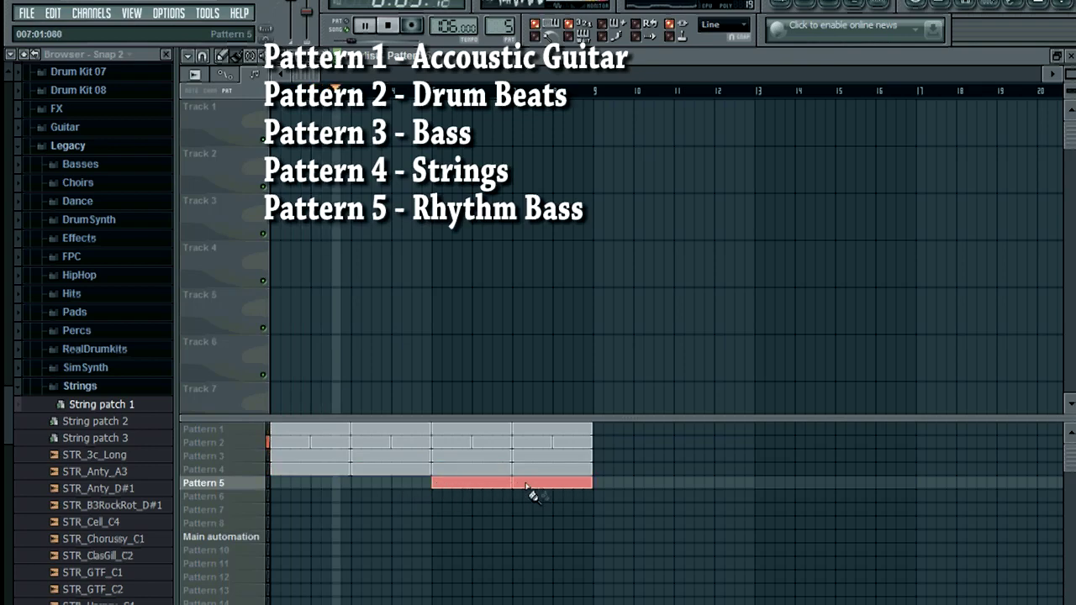
{"action": "right_click", "coordinate": [447, 455]}
{"action": "right_click", "coordinate": [530, 456]}
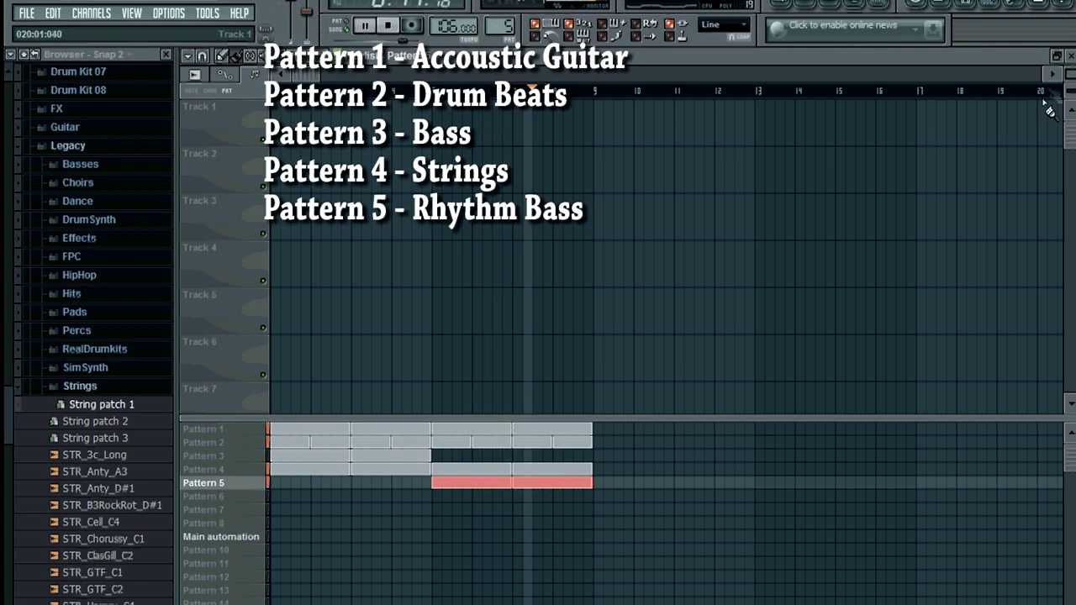
{"action": "left_click", "coordinate": [1063, 55]}
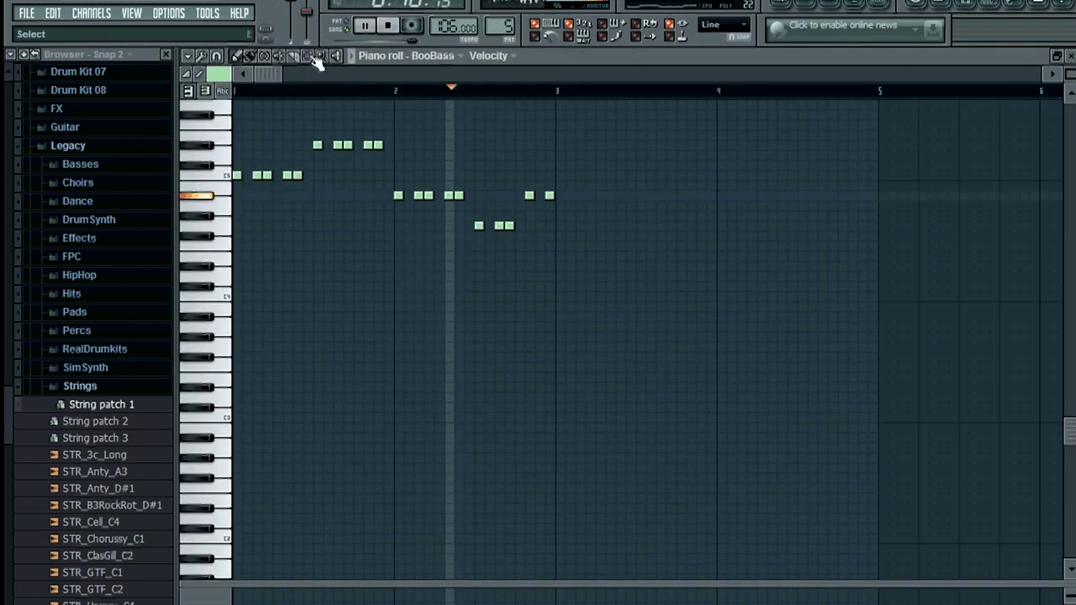
{"action": "left_click", "coordinate": [1068, 56]}
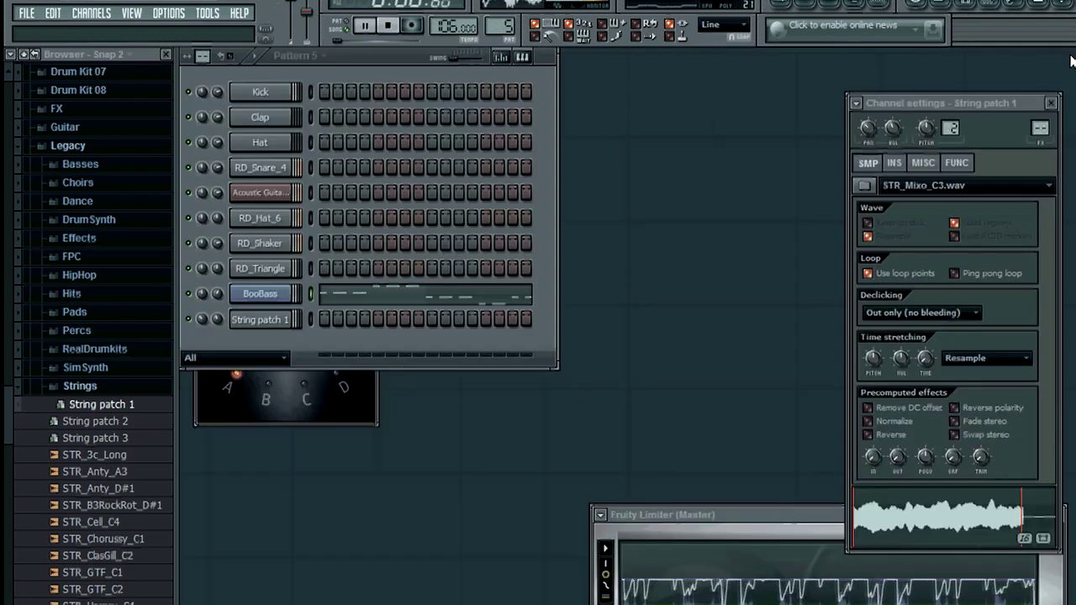
Collapse the Strings, Legacy and Packs folders in the browser and stop playback.
{"action": "left_click", "coordinate": [80, 385]}
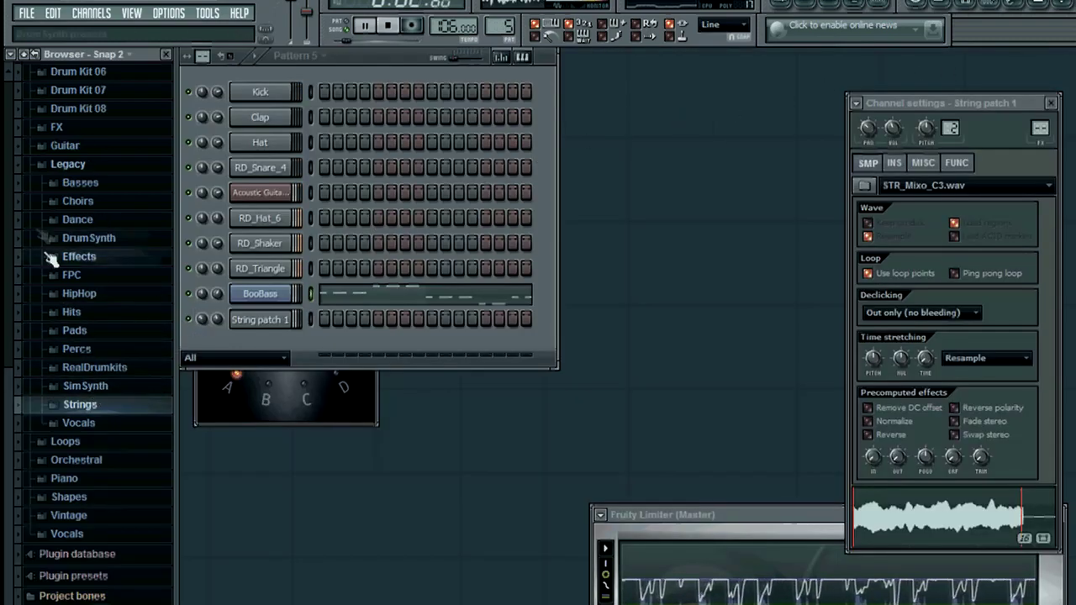
{"action": "left_click", "coordinate": [67, 164]}
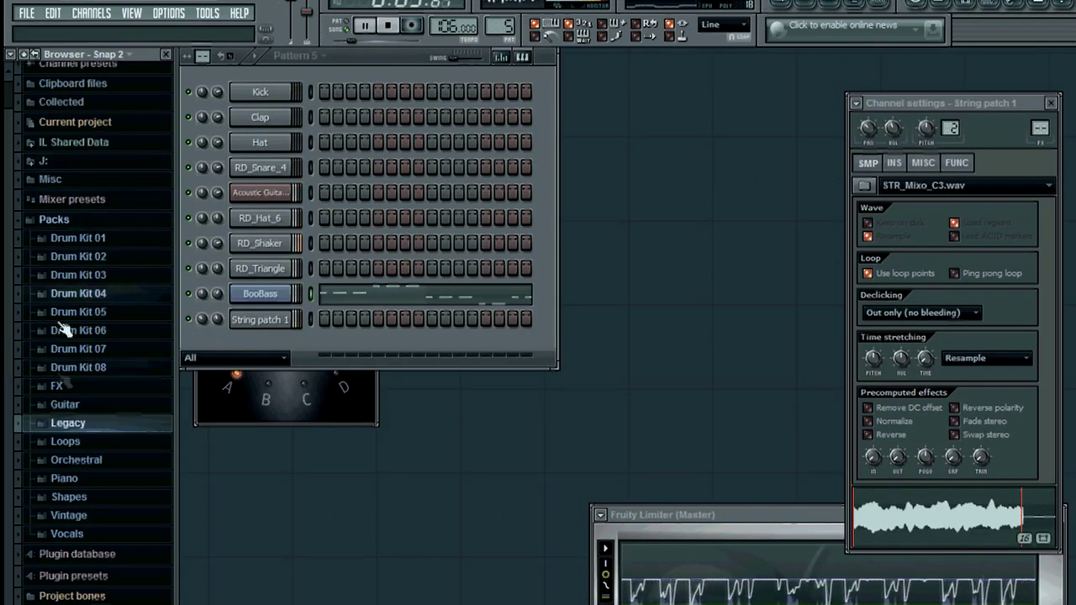
{"action": "left_click", "coordinate": [70, 207]}
{"action": "left_click", "coordinate": [70, 207]}
{"action": "left_click", "coordinate": [72, 220]}
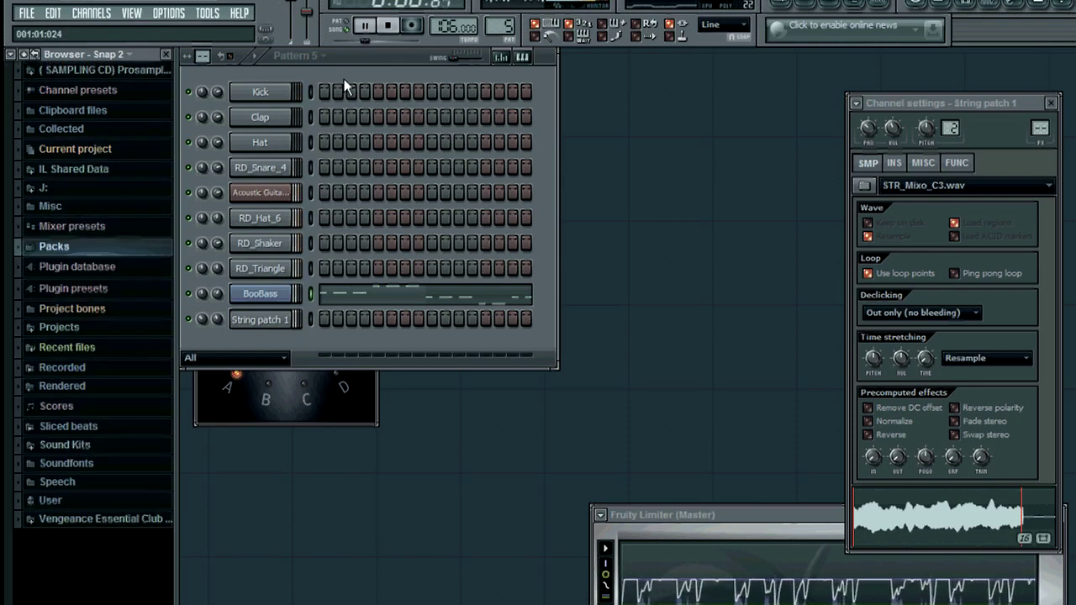
{"action": "left_click", "coordinate": [391, 27]}
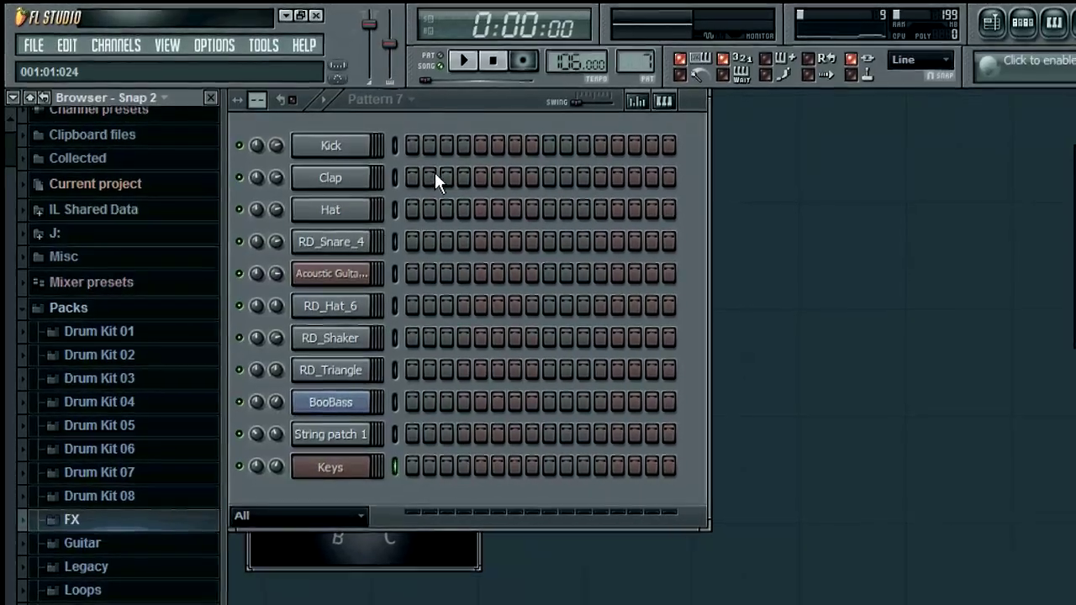
Try Kick hits on steps 1 and 3 of Pattern 7.
{"action": "left_click", "coordinate": [323, 92]}
{"action": "left_click", "coordinate": [363, 92]}
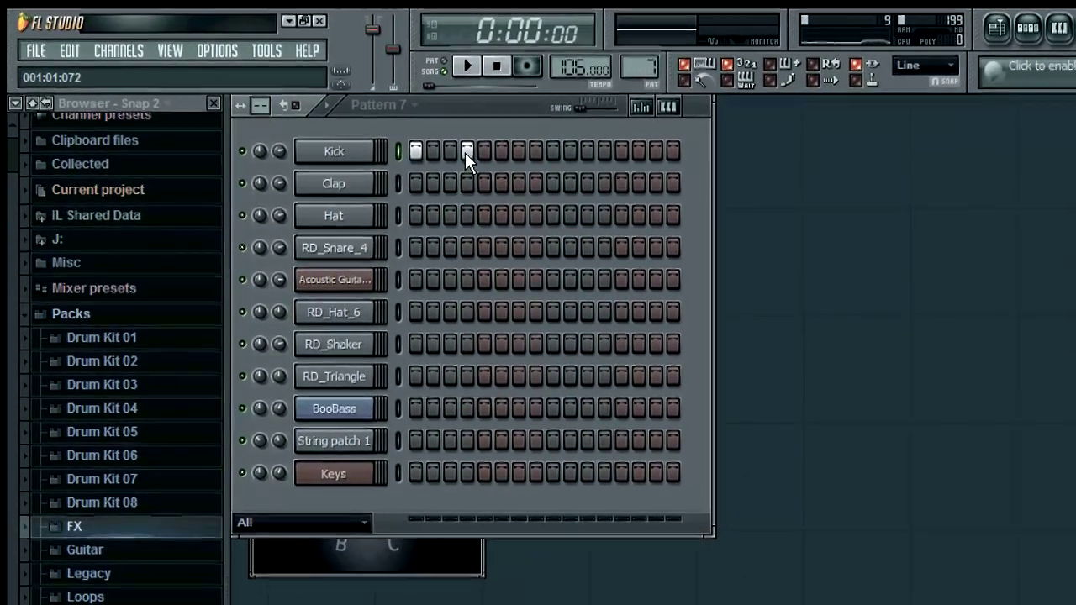
{"action": "left_click", "coordinate": [451, 153]}
{"action": "right_click", "coordinate": [469, 155]}
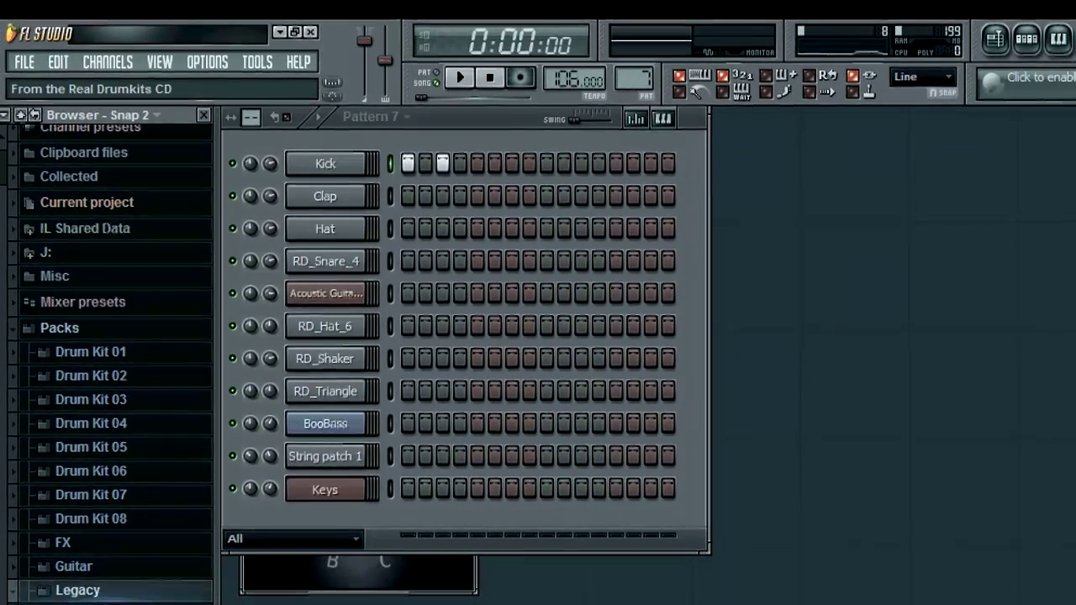
Browse the Legacy pack's RealDrumkits and Dance folders and add the DNC_Snare_3 sample as a new channel.
{"action": "left_click", "coordinate": [113, 604]}
{"action": "left_click", "coordinate": [126, 604]}
{"action": "left_click", "coordinate": [126, 604]}
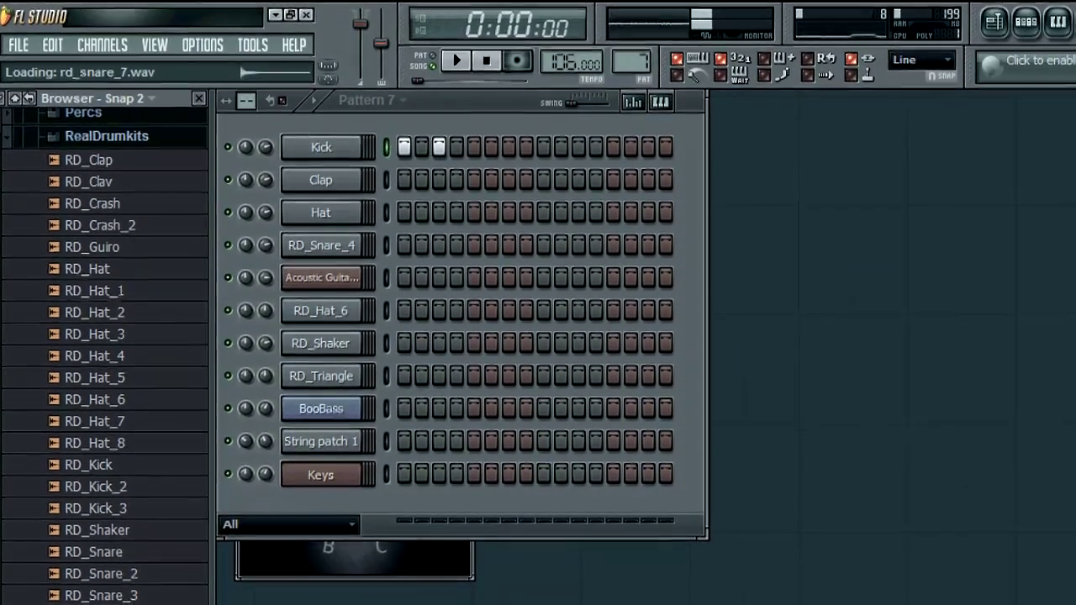
{"action": "left_click", "coordinate": [109, 134]}
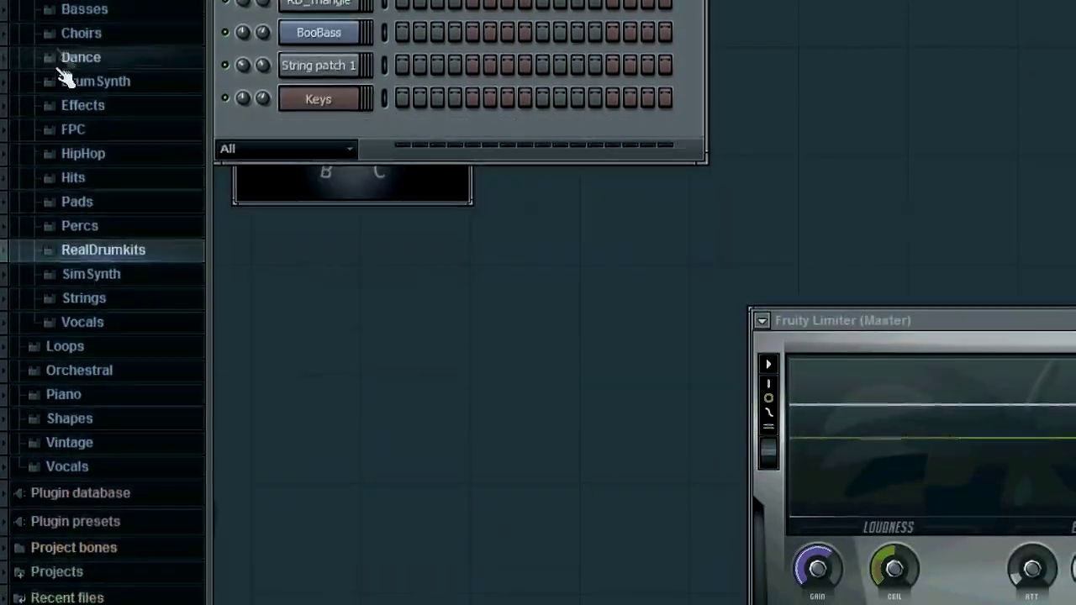
{"action": "left_click", "coordinate": [93, 59]}
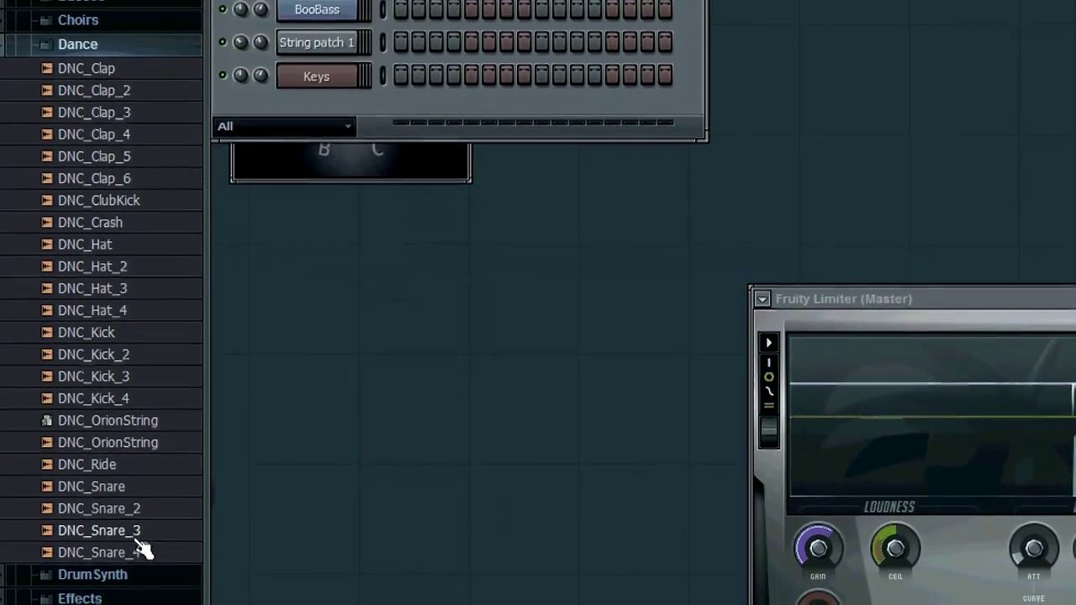
{"action": "left_click_drag", "start_coordinate": [138, 530], "coordinate": [139, 538]}
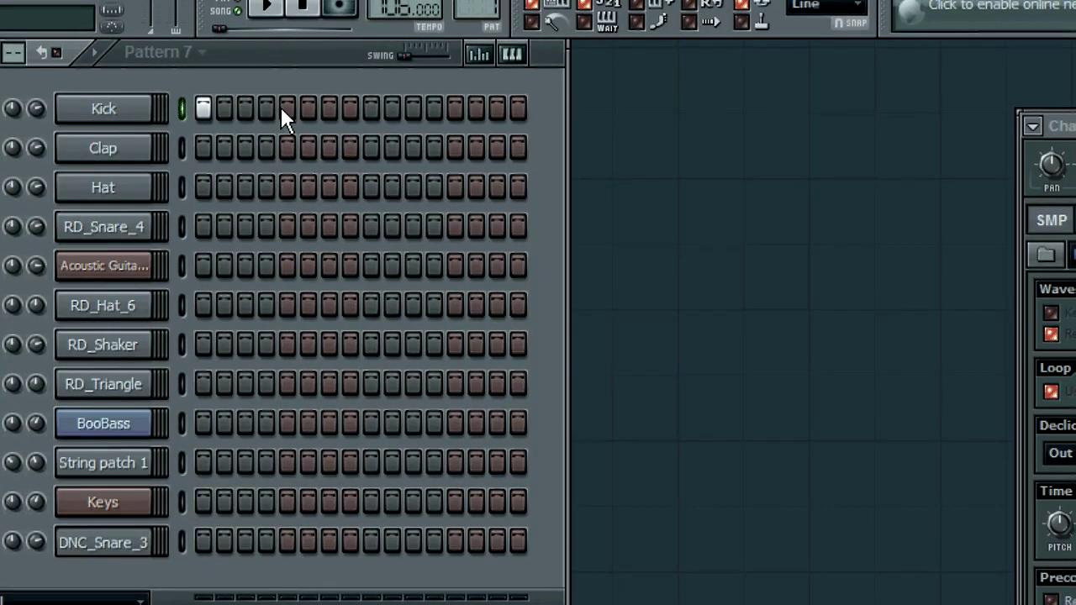
Fill the Kick channel every 4 steps in Pattern 7 and start playback.
{"action": "right_click", "coordinate": [151, 105]}
{"action": "left_click", "coordinate": [210, 318]}
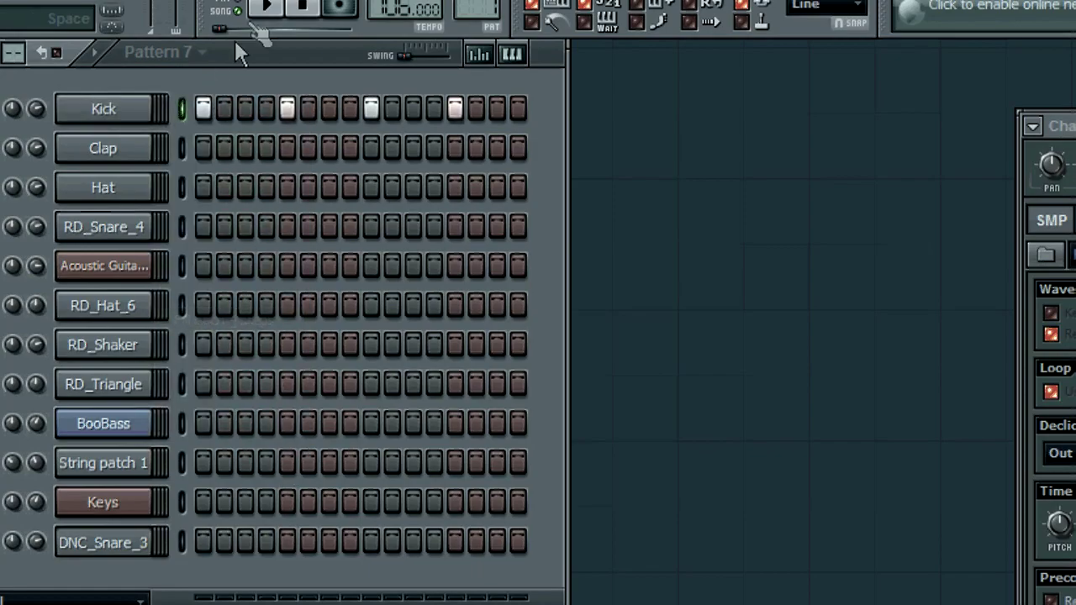
{"action": "key", "text": "space"}
Add DNC_Snare_3 hits on steps 5 and 13 and Hat hits on steps 3, 7, 11 and 15.
{"action": "left_click", "coordinate": [286, 542]}
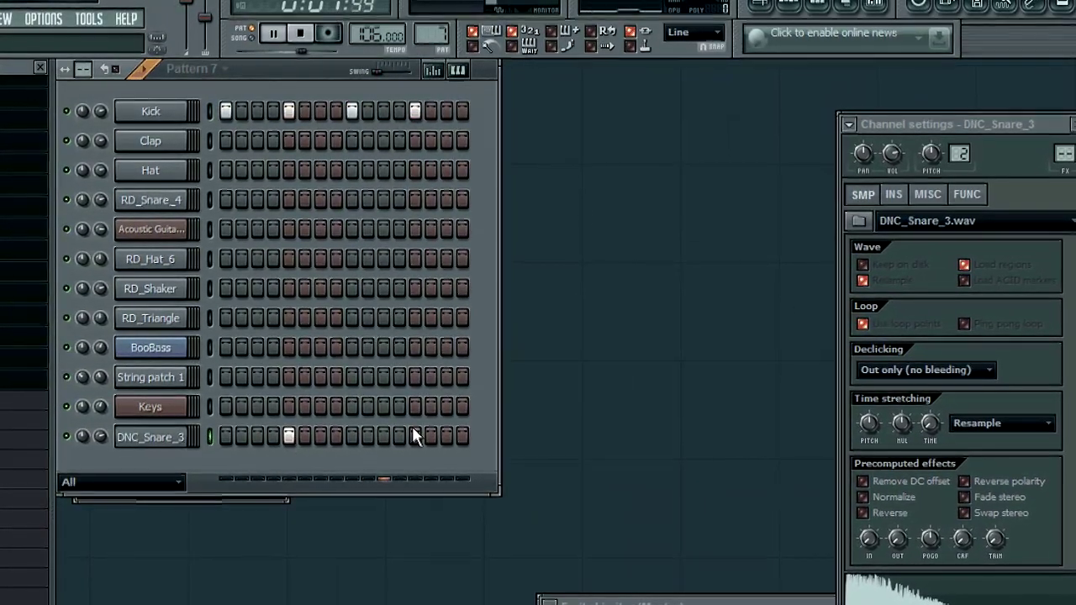
{"action": "left_click", "coordinate": [414, 435]}
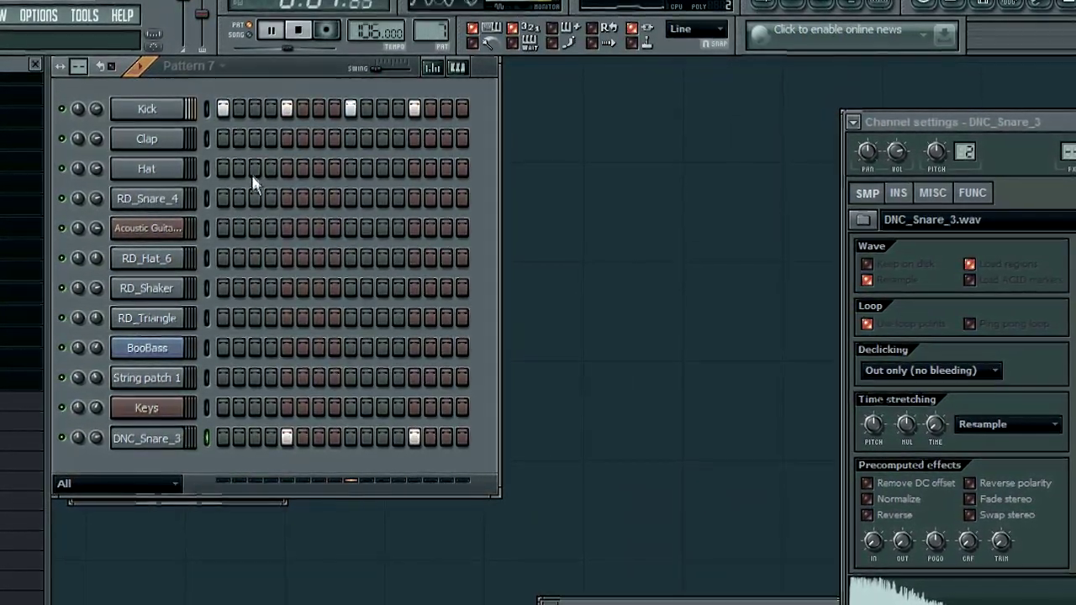
{"action": "left_click", "coordinate": [255, 168]}
{"action": "left_click", "coordinate": [319, 168]}
{"action": "left_click", "coordinate": [382, 168]}
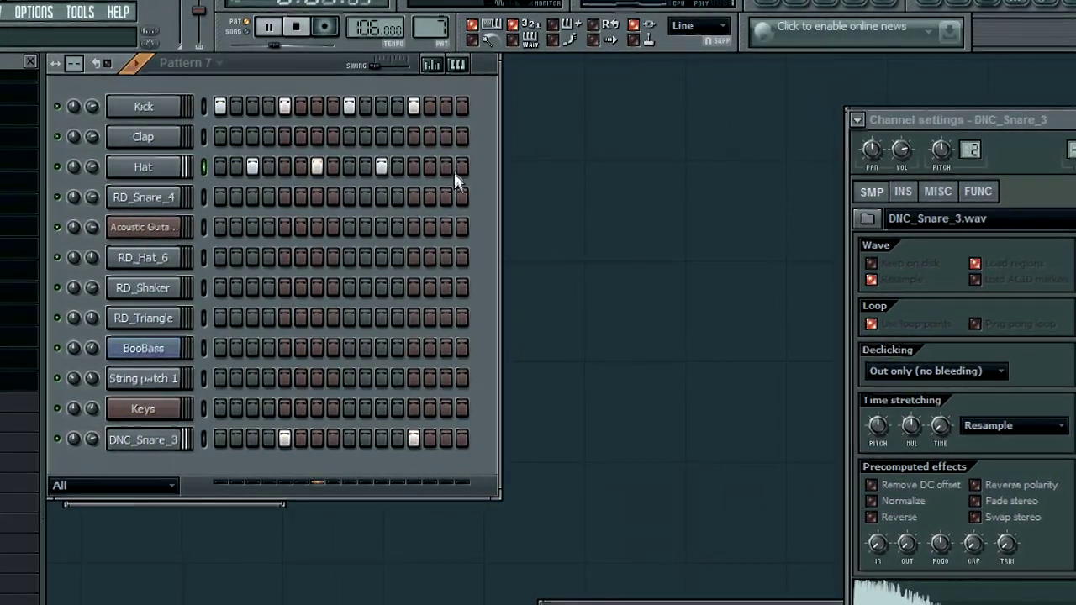
{"action": "left_click", "coordinate": [446, 167]}
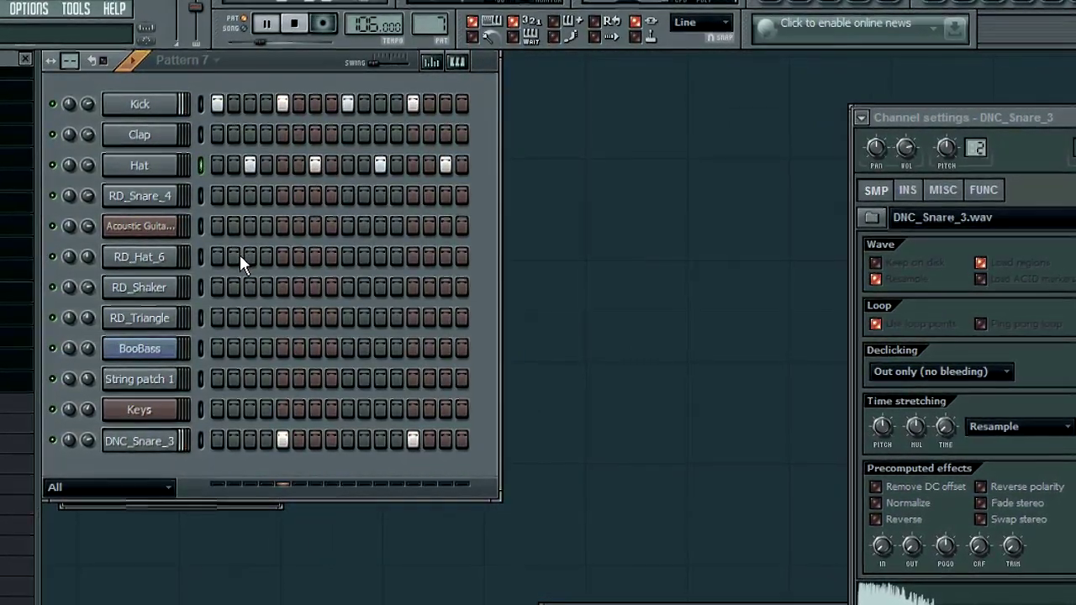
Fill RD_Hat_6 every 2 steps and switch on all 16 steps of RD_Shaker.
{"action": "right_click", "coordinate": [172, 257]}
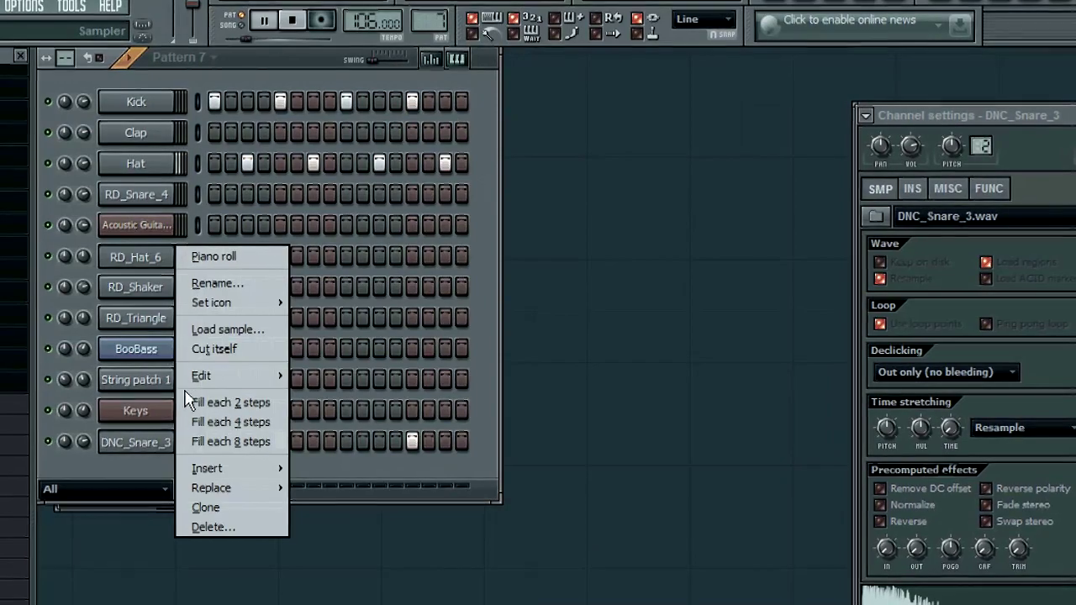
{"action": "left_click", "coordinate": [200, 402]}
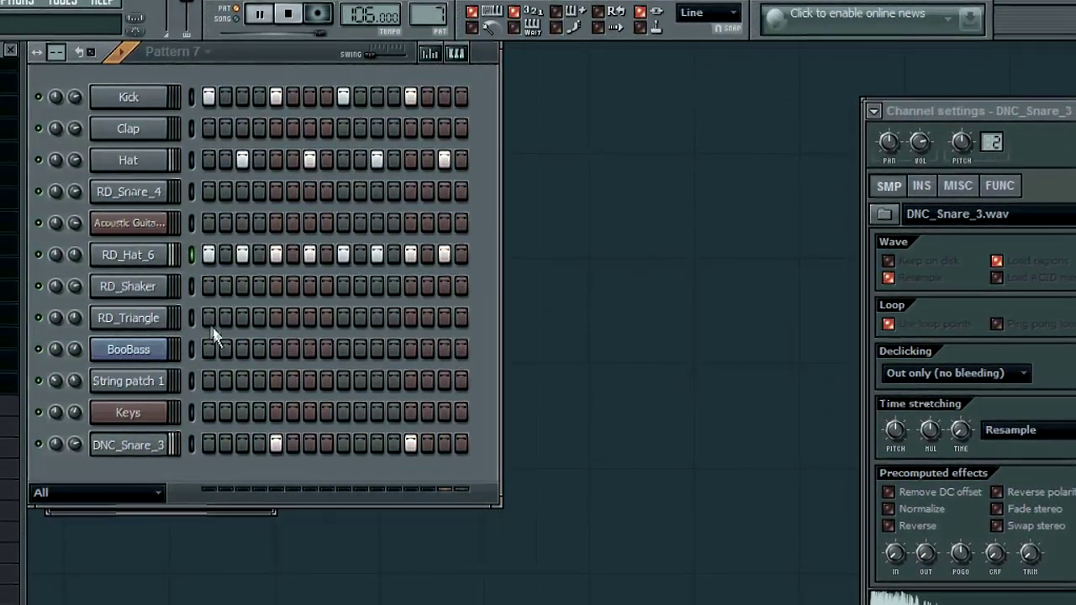
{"action": "left_click_drag", "start_coordinate": [210, 290], "coordinate": [556, 295]}
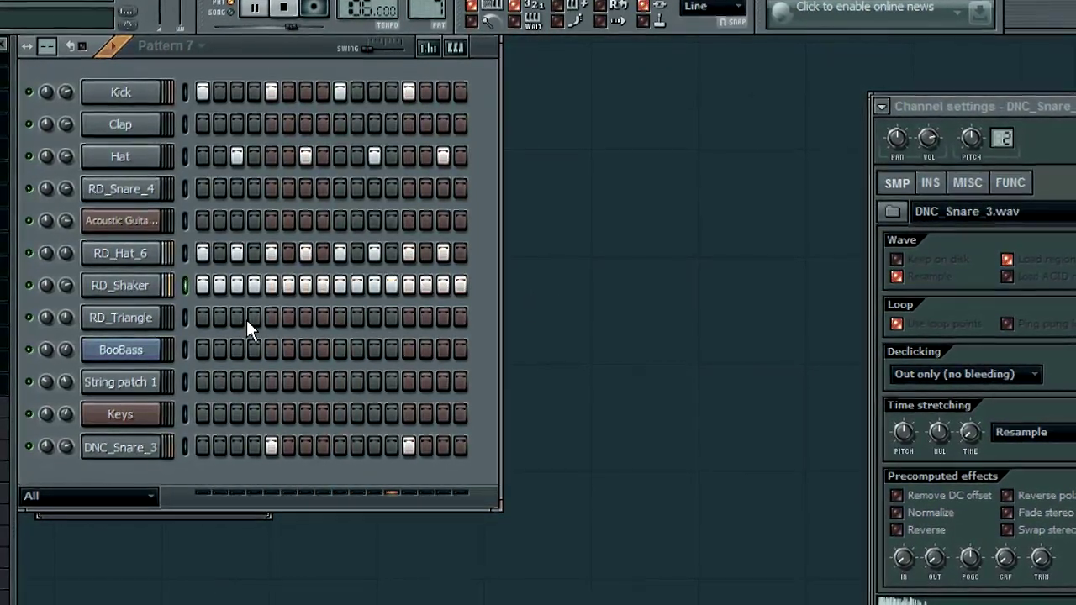
Try RD_Triangle hits on different steps, including 1, 5 and 9, and clear the whole row.
{"action": "left_click", "coordinate": [239, 319]}
{"action": "right_click", "coordinate": [240, 319]}
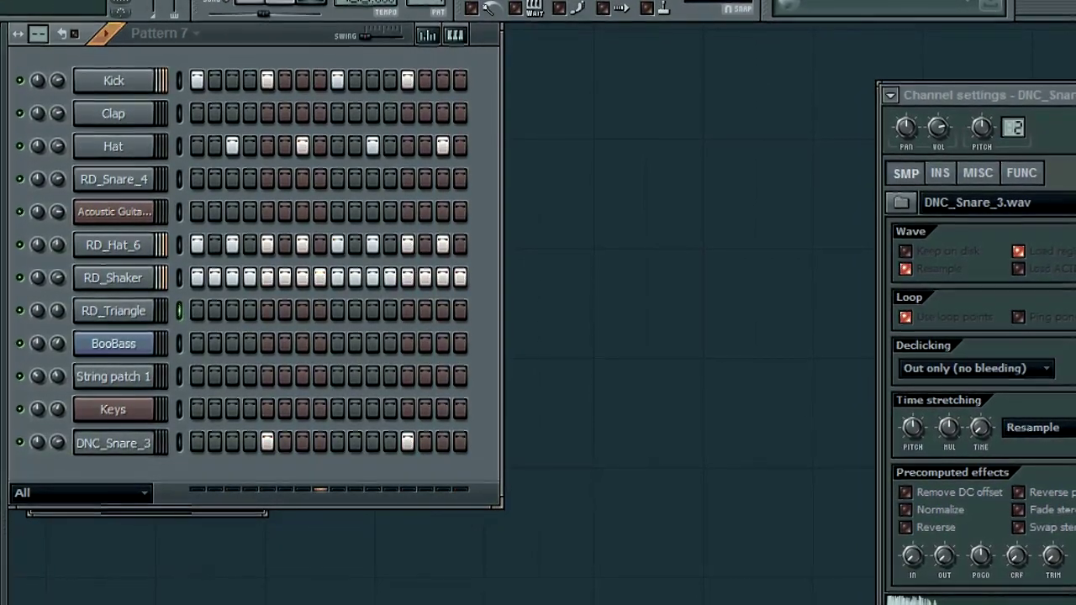
{"action": "left_click", "coordinate": [197, 310]}
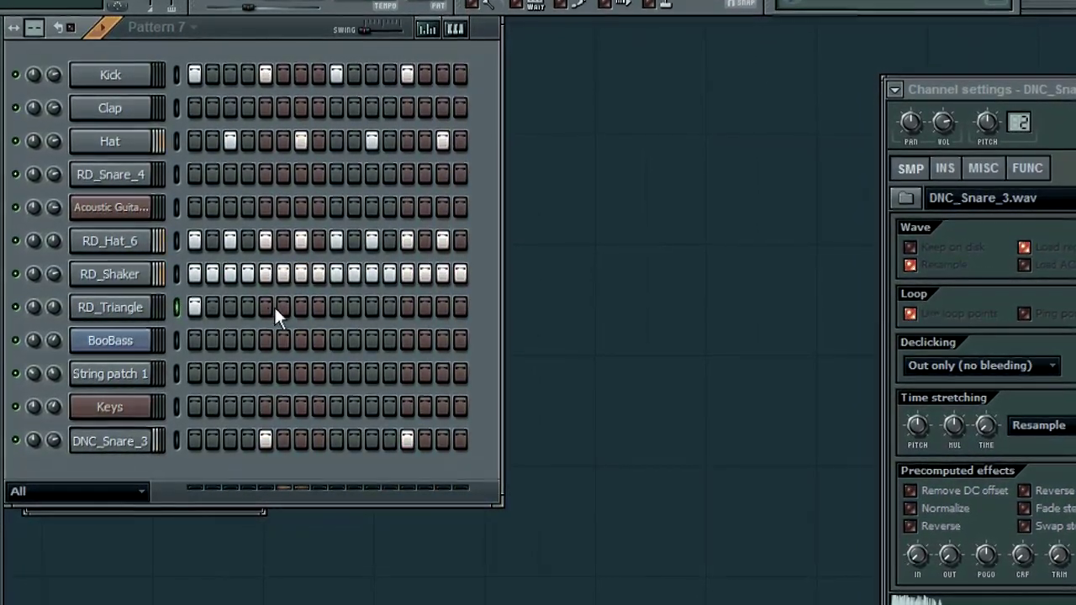
{"action": "left_click", "coordinate": [300, 307]}
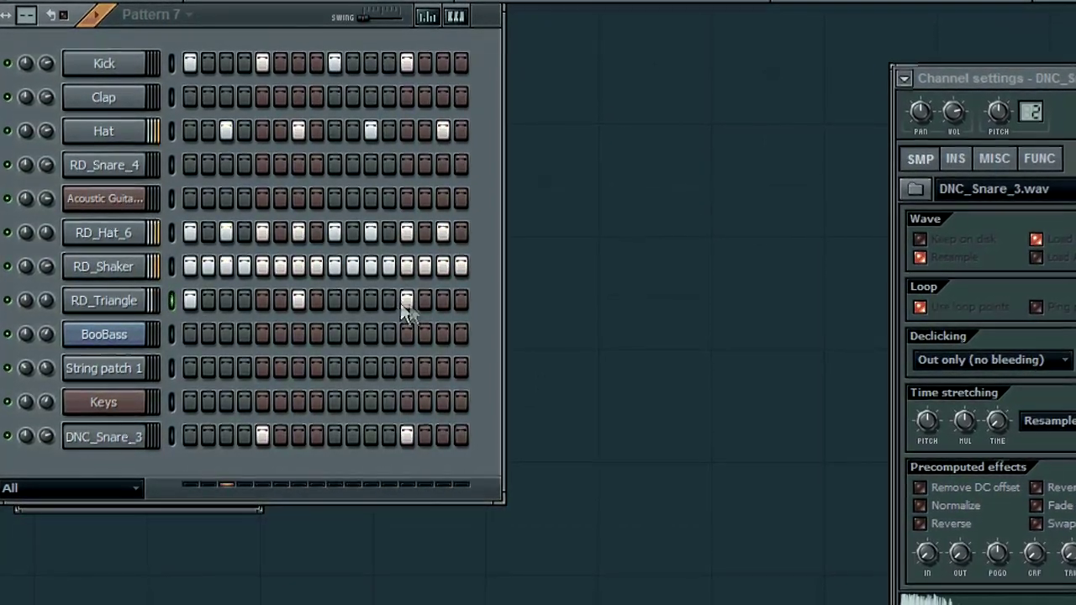
{"action": "left_click", "coordinate": [298, 301]}
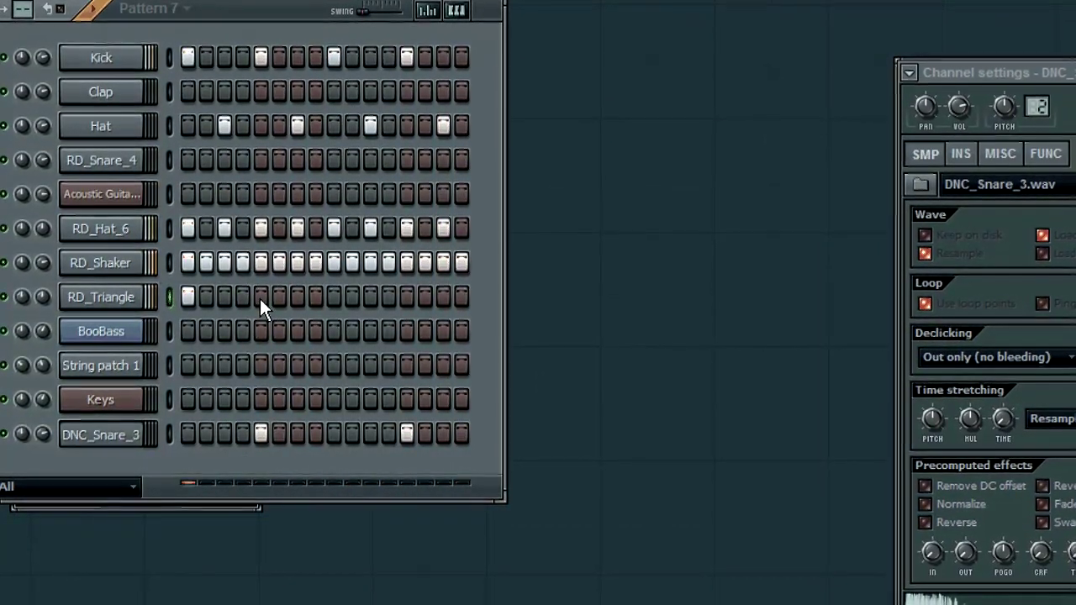
{"action": "left_click", "coordinate": [260, 298]}
{"action": "left_click", "coordinate": [336, 294]}
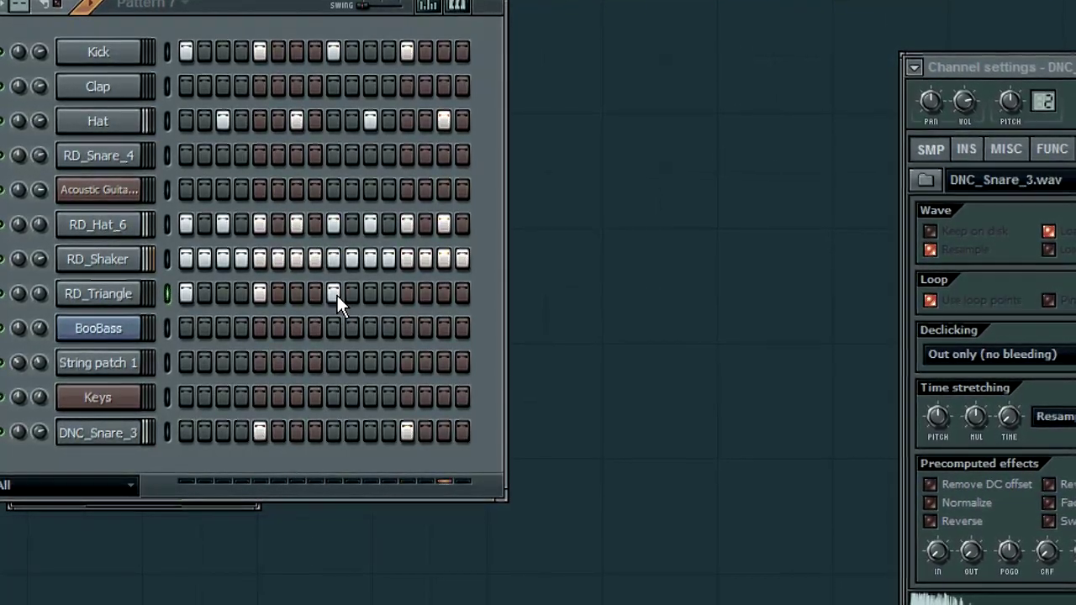
{"action": "mouse_move", "coordinate": [336, 292]}
{"action": "left_mouse_down"}
{"action": "mouse_move", "coordinate": [202, 315]}
{"action": "mouse_move", "coordinate": [145, 310]}
{"action": "left_mouse_up"}
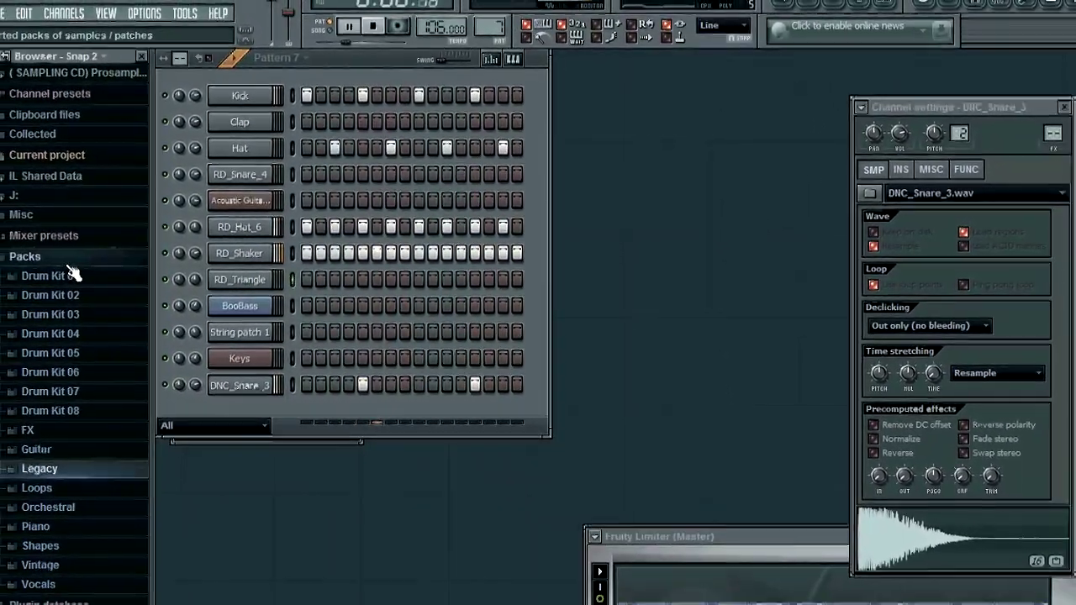
Collapse the browser's Packs folder and link the selected RD_Triangle channel to mixer Insert 4.
{"action": "left_click", "coordinate": [25, 256]}
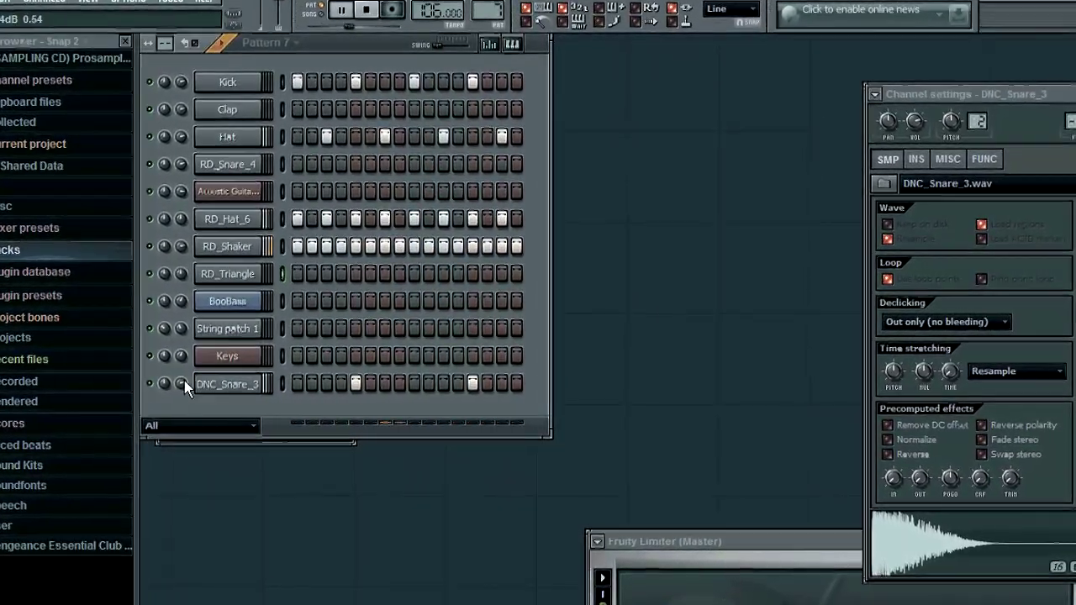
{"action": "key", "text": "F9"}
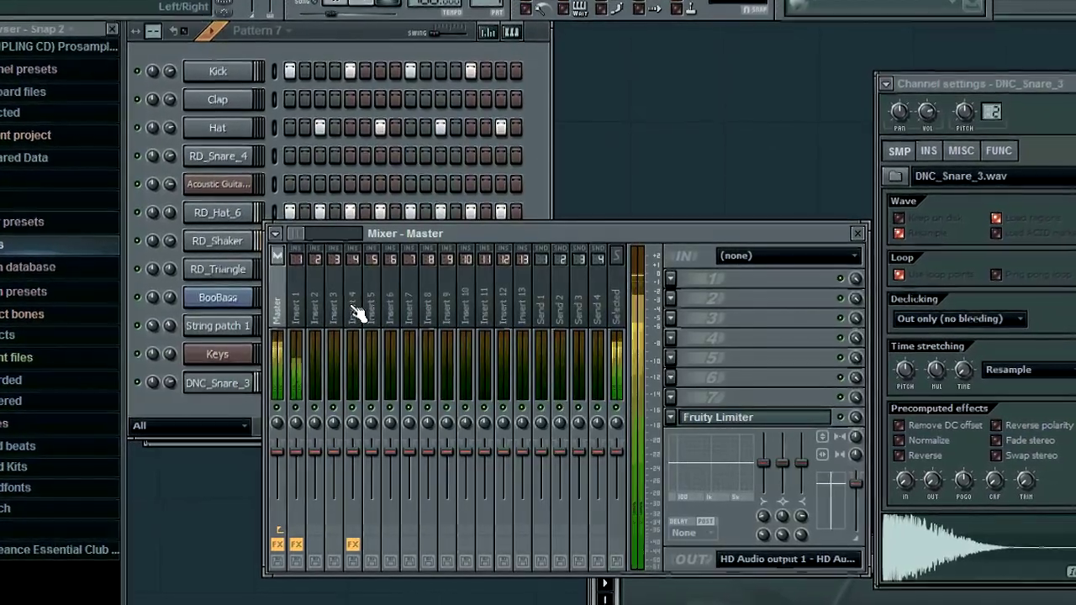
{"action": "left_click", "coordinate": [354, 311]}
{"action": "right_click", "coordinate": [354, 311]}
{"action": "mouse_move", "coordinate": [425, 311]}
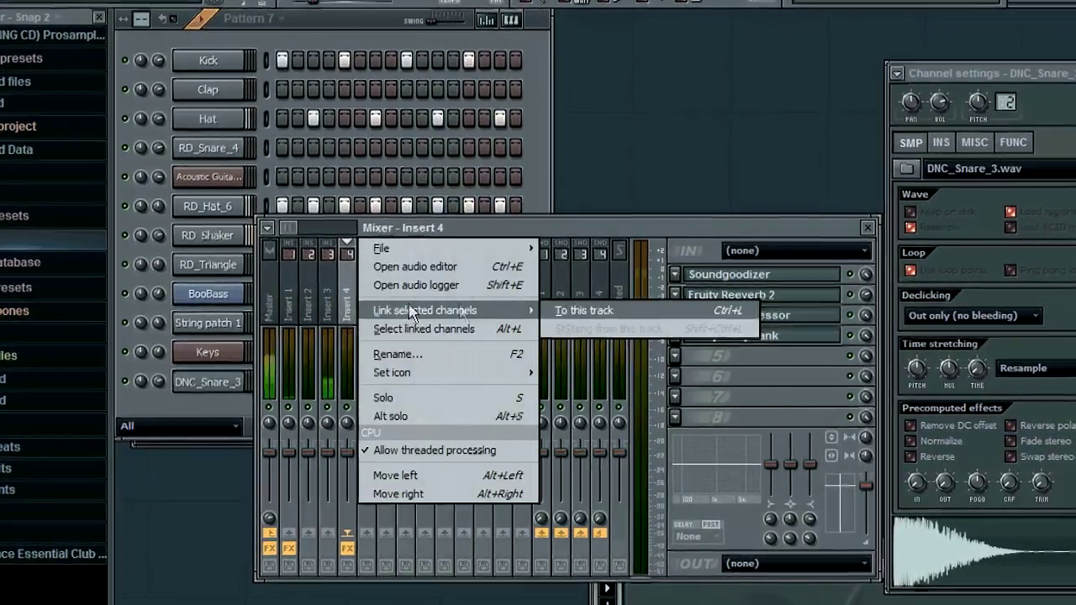
{"action": "left_click", "coordinate": [580, 309]}
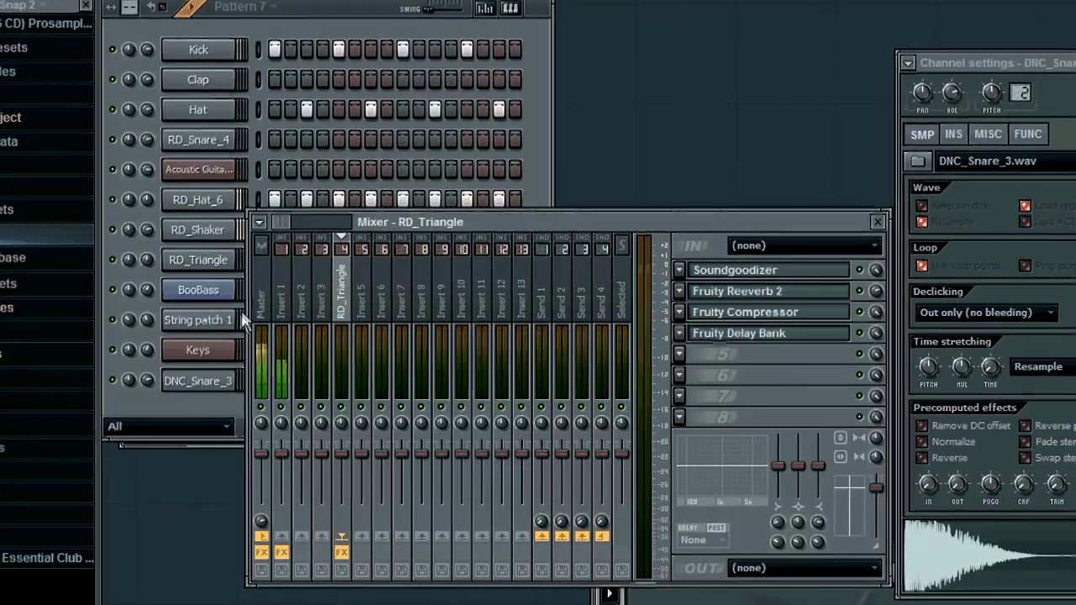
Move the mixer clear of the channel names and select only the DNC_Snare_3 channel.
{"action": "left_click_drag", "start_coordinate": [428, 222], "coordinate": [567, 221]}
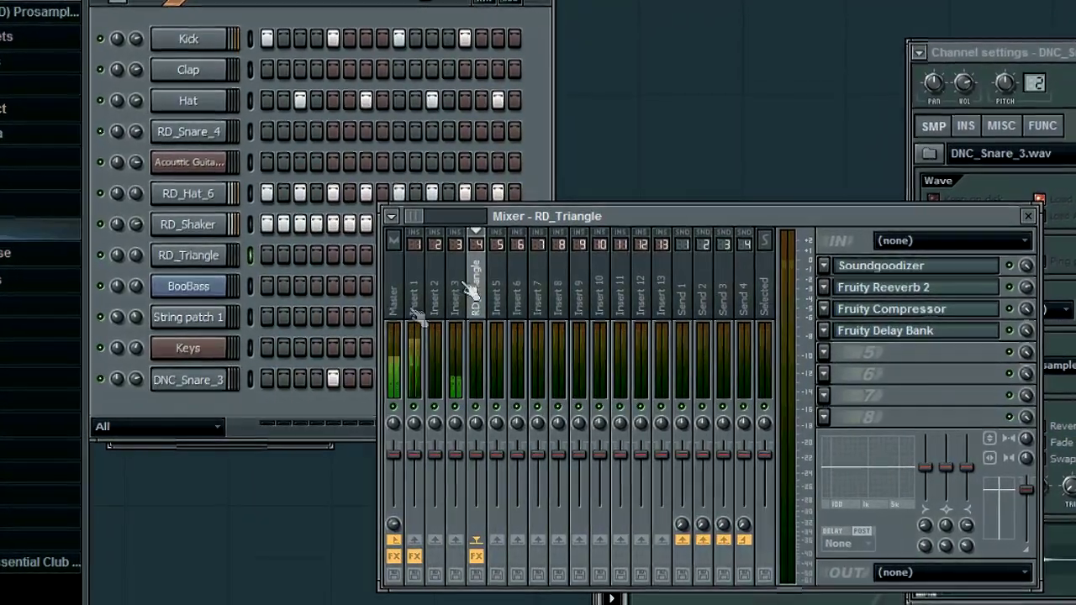
{"action": "left_click", "coordinate": [251, 378]}
{"action": "left_click", "coordinate": [571, 219]}
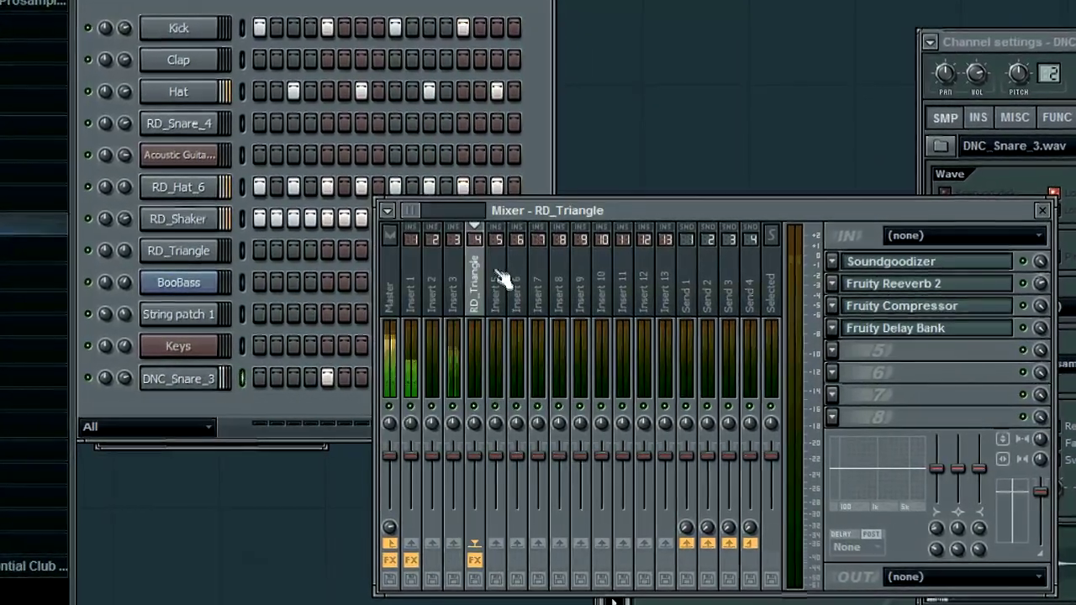
Try linking the DNC_Snare_3 channel to the RD_Triangle mixer track.
{"action": "right_click", "coordinate": [482, 279]}
{"action": "mouse_move", "coordinate": [525, 298]}
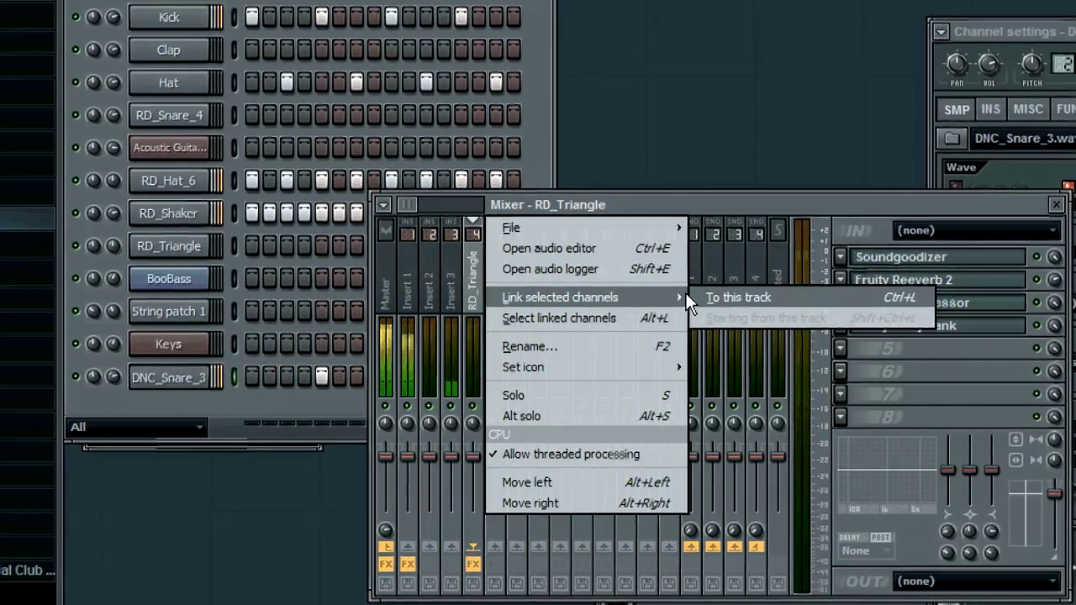
{"action": "left_click", "coordinate": [709, 294]}
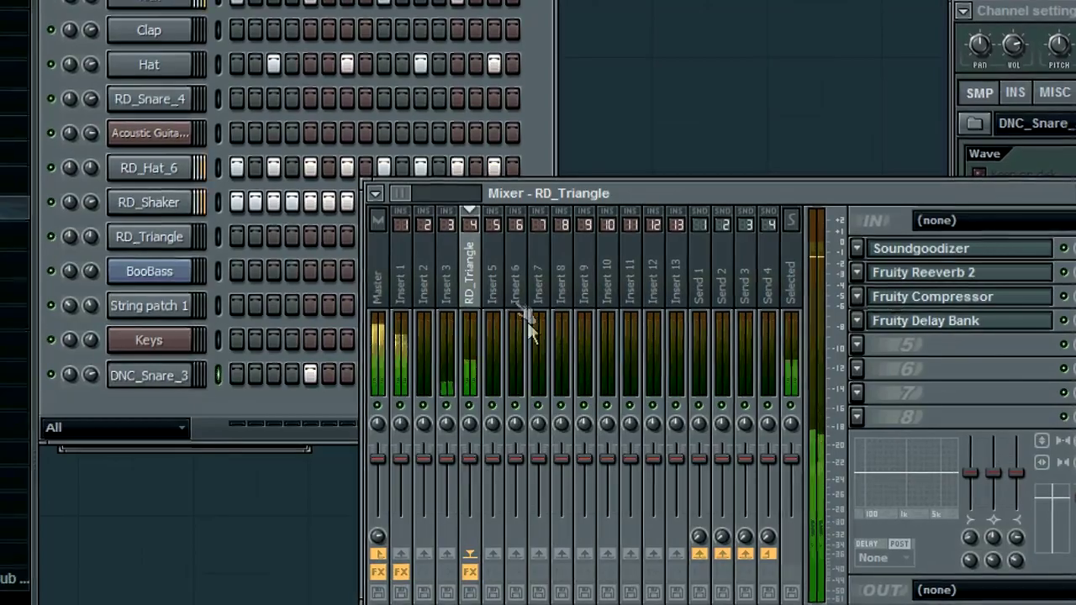
Link the selected DNC_Snare_3 channel to mixer Insert 5 and close the mixer.
{"action": "left_click", "coordinate": [497, 295]}
{"action": "right_click", "coordinate": [497, 295]}
{"action": "mouse_move", "coordinate": [622, 292]}
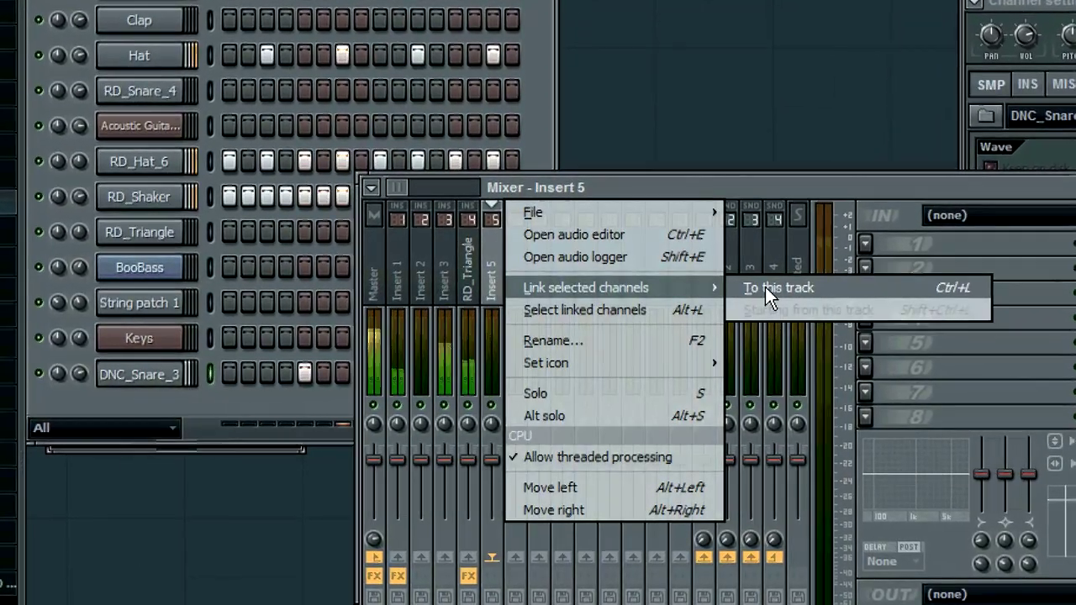
{"action": "left_click", "coordinate": [763, 288]}
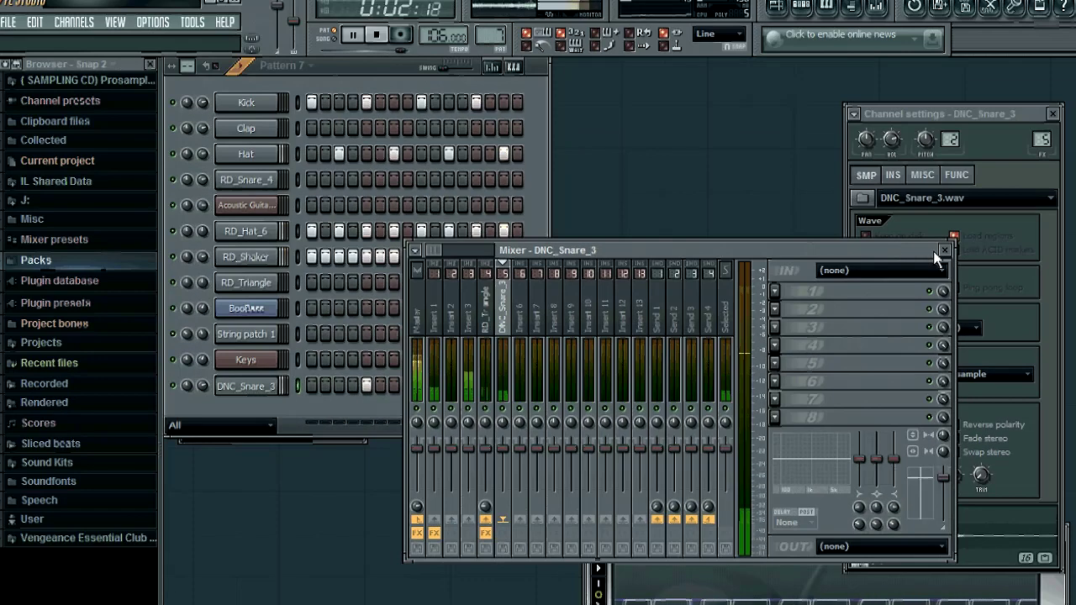
{"action": "left_click", "coordinate": [939, 252]}
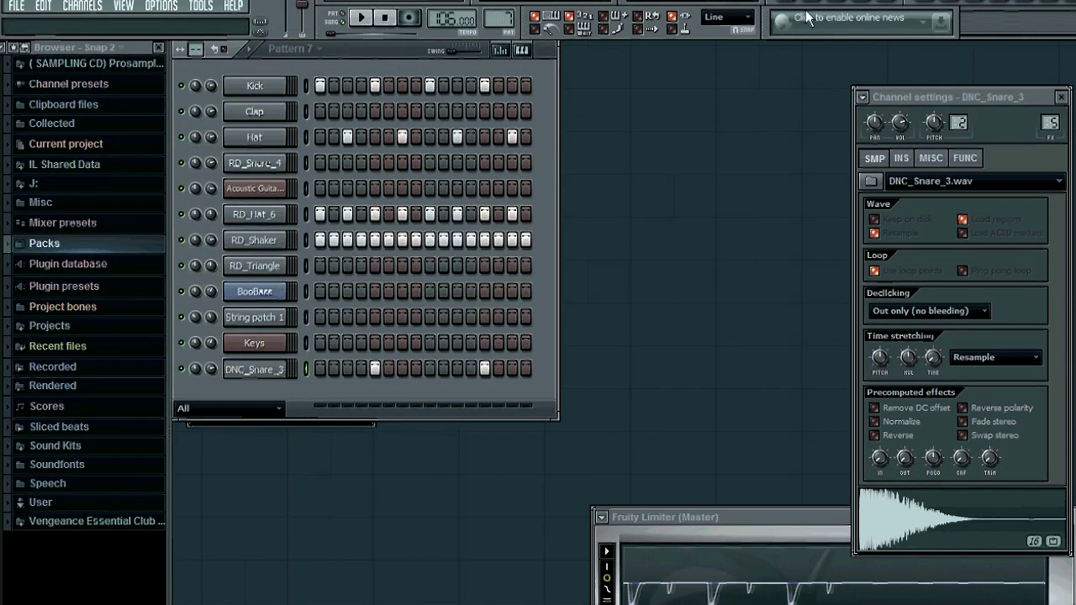
In the playlist, erase the Pattern 6 clips and place Pattern 7 clips across bars 9 to 12.
{"action": "key", "text": "F5"}
{"action": "right_click", "coordinate": [499, 495]}
{"action": "right_click", "coordinate": [531, 499]}
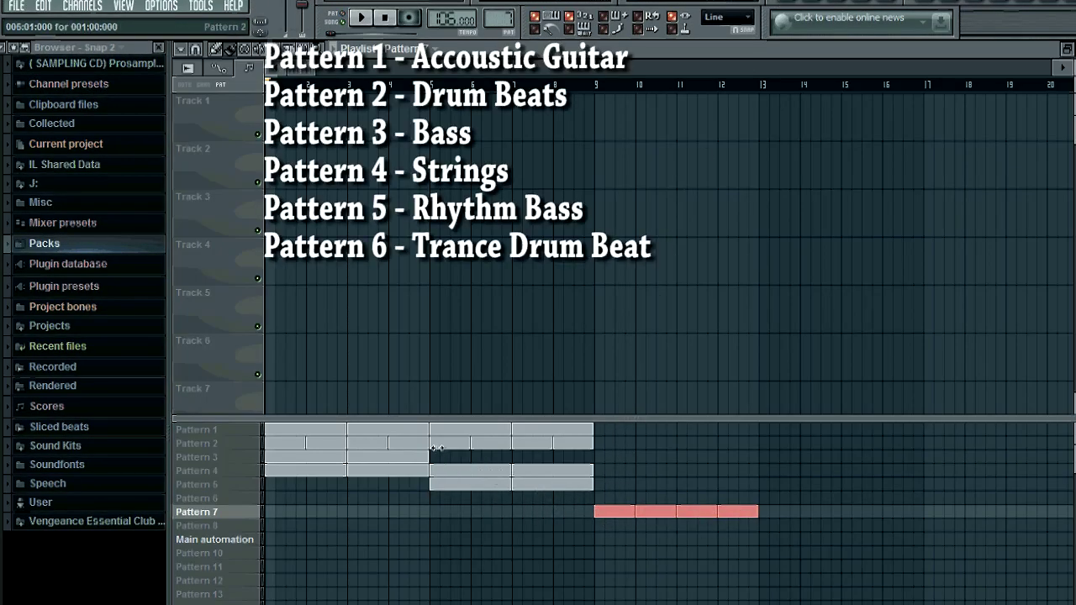
Extend Pattern 3 through bar 8 and fill the playlist up to bar 16 with Patterns 1, 2, 4, 5 and 7.
{"action": "left_click_drag", "start_coordinate": [438, 460], "coordinate": [509, 465]}
{"action": "left_click_drag", "start_coordinate": [600, 433], "coordinate": [768, 438]}
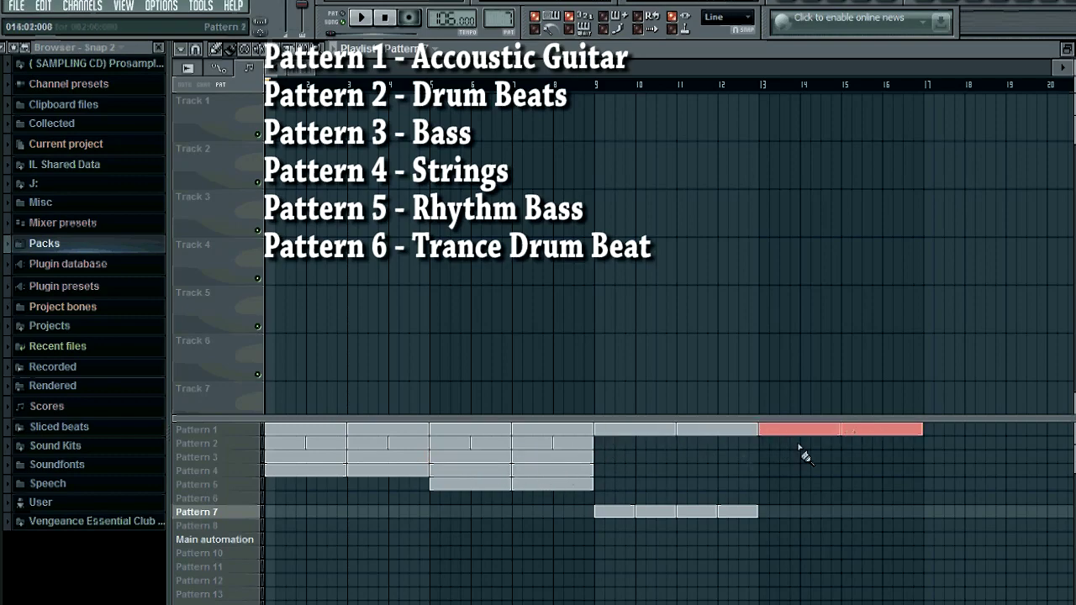
{"action": "left_click_drag", "start_coordinate": [606, 461], "coordinate": [695, 476]}
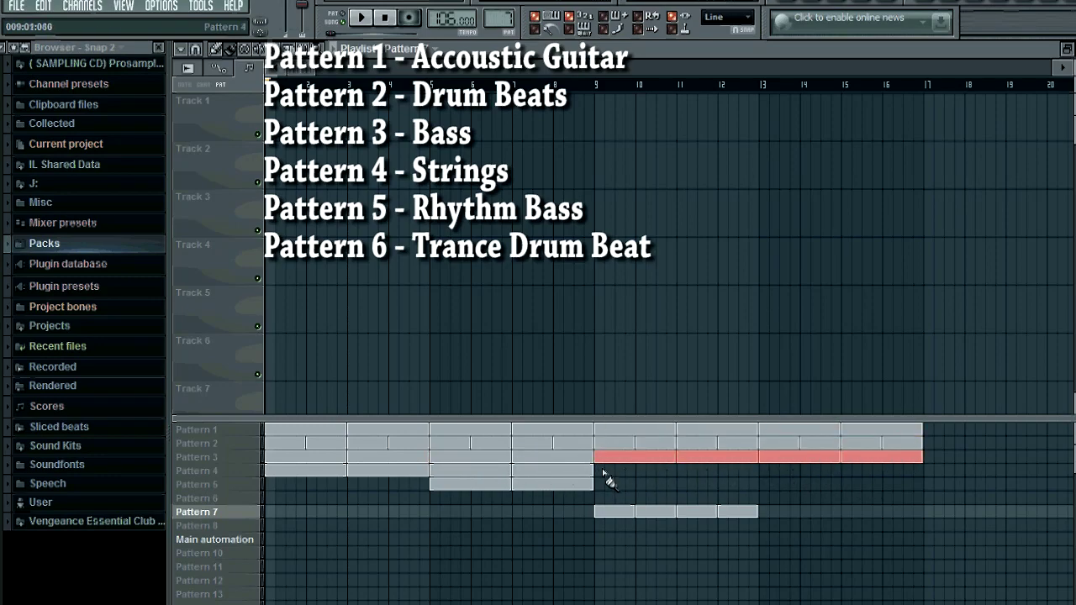
{"action": "left_click_drag", "start_coordinate": [603, 475], "coordinate": [606, 475]}
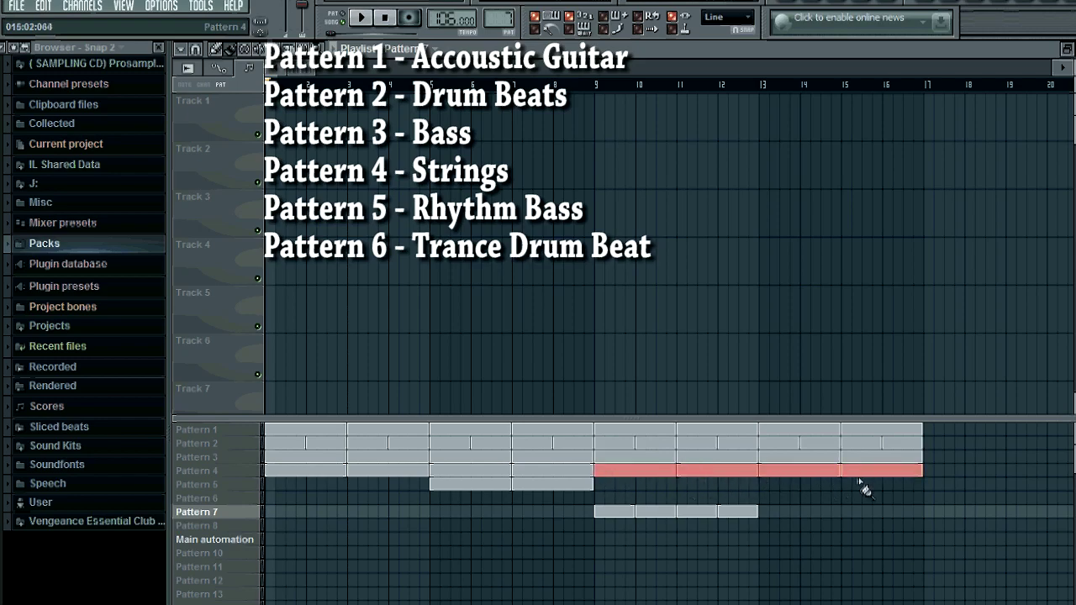
{"action": "left_click_drag", "start_coordinate": [622, 487], "coordinate": [884, 512]}
Select Pattern 8 and load RD_Crash_2 from the Legacy RealDrumkits pack into a new channel.
{"action": "left_click", "coordinate": [202, 525]}
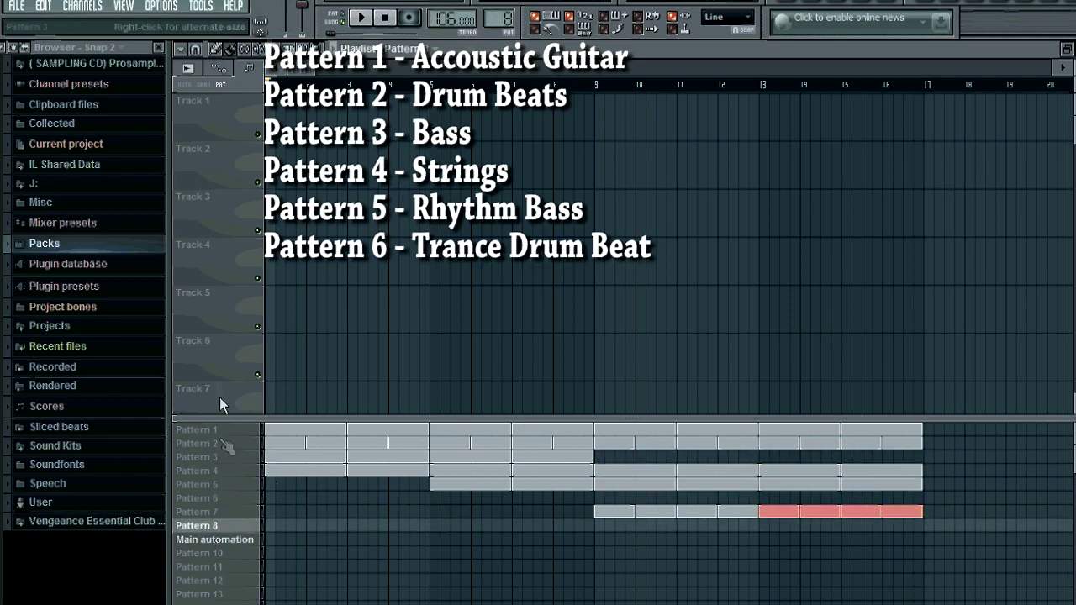
{"action": "left_click", "coordinate": [73, 243]}
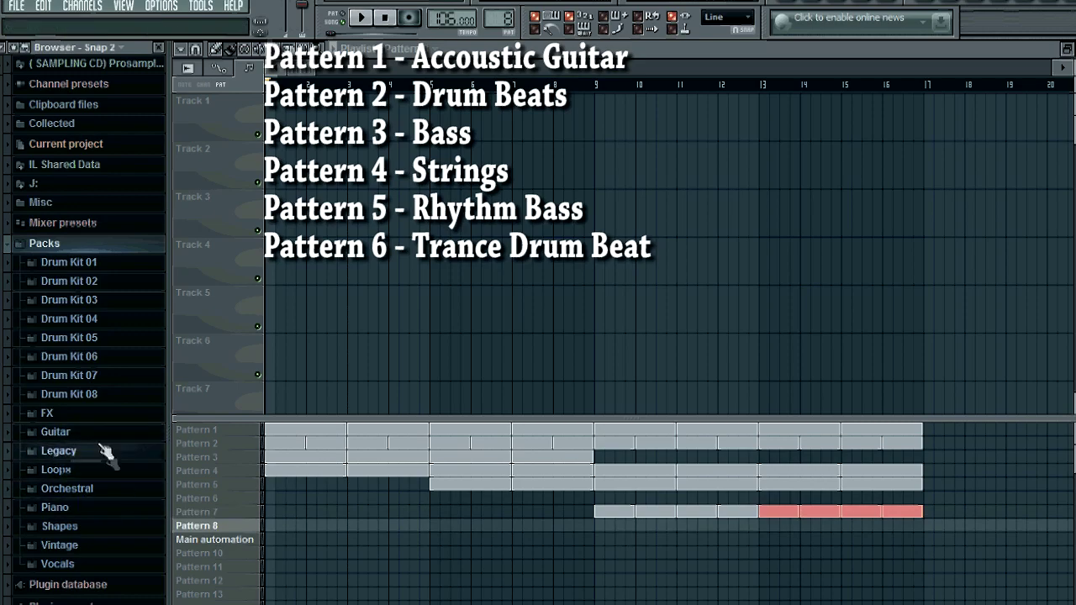
{"action": "left_click", "coordinate": [101, 452]}
{"action": "scroll", "coordinate": [157, 596], "scroll_direction": "down", "scroll_amount": 5}
{"action": "left_click", "coordinate": [93, 416]}
{"action": "right_click", "coordinate": [100, 147]}
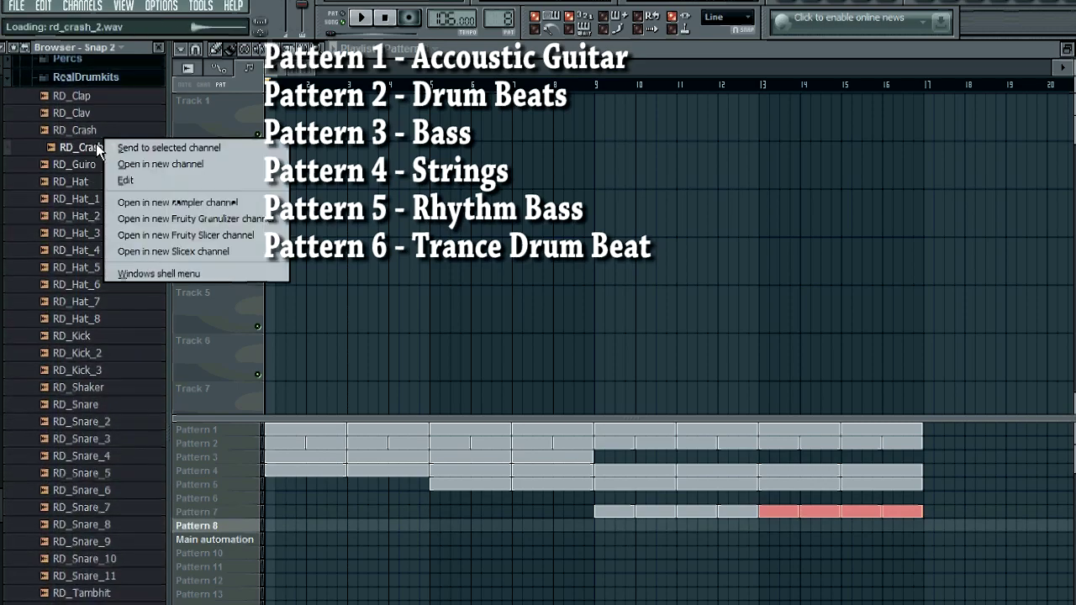
{"action": "left_click", "coordinate": [164, 163]}
{"action": "left_click", "coordinate": [1075, 49]}
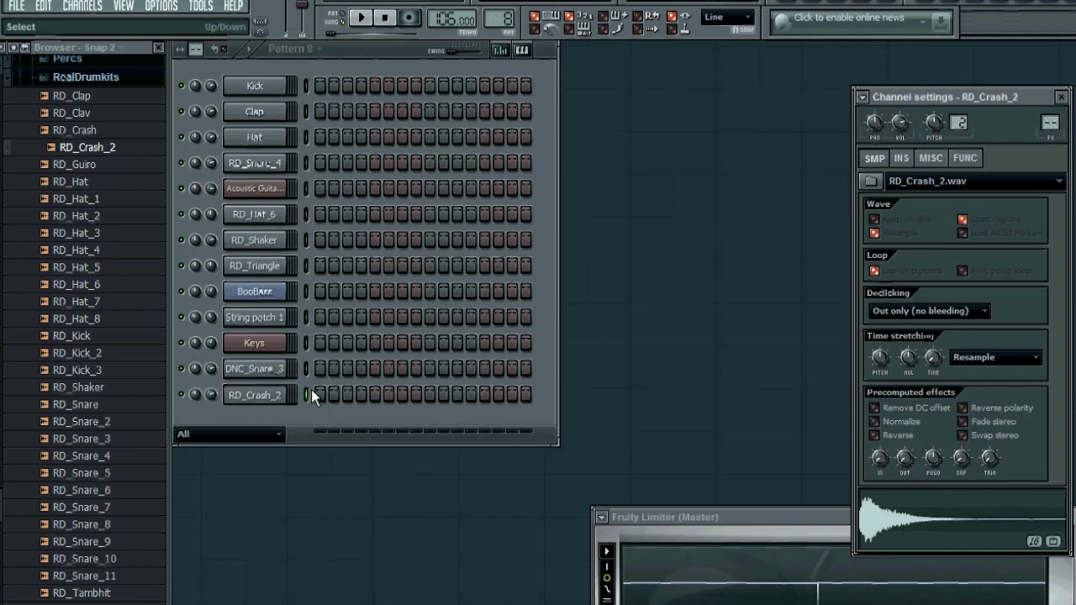
{"action": "key", "text": "F5"}
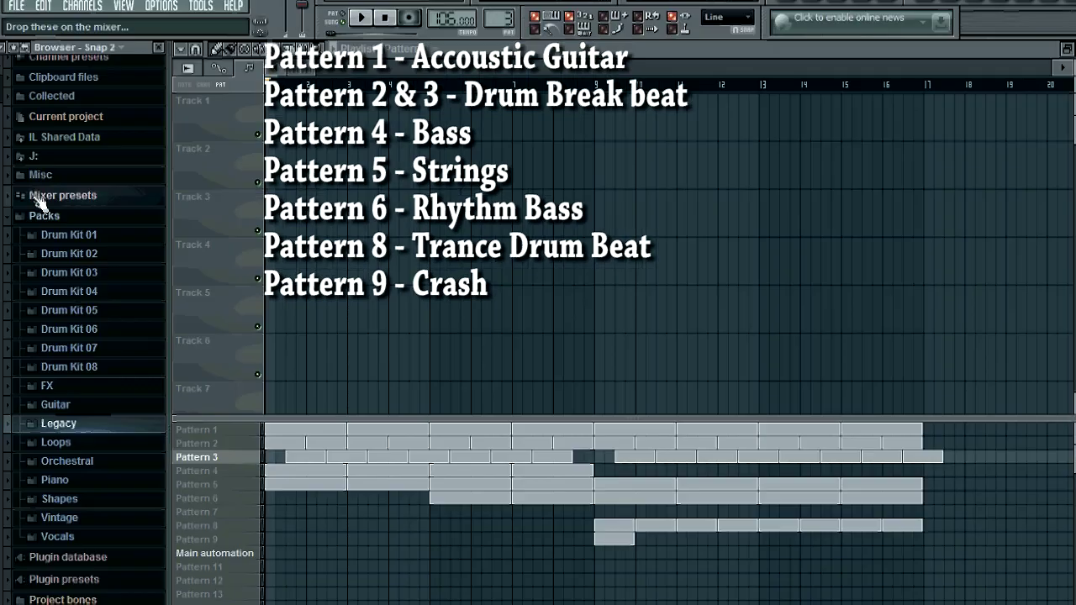
Load the TEMFX01-Explosion sample from the Never Comin Down demo project folder under Misc into a new channel.
{"action": "left_click", "coordinate": [40, 174]}
{"action": "left_click", "coordinate": [84, 211]}
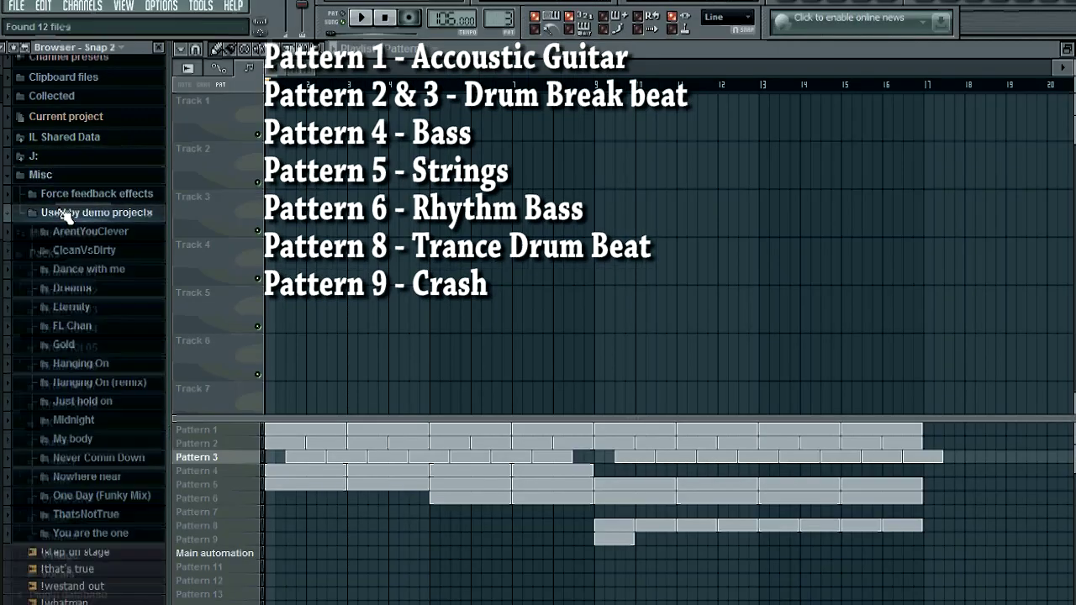
{"action": "left_click", "coordinate": [103, 477]}
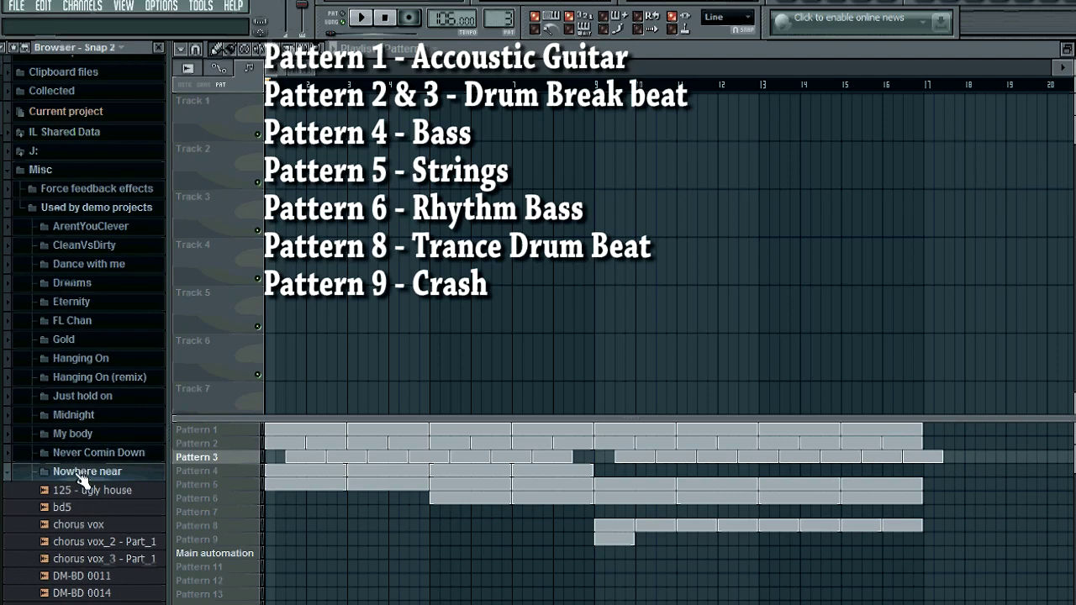
{"action": "left_click", "coordinate": [84, 476]}
{"action": "left_click", "coordinate": [105, 453]}
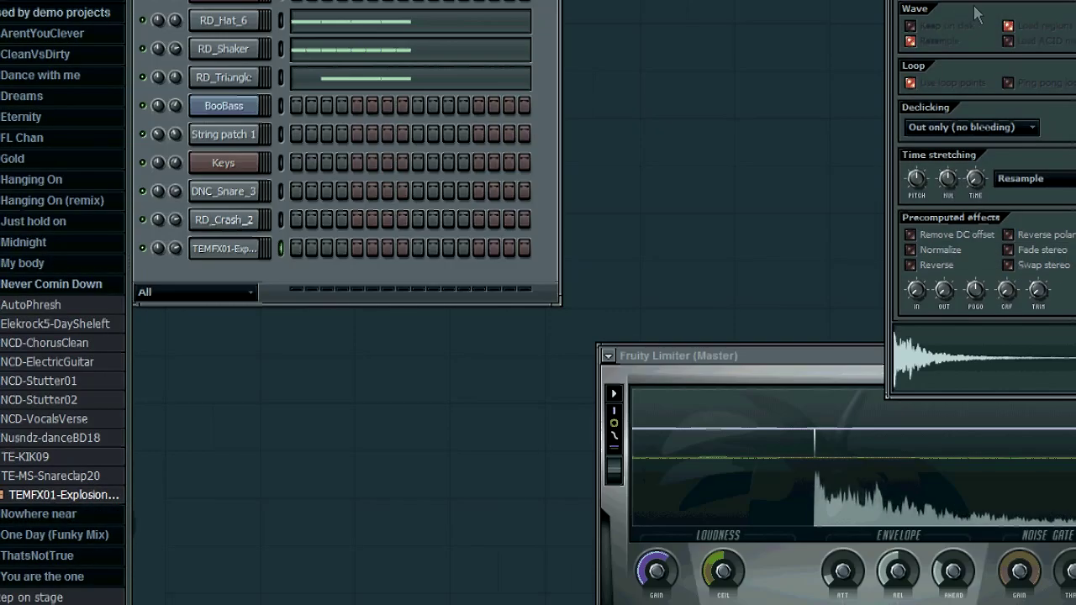
Switch to the Main automation pattern and place one clip of it at bar 8 in the playlist.
{"action": "key", "text": "KP_Add"}
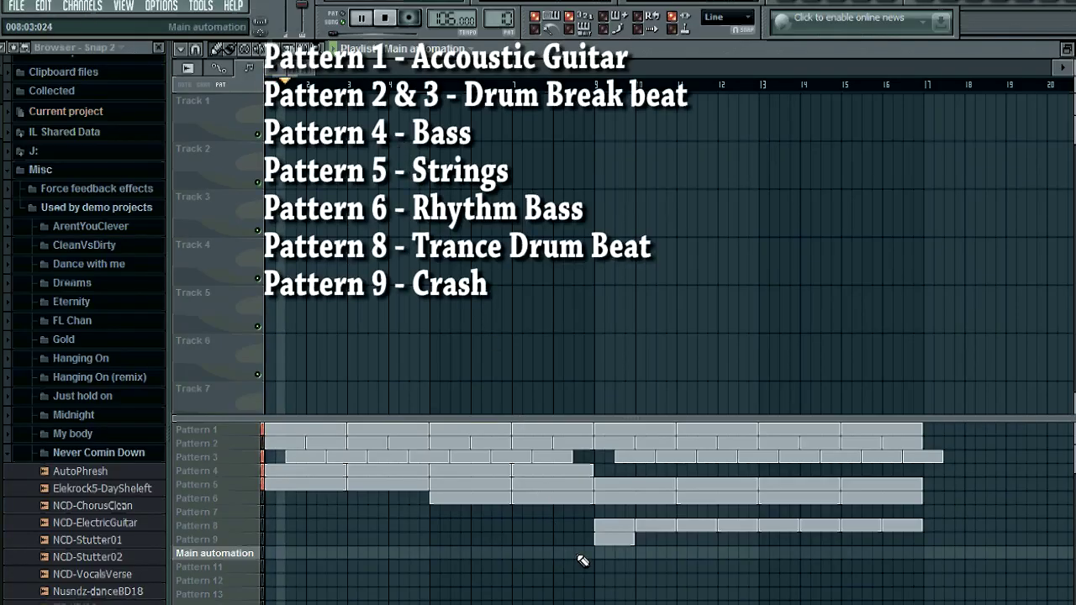
{"action": "left_click", "coordinate": [580, 555]}
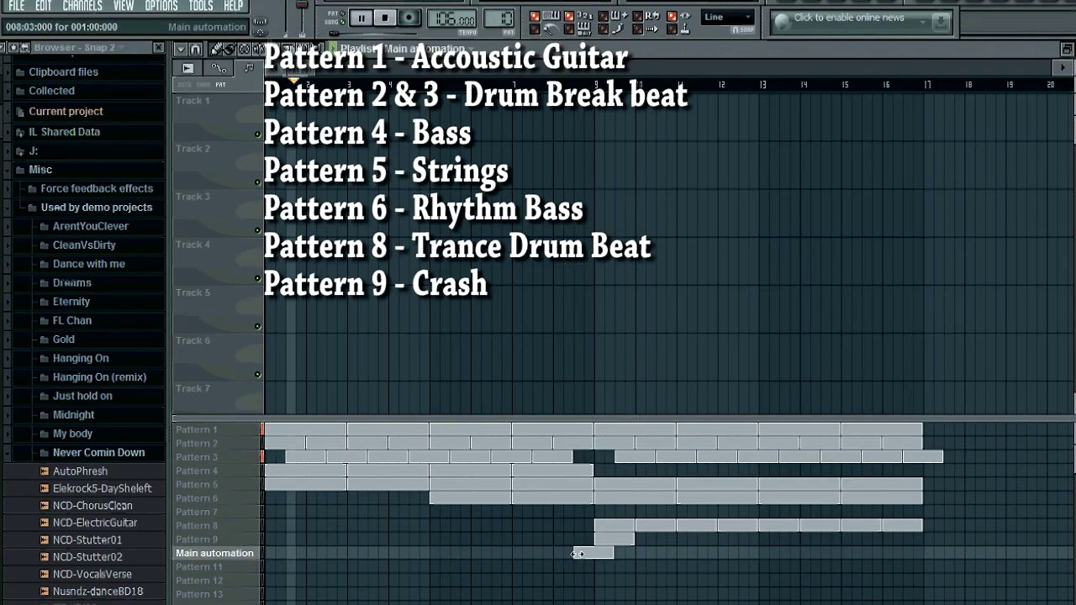
{"action": "left_click_drag", "start_coordinate": [597, 555], "coordinate": [574, 554]}
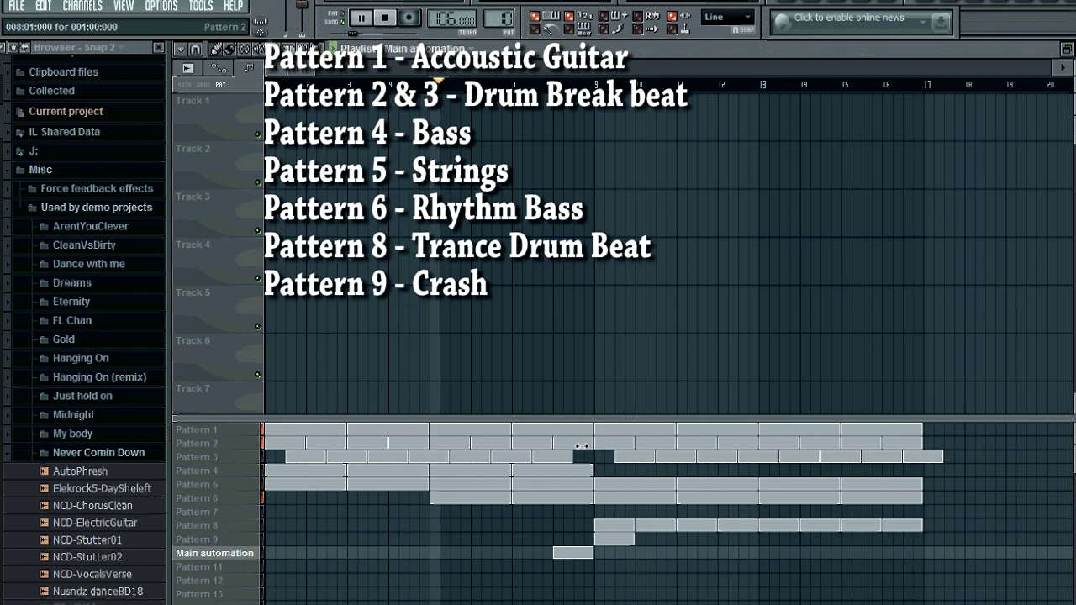
Erase the Pattern 6 clips before bar 9 and all Pattern 2 and 3 clips from bar 9 onward, ending with playback stopped.
{"action": "right_click", "coordinate": [500, 498]}
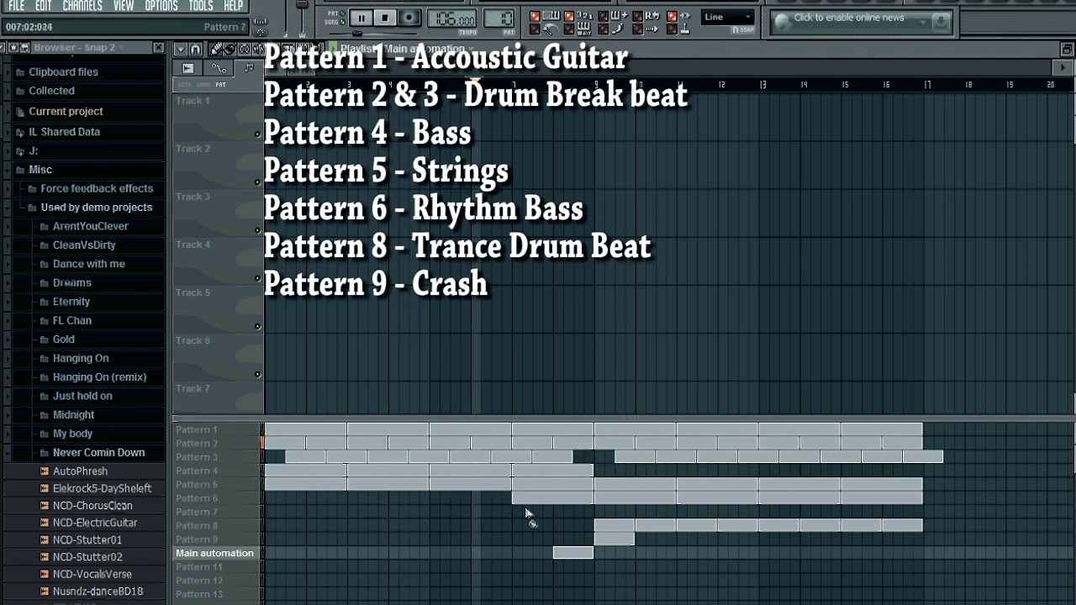
{"action": "right_click", "coordinate": [529, 499]}
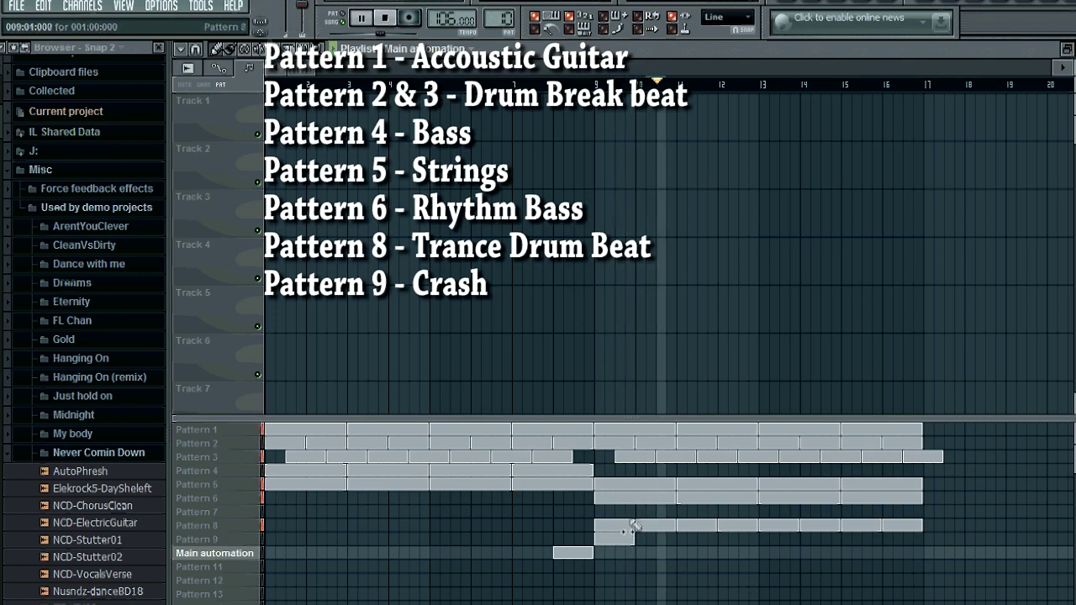
{"action": "right_click", "coordinate": [635, 454]}
{"action": "right_click", "coordinate": [657, 444]}
{"action": "right_click", "coordinate": [672, 454]}
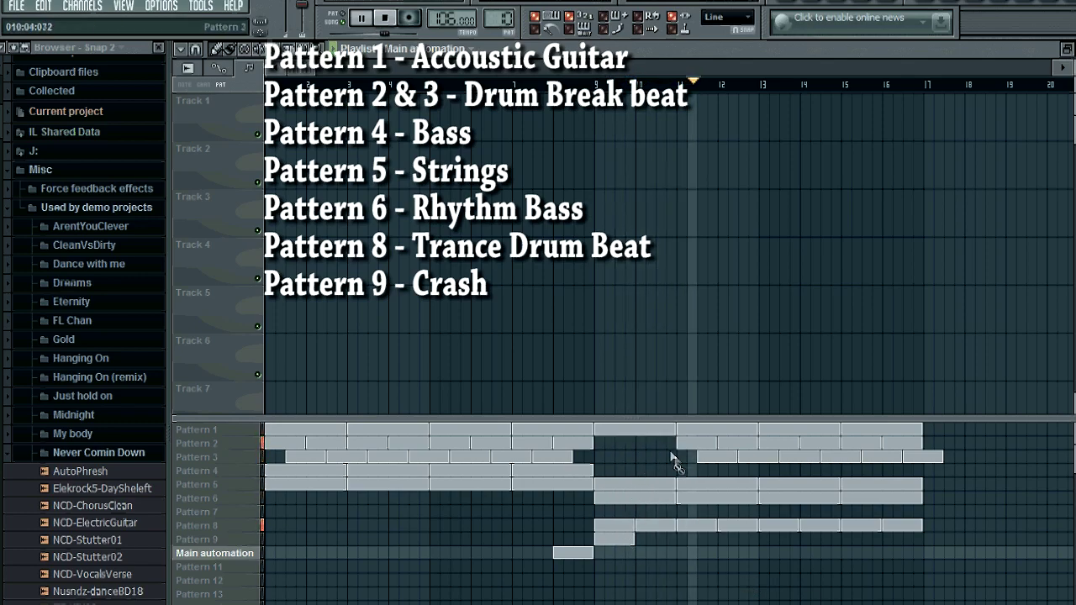
{"action": "right_click", "coordinate": [707, 456]}
{"action": "right_click", "coordinate": [699, 445]}
{"action": "right_click", "coordinate": [748, 457]}
{"action": "mouse_move", "coordinate": [764, 464]}
{"action": "left_mouse_down"}
{"action": "mouse_move", "coordinate": [811, 455]}
{"action": "mouse_move", "coordinate": [821, 443]}
{"action": "mouse_move", "coordinate": [921, 458]}
{"action": "left_mouse_up"}
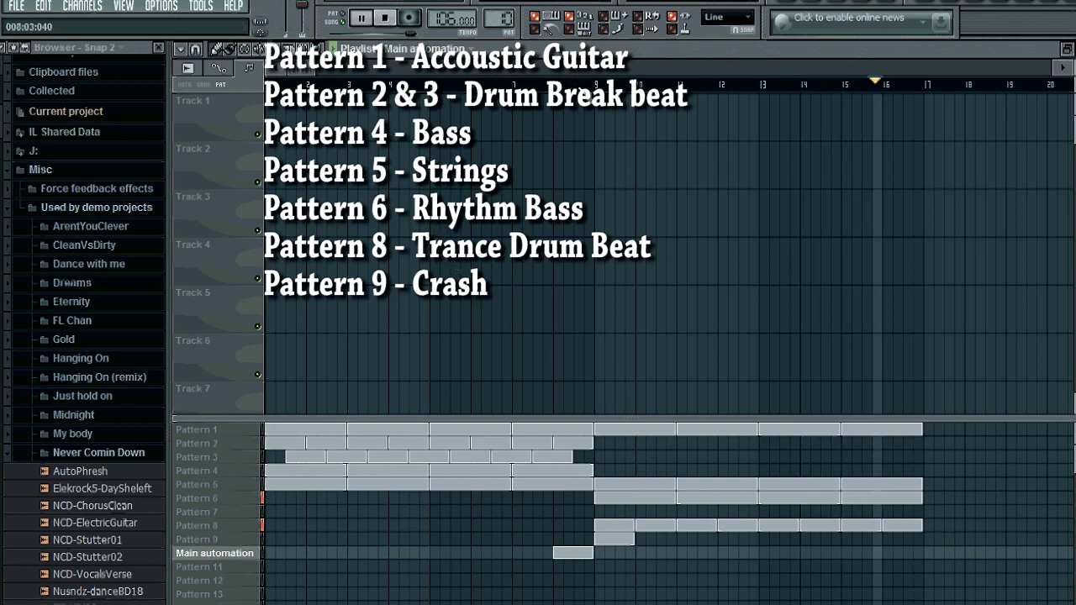
{"action": "left_click", "coordinate": [384, 17]}
In Pattern 11, add HIT_3 from the Legacy Hits folder as a new channel with a hit on step 1.
{"action": "left_click", "coordinate": [220, 568]}
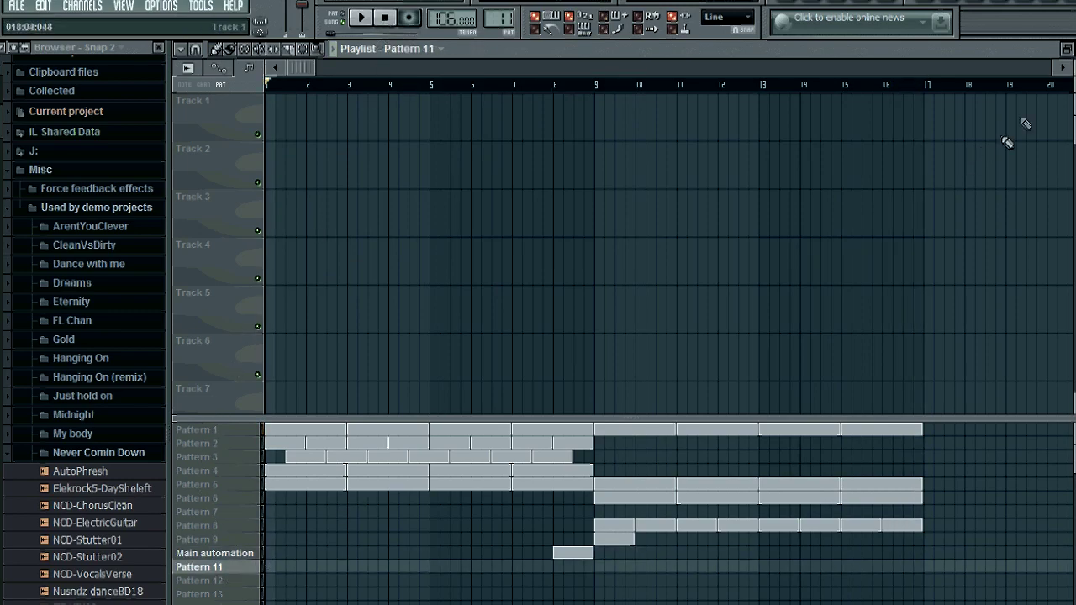
{"action": "left_click", "coordinate": [1074, 49]}
{"action": "left_click", "coordinate": [72, 171]}
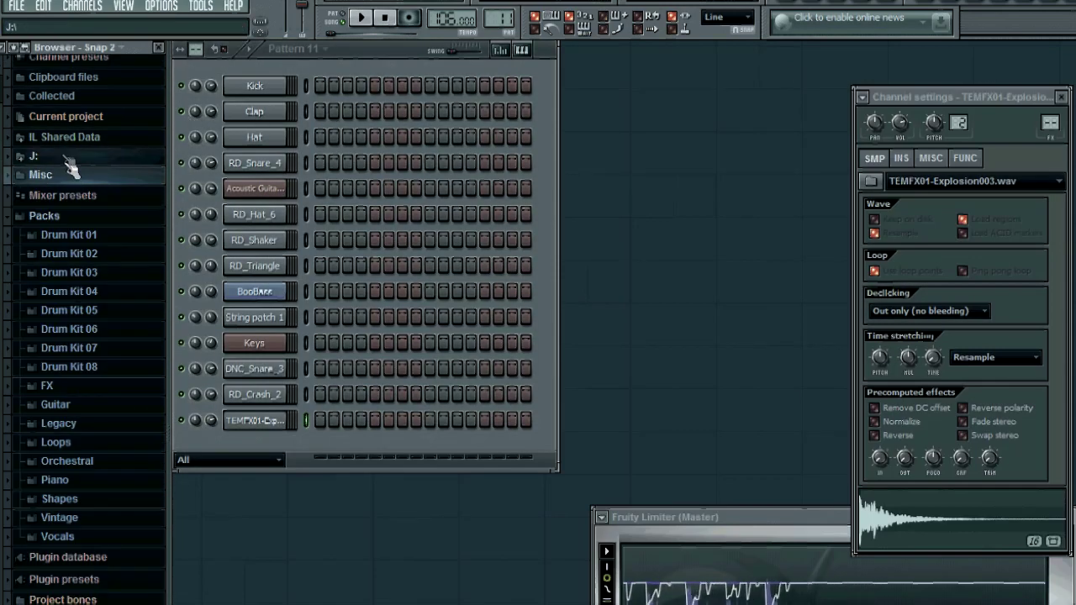
{"action": "left_click", "coordinate": [84, 421]}
{"action": "left_click", "coordinate": [113, 552]}
{"action": "left_click", "coordinate": [113, 589]}
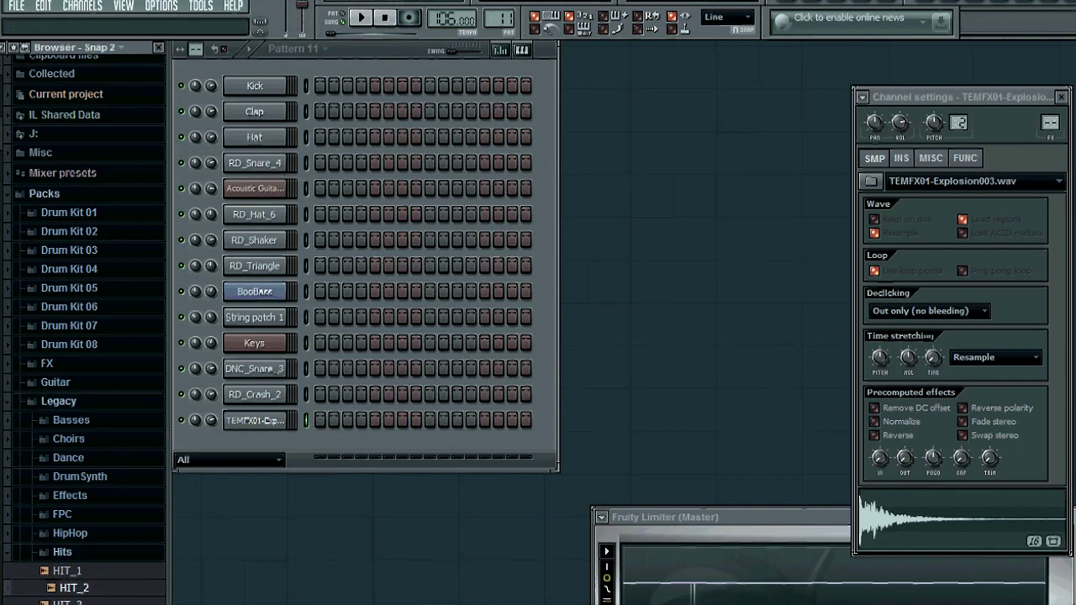
{"action": "left_click_drag", "start_coordinate": [74, 602], "coordinate": [257, 458]}
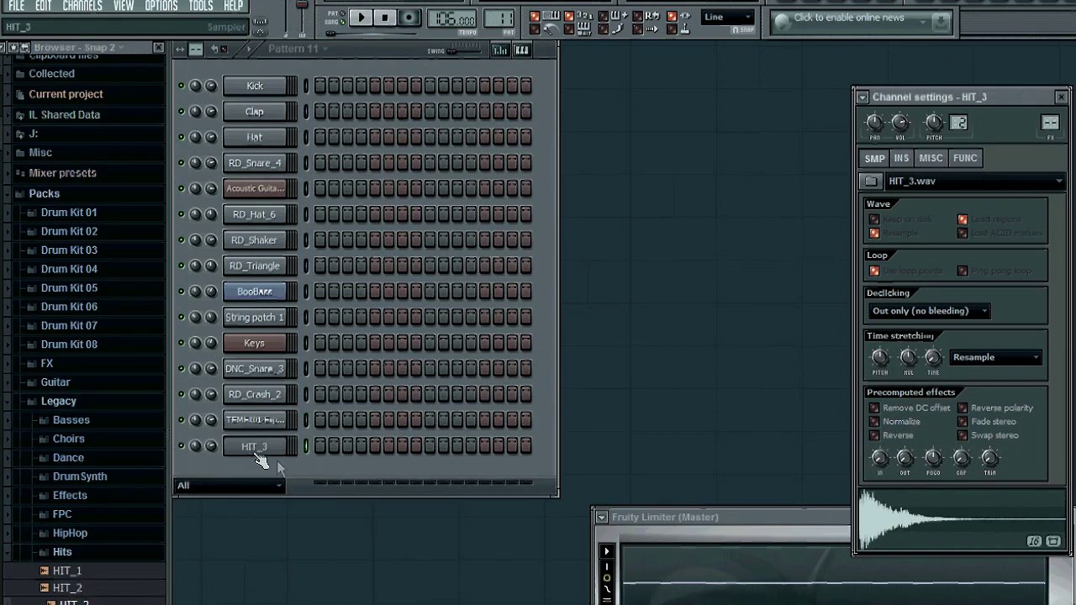
{"action": "left_click", "coordinate": [84, 552]}
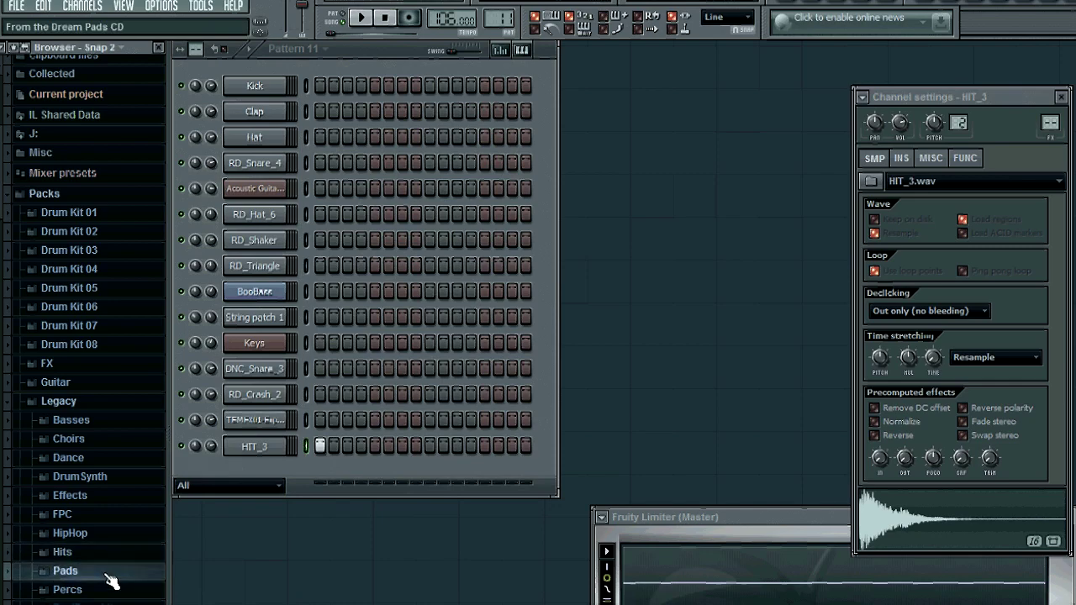
Load PAD_Sweeper_C3 from the Legacy Pads folder and place a C6 note at the start of its Pattern 12 piano roll.
{"action": "left_click", "coordinate": [106, 571]}
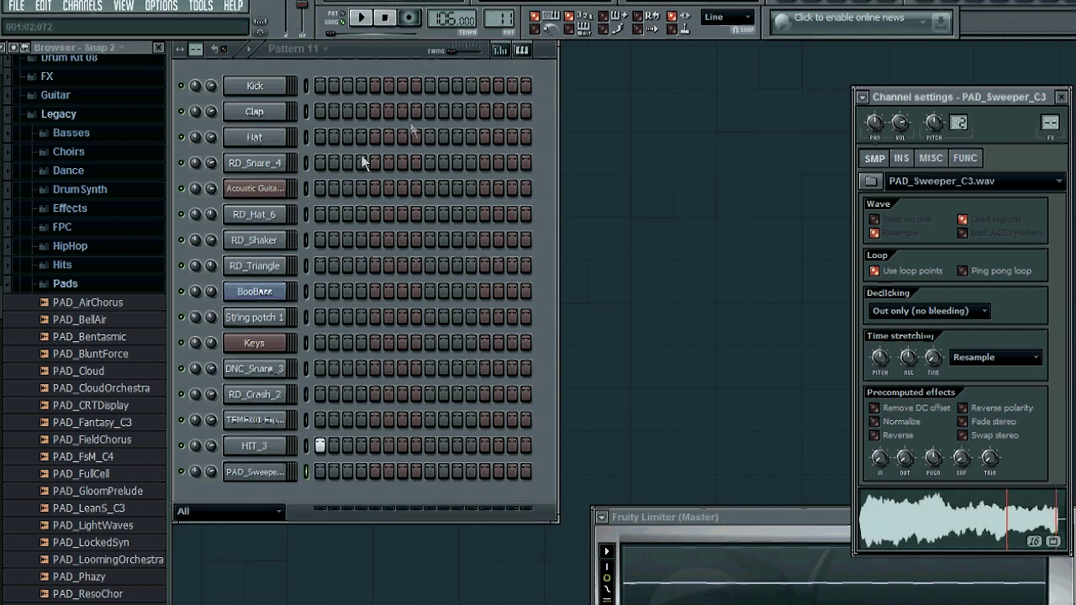
{"action": "right_click", "coordinate": [285, 469]}
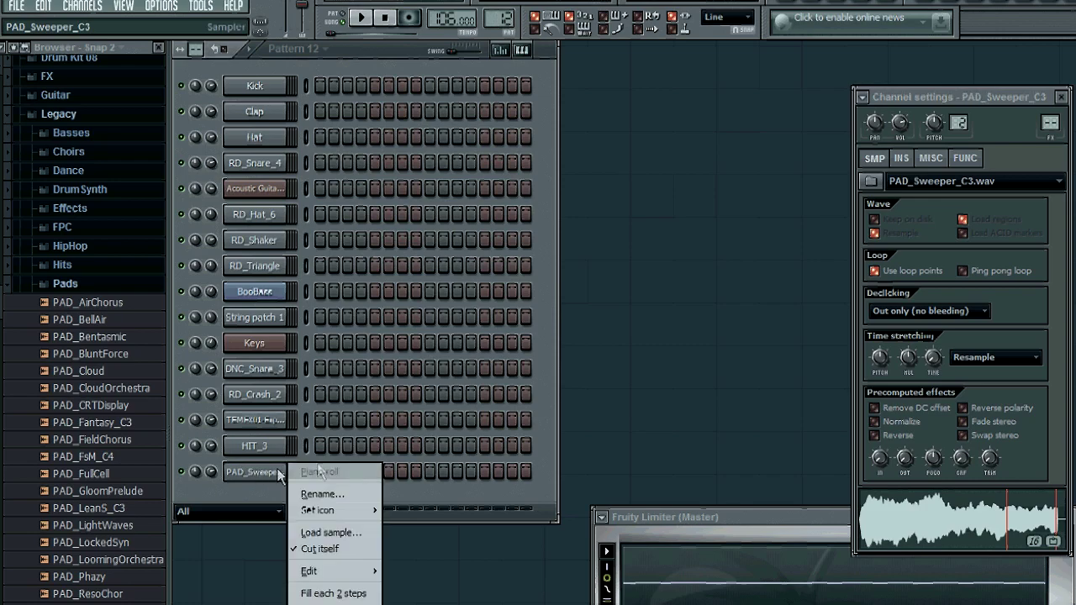
{"action": "left_click", "coordinate": [333, 468]}
{"action": "scroll", "coordinate": [244, 152], "scroll_direction": "up", "scroll_amount": 5}
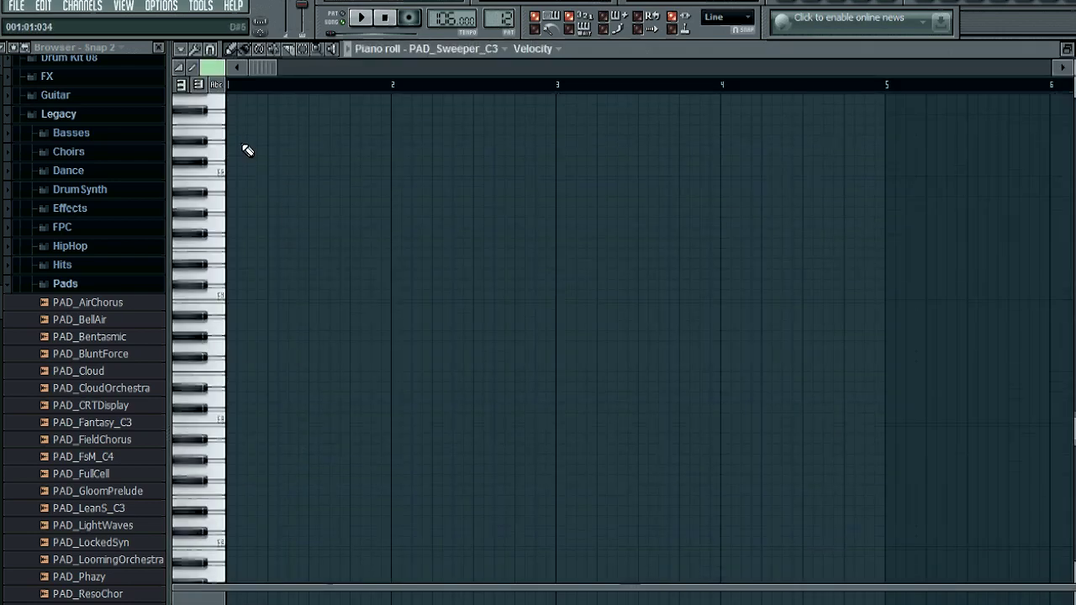
{"action": "left_click", "coordinate": [231, 129]}
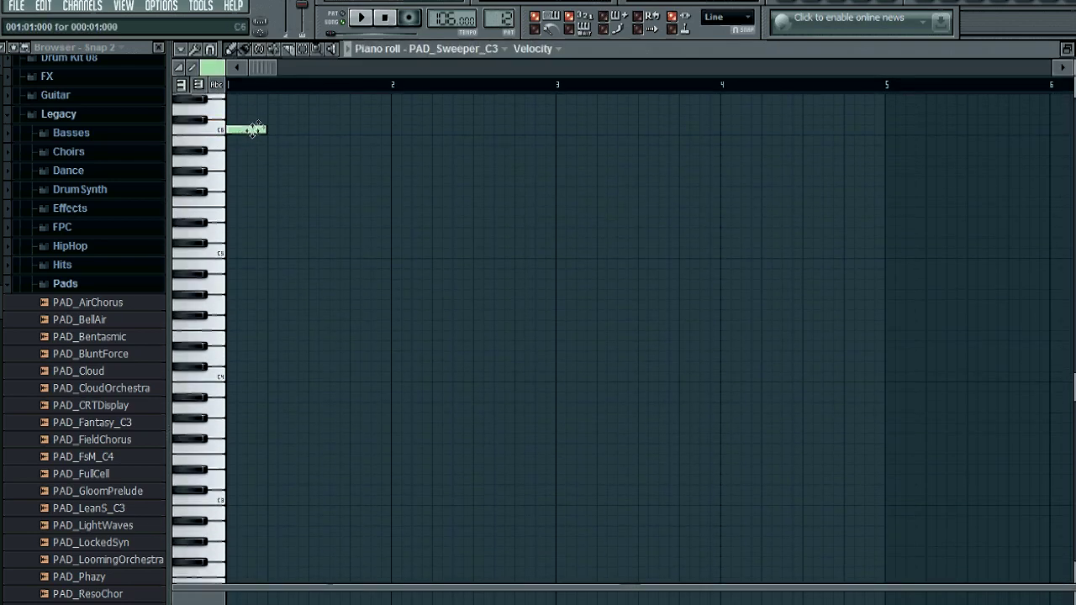
Stretch the sweeper pad's C6 note to four bars and place one clip each of Patterns 11 and 12 at bar 9 in the playlist.
{"action": "left_click_drag", "start_coordinate": [827, 143], "coordinate": [886, 149]}
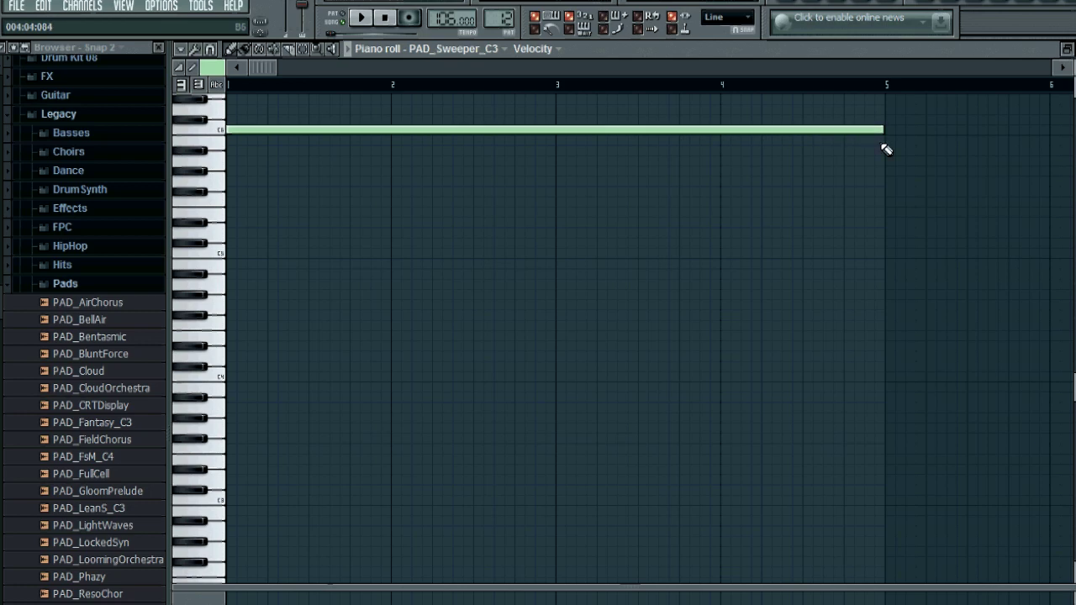
{"action": "left_click", "coordinate": [796, 5]}
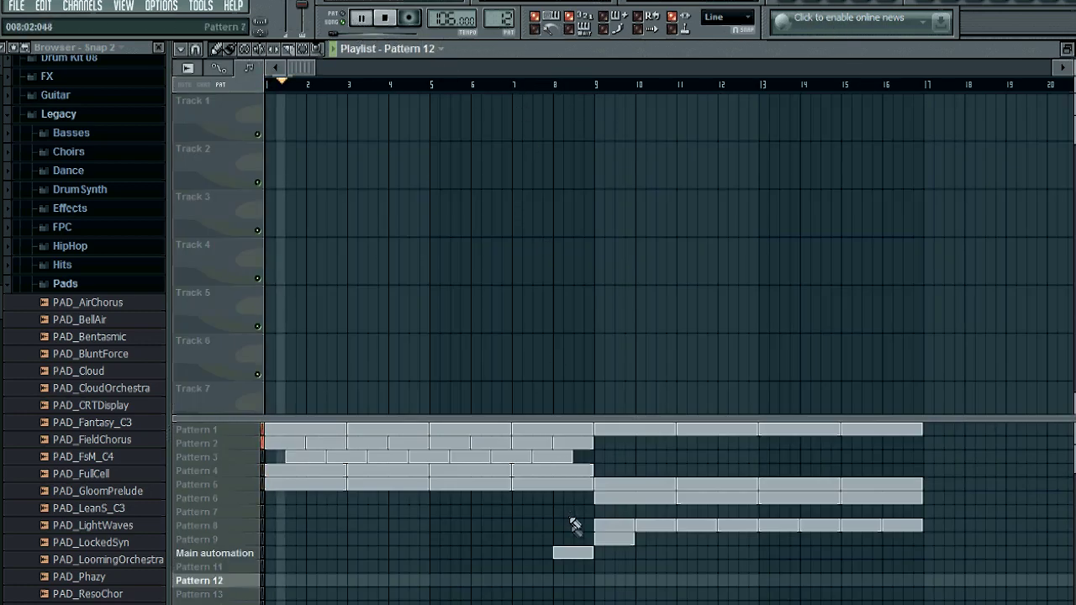
{"action": "left_click", "coordinate": [603, 567]}
{"action": "left_click", "coordinate": [603, 581]}
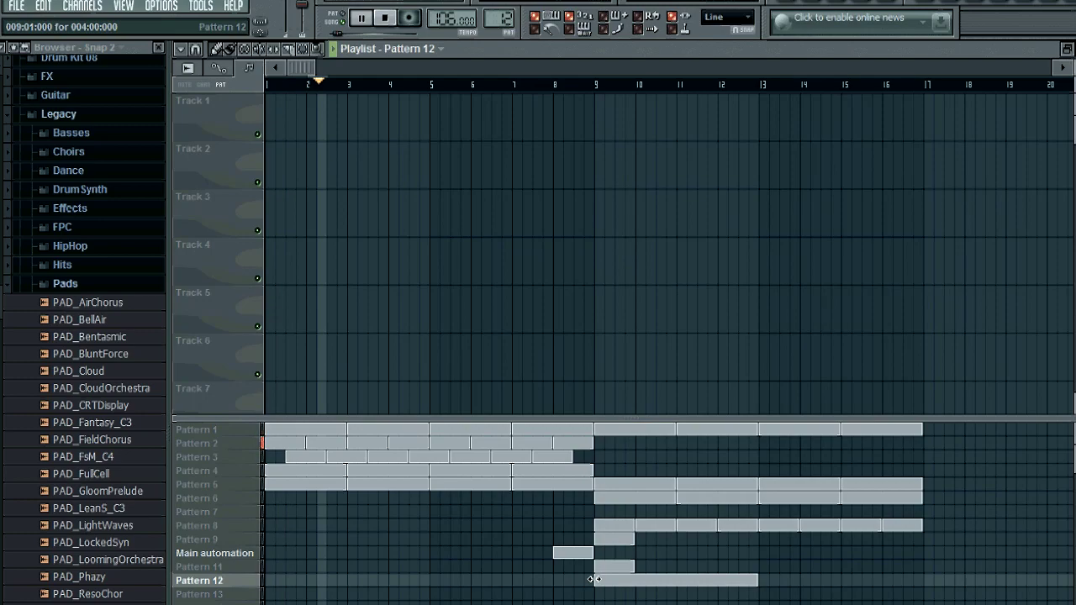
Lower the PAD_Sweeper_C3 channel's volume while the song plays and listen to the arrangement.
{"action": "left_click", "coordinate": [1074, 49]}
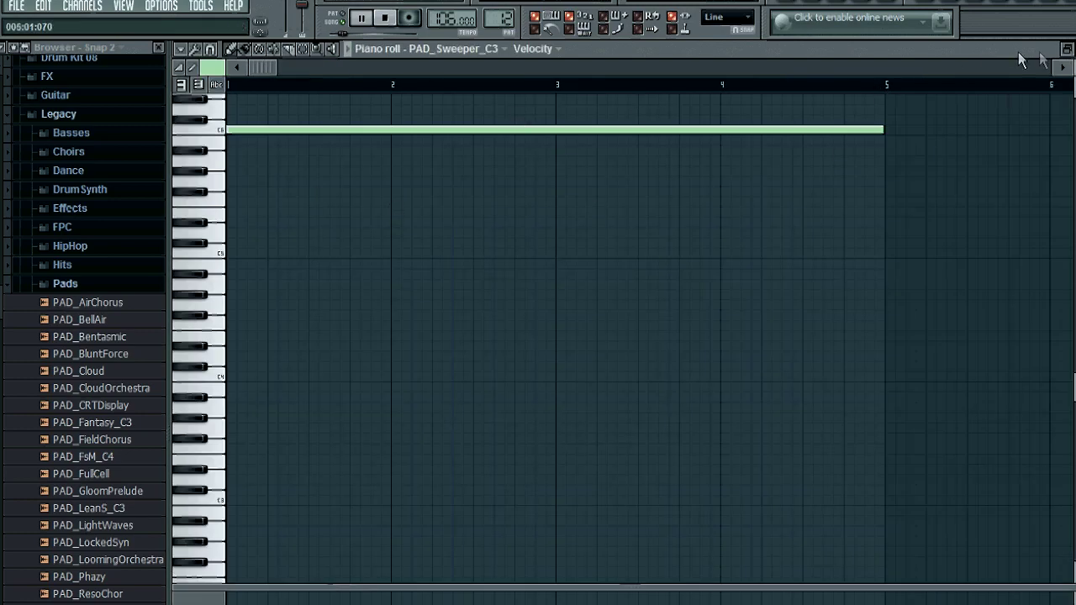
{"action": "left_click", "coordinate": [1066, 48]}
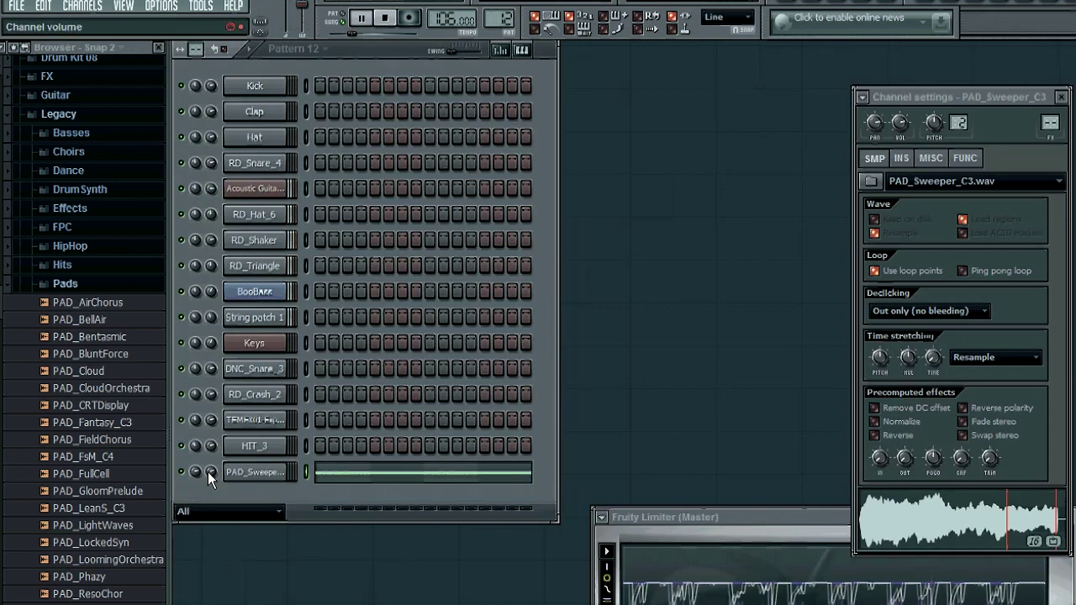
{"action": "left_click_drag", "start_coordinate": [207, 472], "coordinate": [209, 487]}
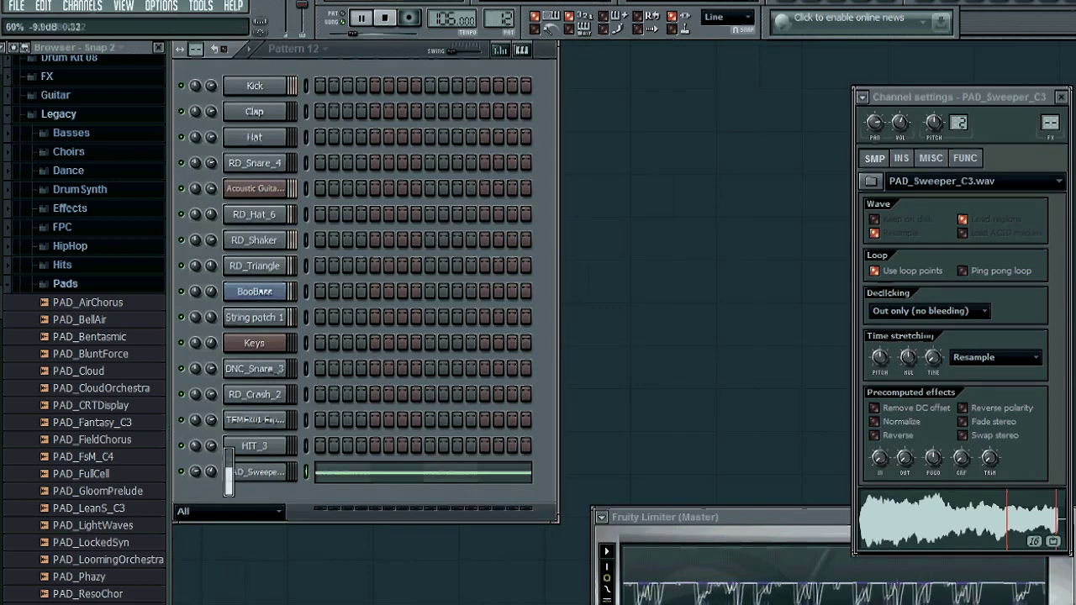
{"action": "left_click", "coordinate": [790, 1]}
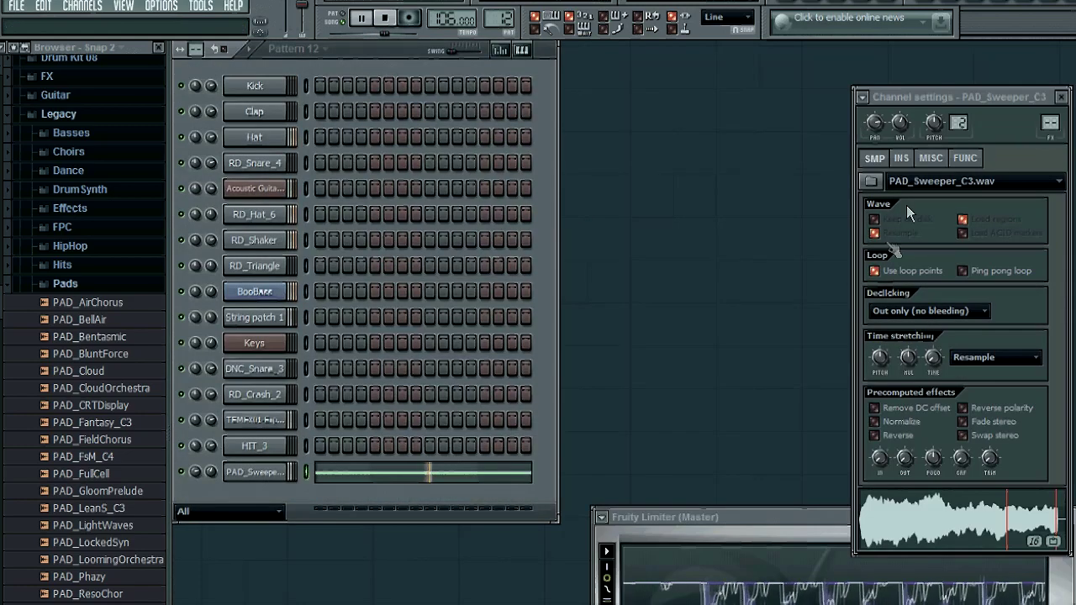
{"action": "left_click", "coordinate": [473, 476]}
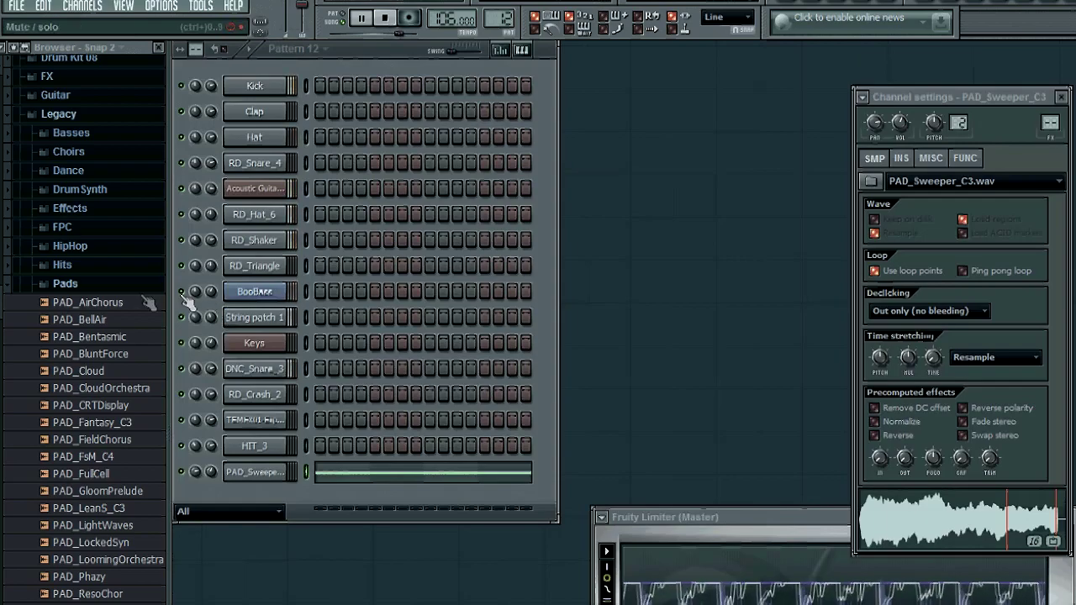
In Pattern 6, add the Pitch bass channel preset as a new channel with the same notes as BooBass, ending with playback stopped.
{"action": "left_click", "coordinate": [65, 283]}
{"action": "left_click", "coordinate": [59, 113]}
{"action": "scroll", "coordinate": [162, 388], "scroll_direction": "up", "scroll_amount": 4}
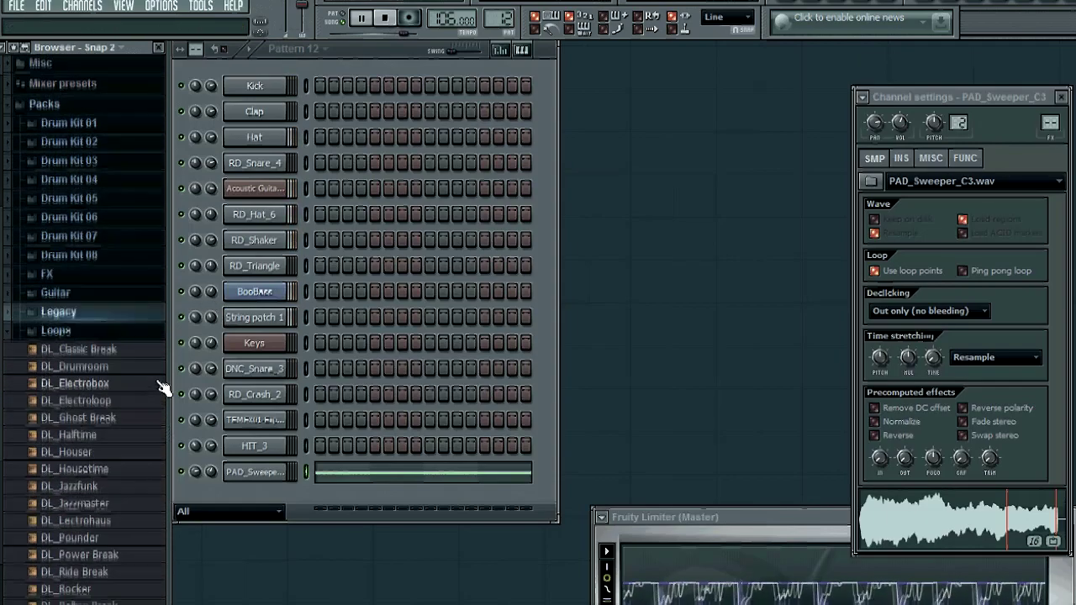
{"action": "scroll", "coordinate": [106, 319], "scroll_direction": "up", "scroll_amount": 3}
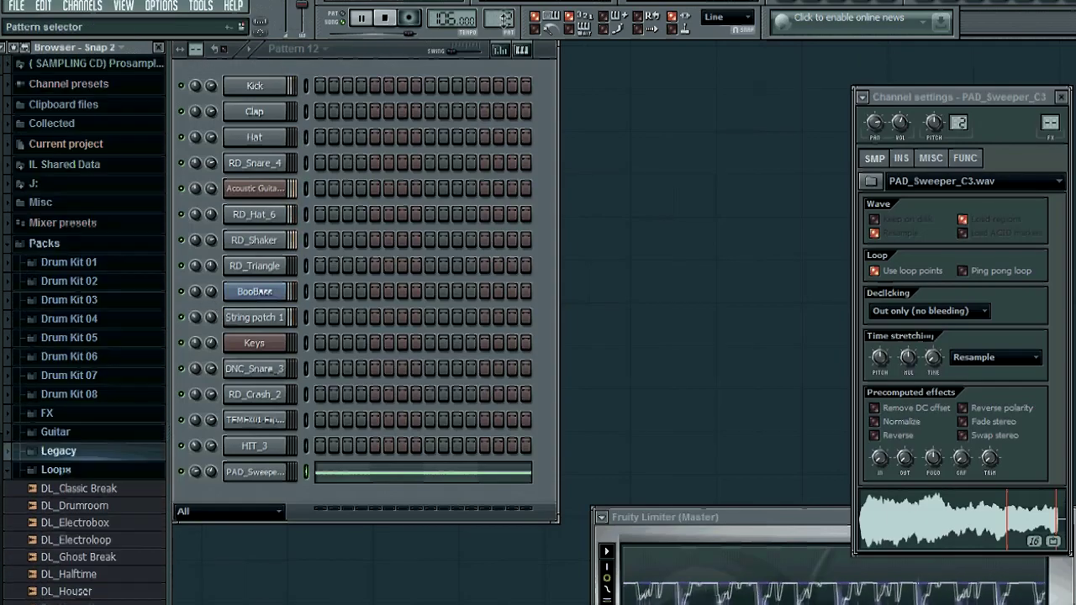
{"action": "left_click_drag", "start_coordinate": [504, 19], "coordinate": [503, 25]}
{"action": "scroll", "coordinate": [499, 18], "scroll_direction": "down", "scroll_amount": 1}
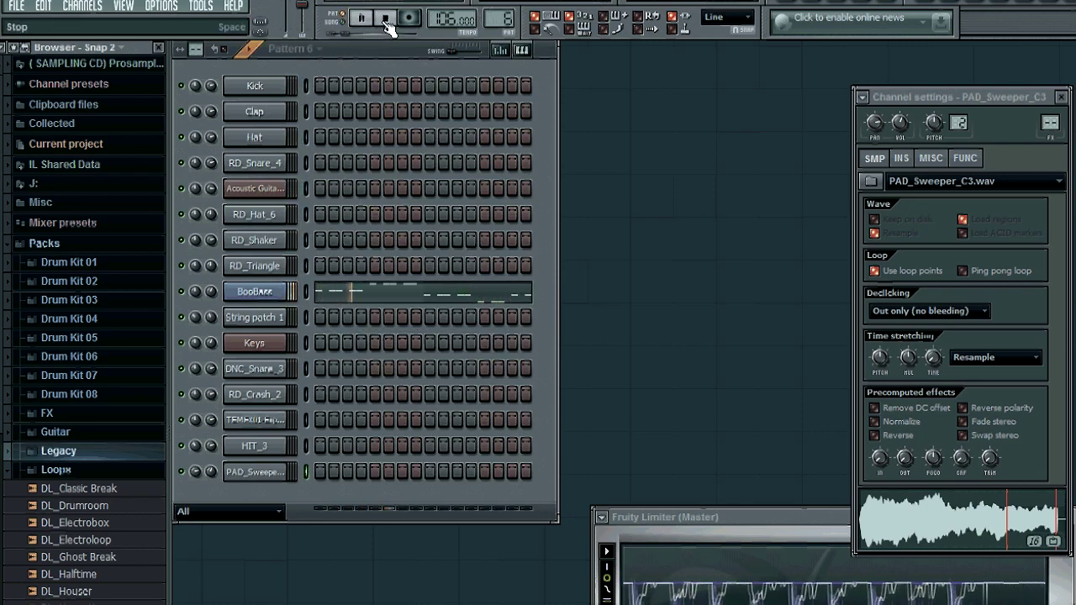
{"action": "left_click", "coordinate": [99, 90]}
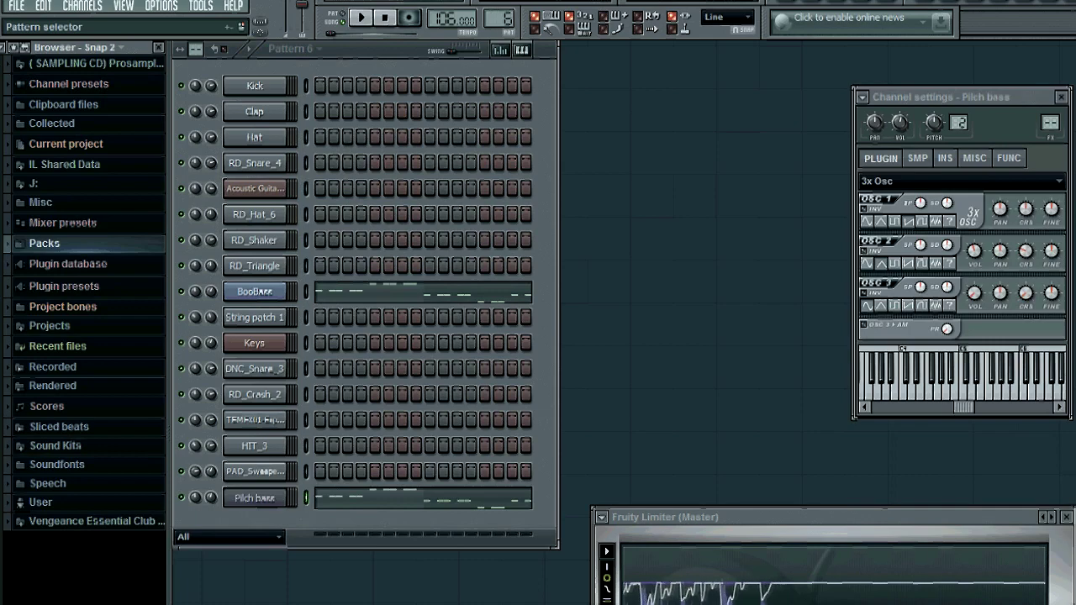
Switch to the empty Pattern 13, add the Short 5 channel preset as a new channel and open its piano roll.
{"action": "scroll", "coordinate": [499, 19], "scroll_direction": "up", "scroll_amount": 1}
{"action": "scroll", "coordinate": [508, 21], "scroll_direction": "up", "scroll_amount": 2}
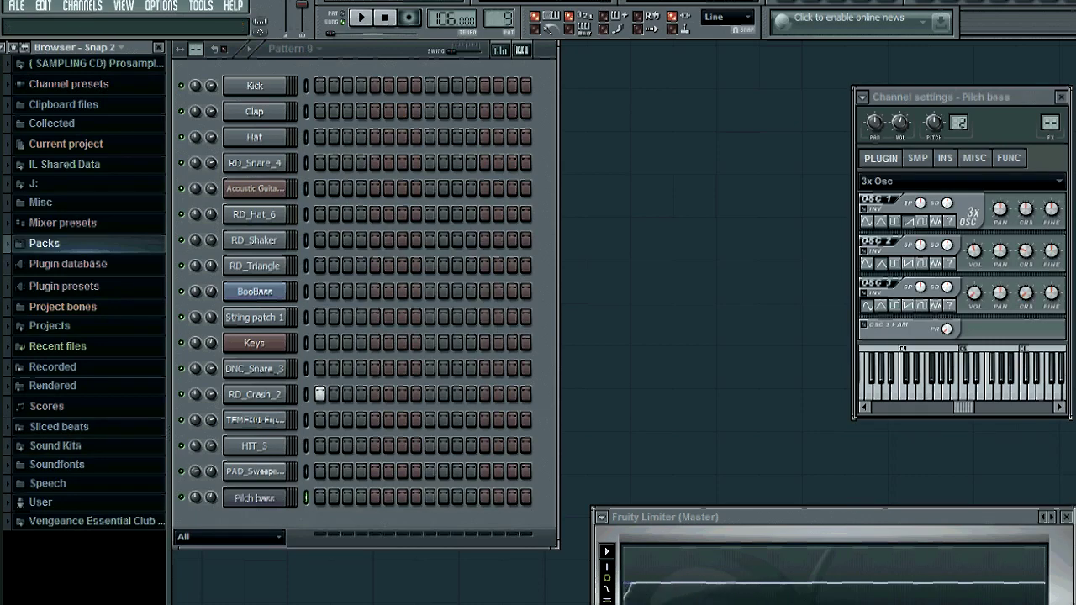
{"action": "scroll", "coordinate": [499, 19], "scroll_direction": "up", "scroll_amount": 2}
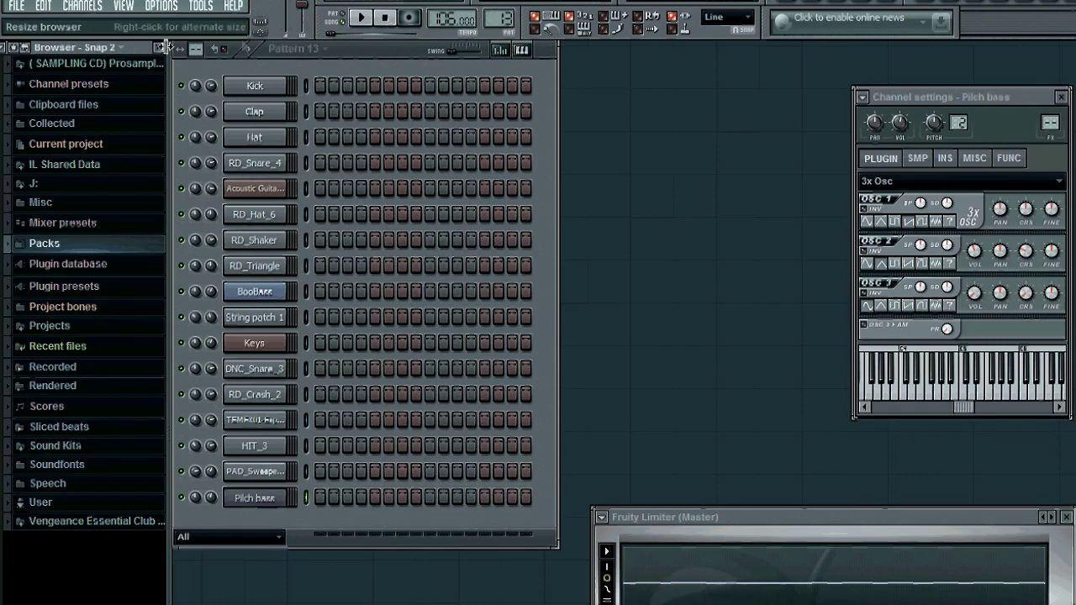
{"action": "left_click", "coordinate": [84, 84]}
{"action": "scroll", "coordinate": [124, 576], "scroll_direction": "down", "scroll_amount": 20}
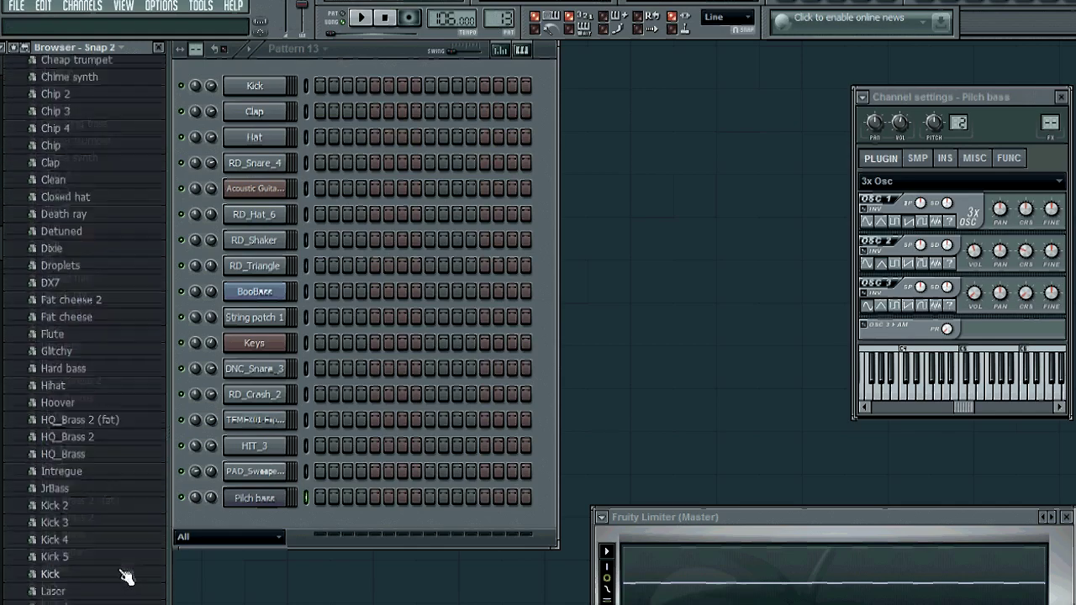
{"action": "scroll", "coordinate": [124, 576], "scroll_direction": "down", "scroll_amount": 5}
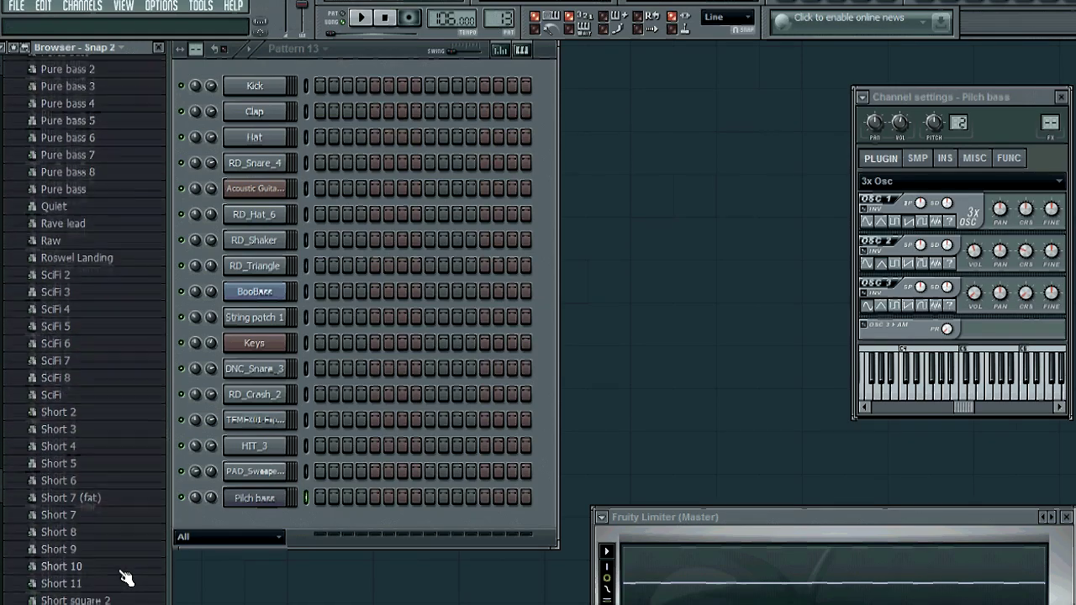
{"action": "right_click", "coordinate": [89, 464]}
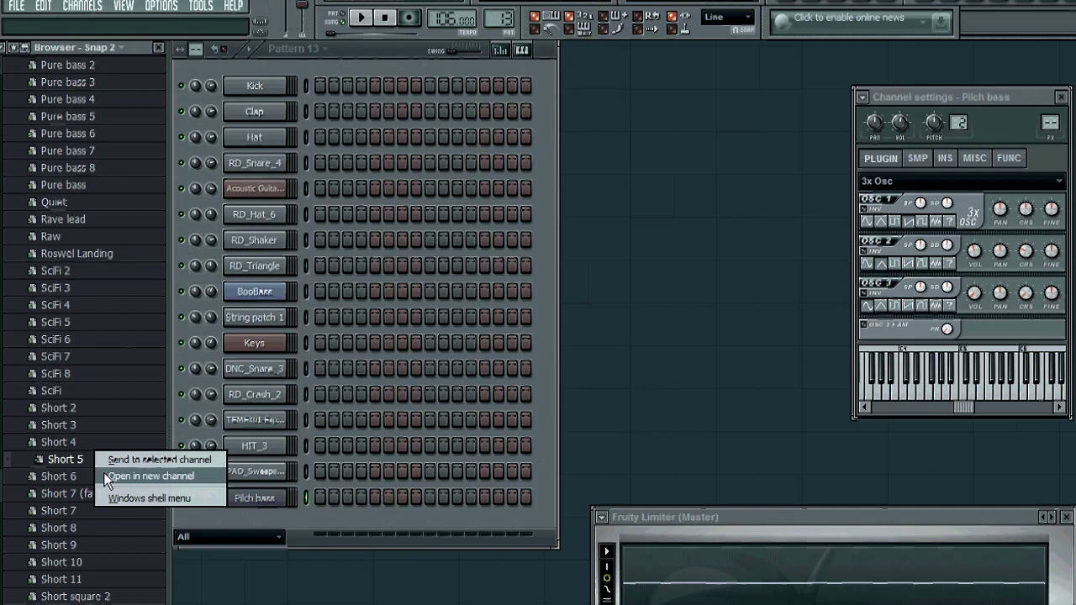
{"action": "left_click", "coordinate": [104, 472]}
{"action": "right_click", "coordinate": [249, 531]}
{"action": "left_click", "coordinate": [302, 519]}
Write a two-bar melody of three C6, two D#6, three A#5 and three G5 short notes, with G5 and D#5 under the first.
{"action": "left_click", "coordinate": [303, 217]}
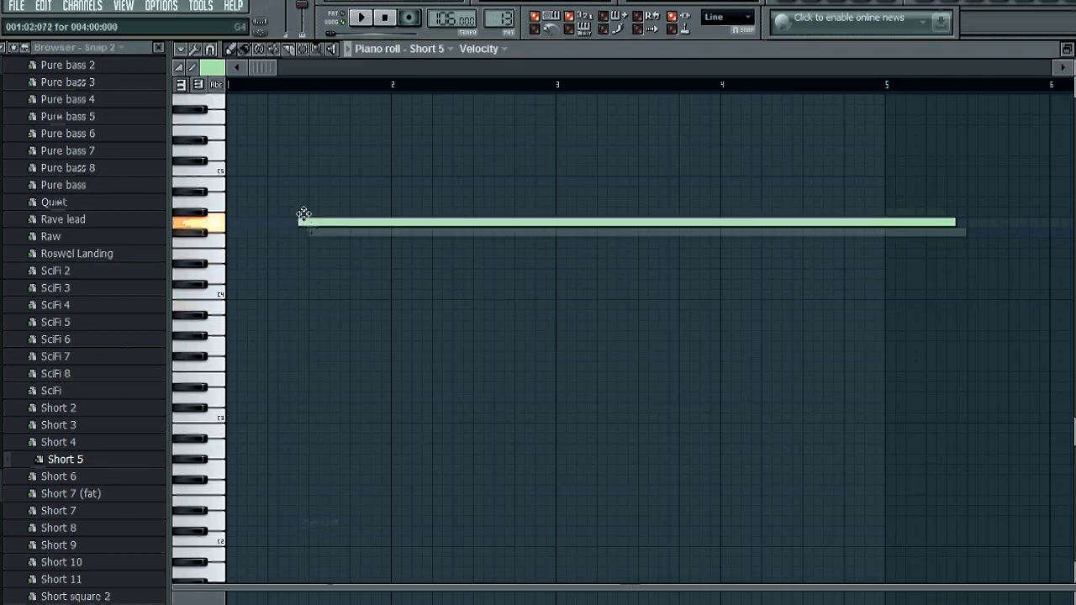
{"action": "left_click_drag", "start_coordinate": [303, 217], "coordinate": [278, 174]}
{"action": "left_click_drag", "start_coordinate": [818, 173], "coordinate": [768, 172]}
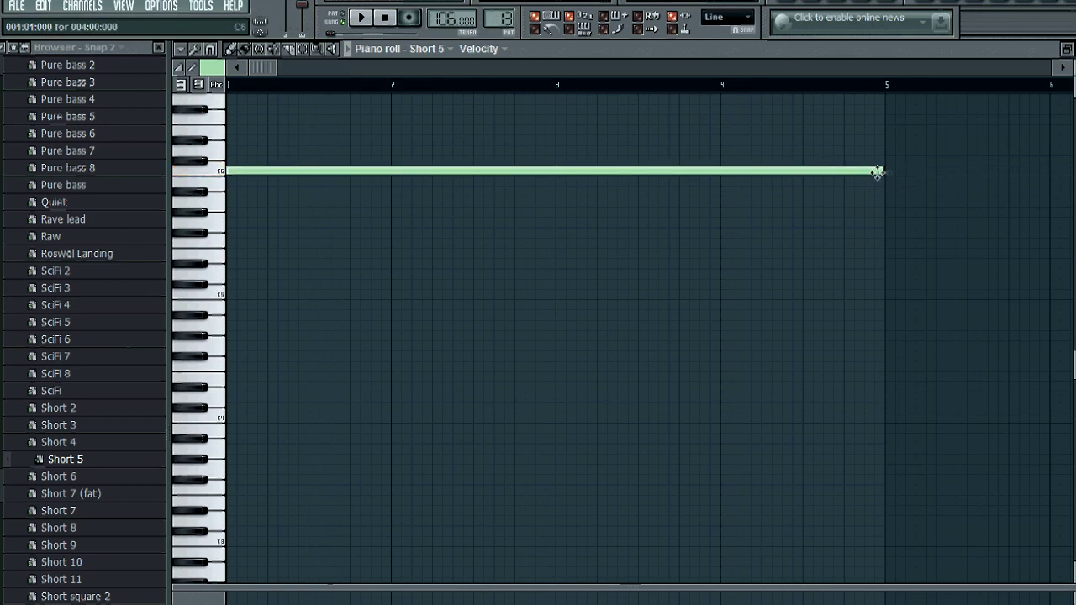
{"action": "left_click_drag", "start_coordinate": [876, 172], "coordinate": [217, 217]}
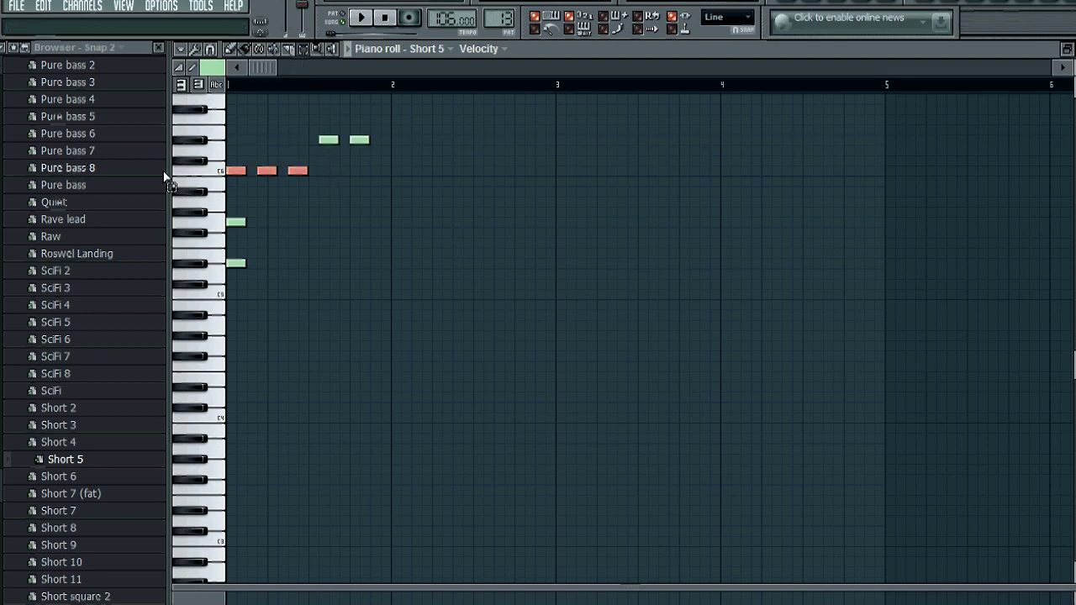
{"action": "left_click_drag", "start_coordinate": [246, 173], "coordinate": [513, 223]}
{"action": "left_click", "coordinate": [42, 6]}
{"action": "left_click", "coordinate": [74, 23]}
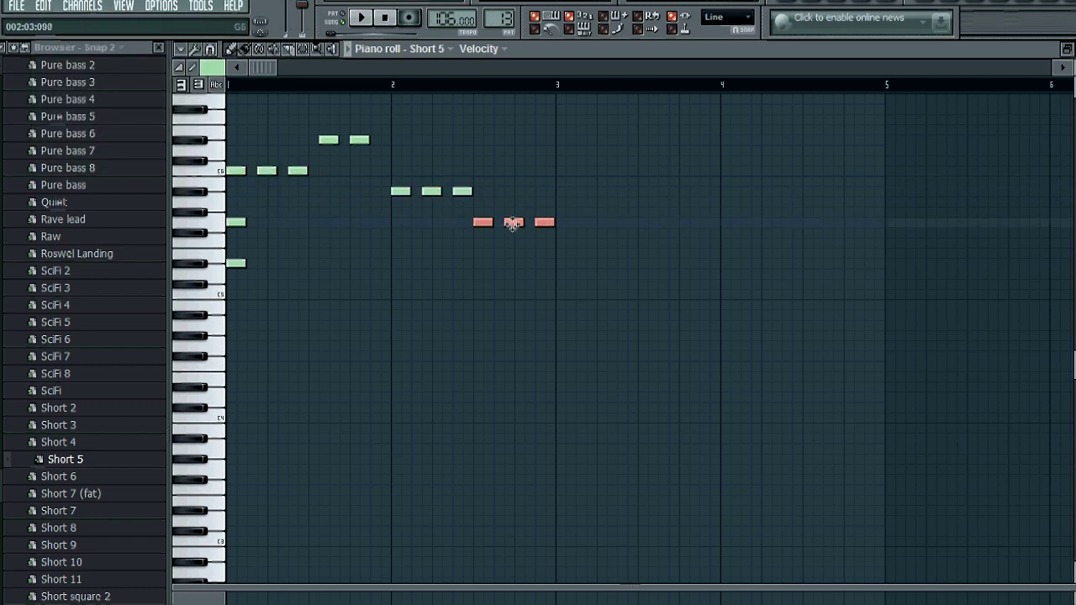
Build chords by adding G5 and D#5 under C6, A#5 and G5 under D#6, F#5 and D5 under A#5, D#5 and A#4 under G5.
{"action": "left_click", "coordinate": [256, 221]}
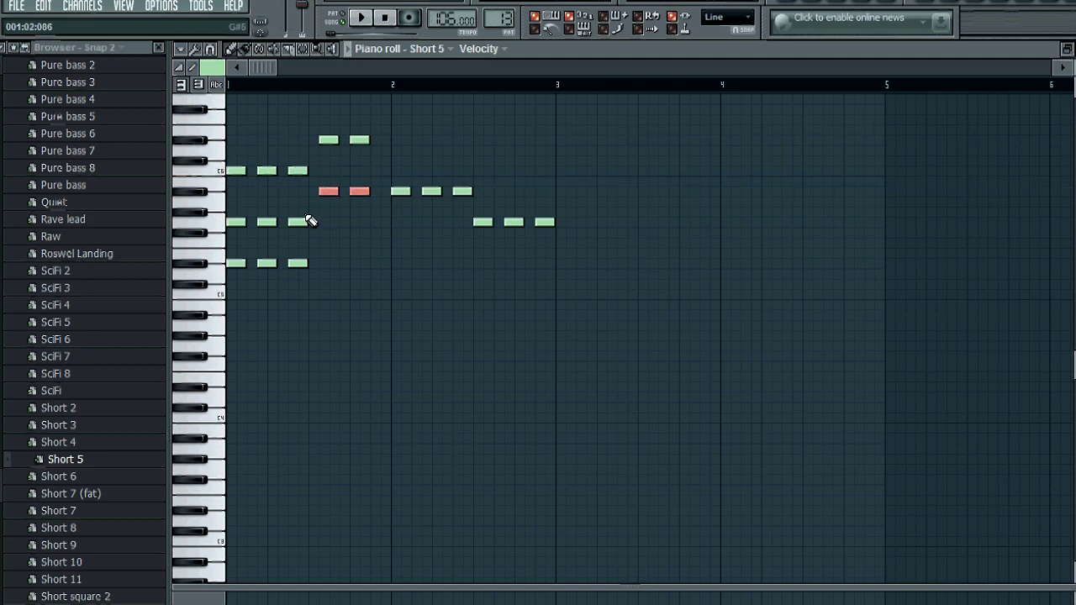
{"action": "left_click_drag", "start_coordinate": [267, 173], "coordinate": [360, 227]}
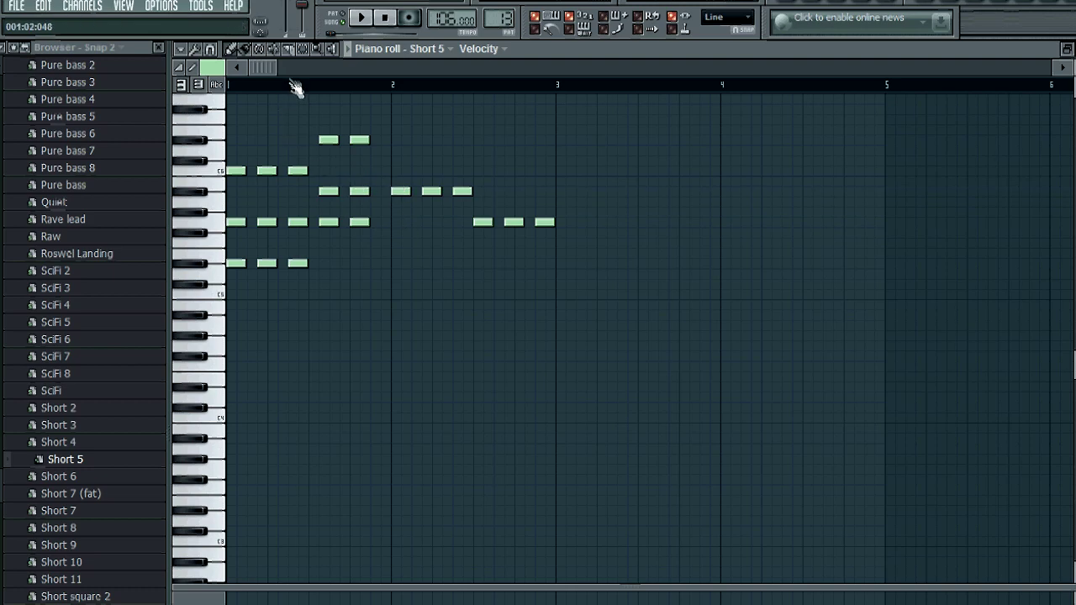
{"action": "left_click_drag", "start_coordinate": [269, 170], "coordinate": [431, 234]}
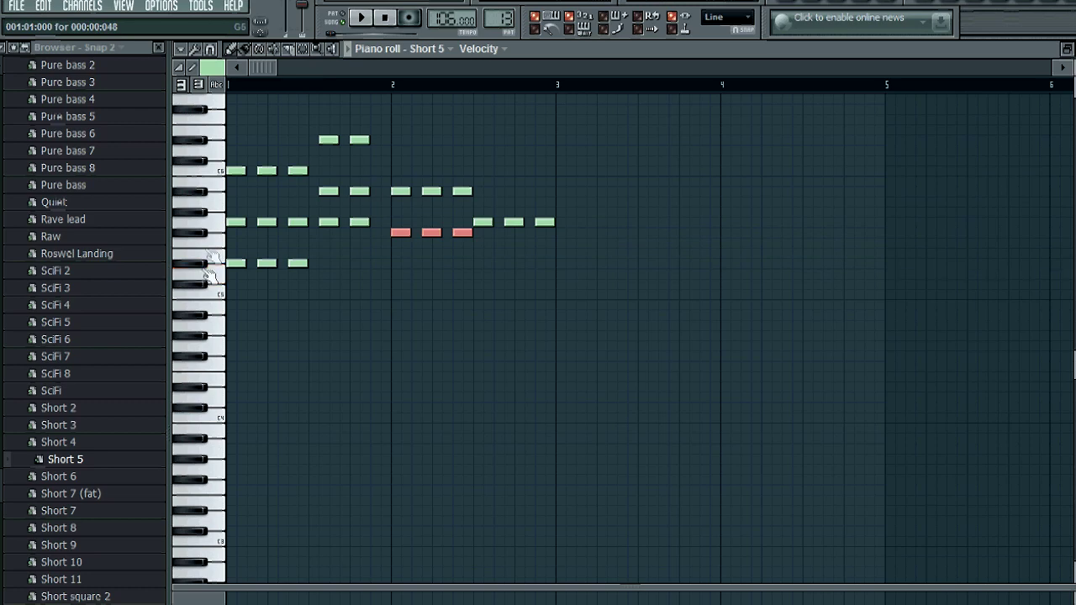
{"action": "left_click", "coordinate": [215, 172], "text": "ctrl"}
{"action": "left_click_drag", "start_coordinate": [266, 172], "coordinate": [413, 280]}
{"action": "left_click", "coordinate": [392, 67]}
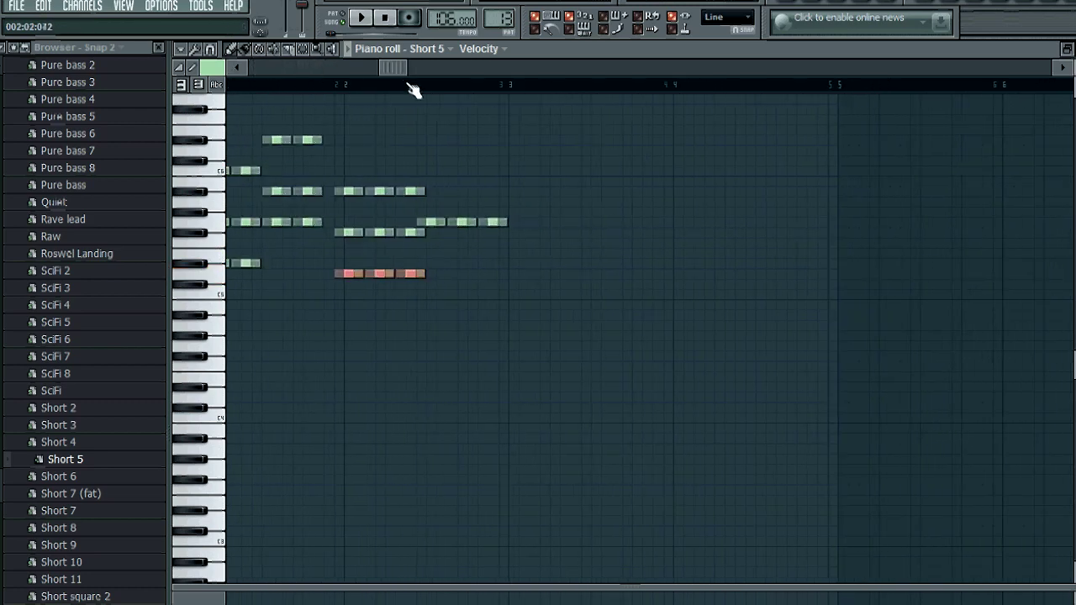
{"action": "left_click", "coordinate": [199, 225]}
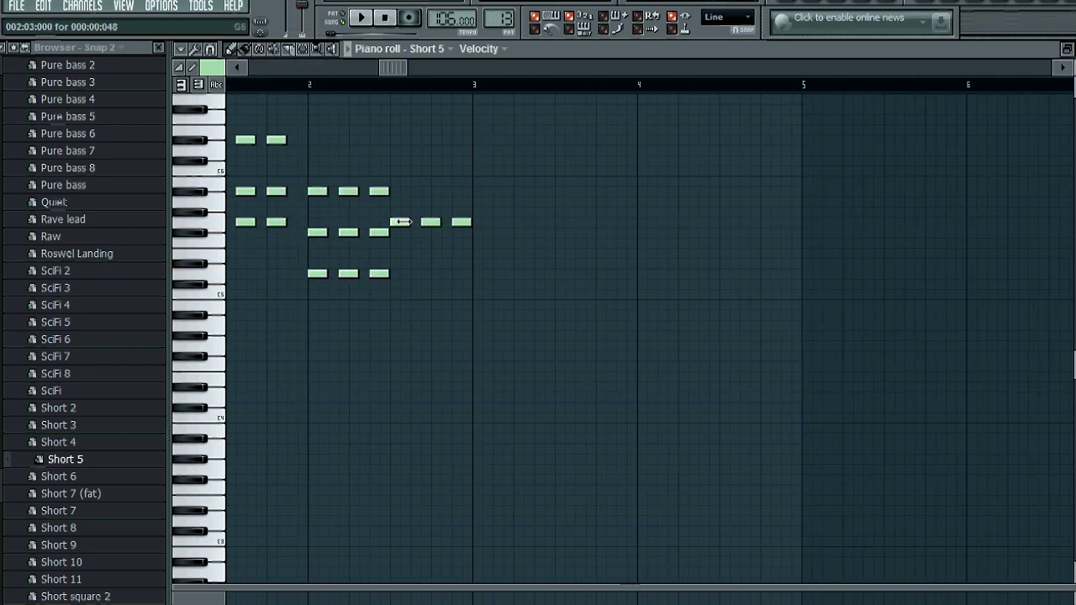
{"action": "left_click", "coordinate": [395, 317]}
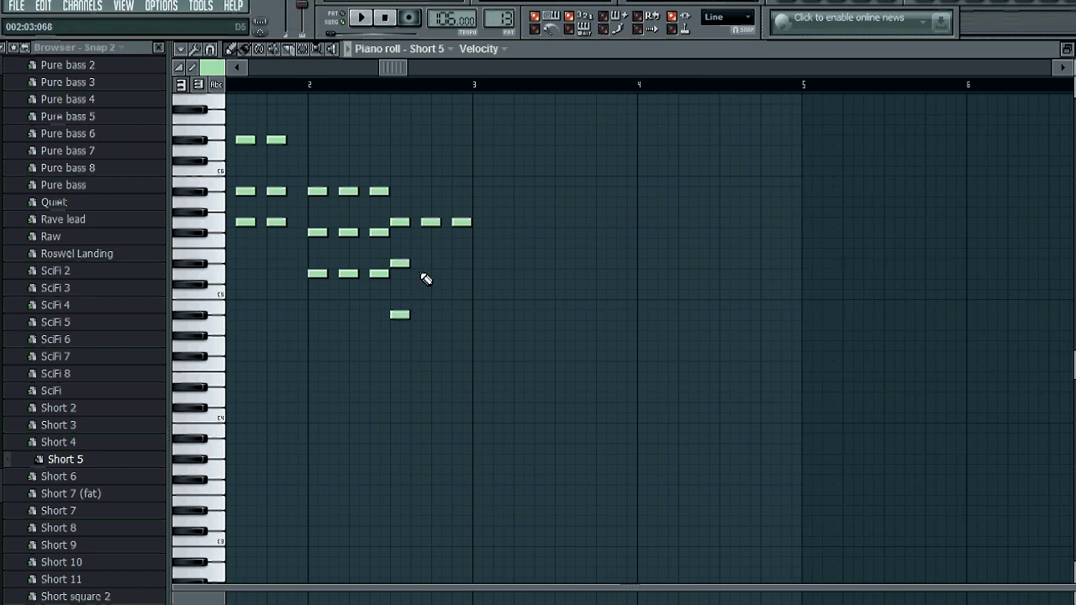
Play back Pattern 13, stop it, and raise the three F#5 notes at the start of bar 2 to G5.
{"action": "left_click", "coordinate": [361, 18]}
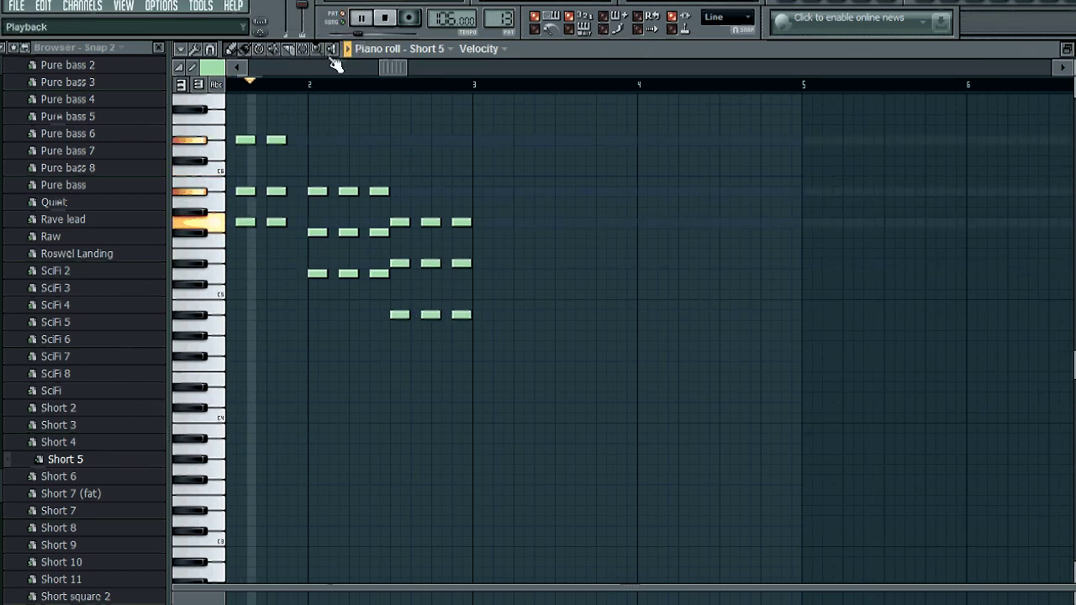
{"action": "left_click_drag", "start_coordinate": [534, 375], "coordinate": [126, 126]}
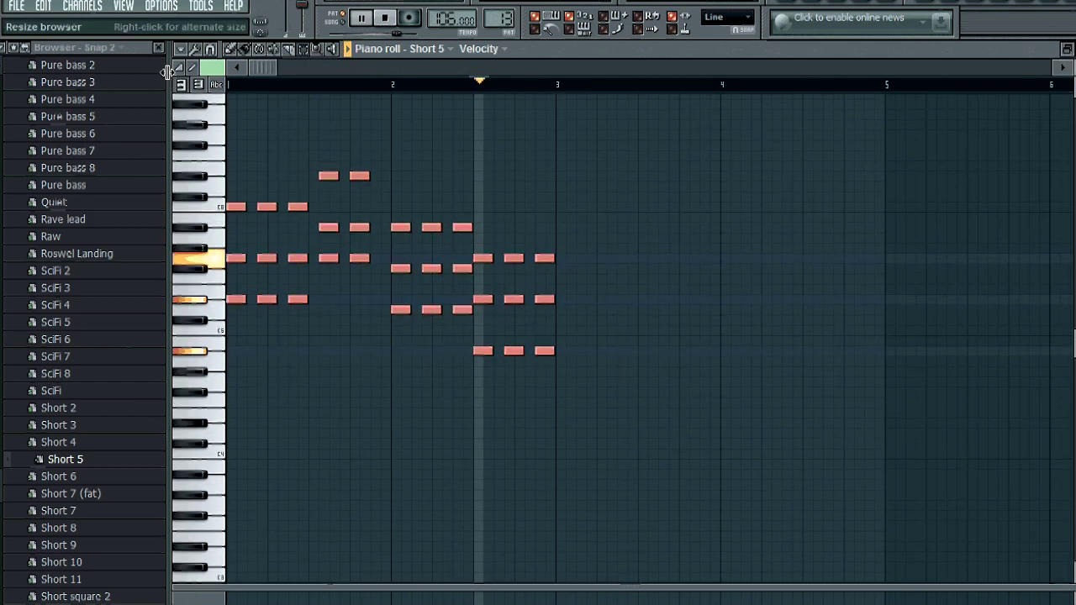
{"action": "left_click", "coordinate": [385, 20]}
{"action": "left_click", "coordinate": [424, 338], "text": "ctrl"}
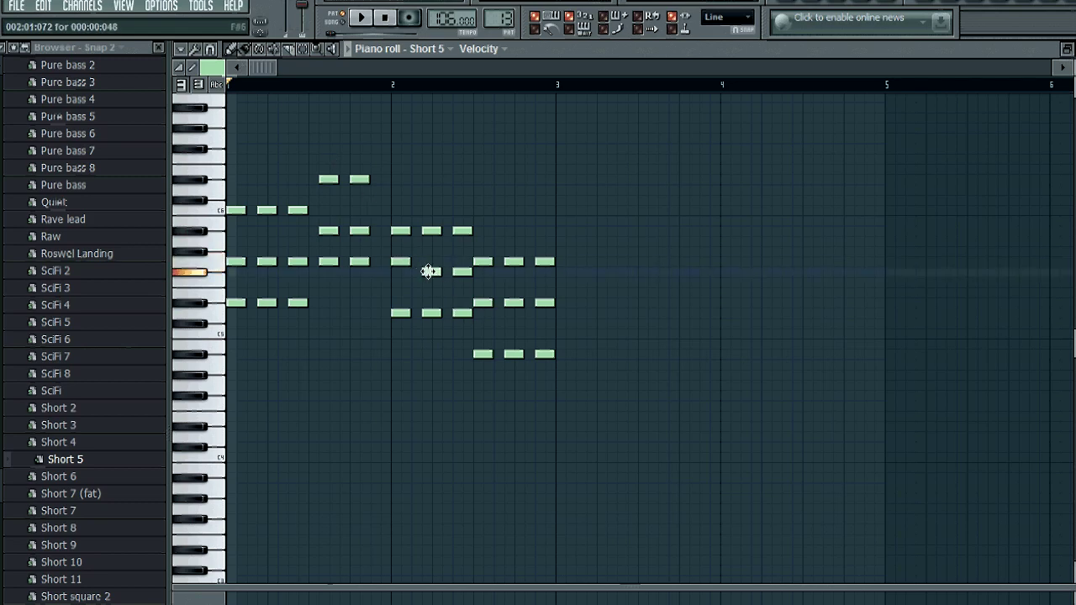
{"action": "left_click_drag", "start_coordinate": [452, 261], "coordinate": [456, 234]}
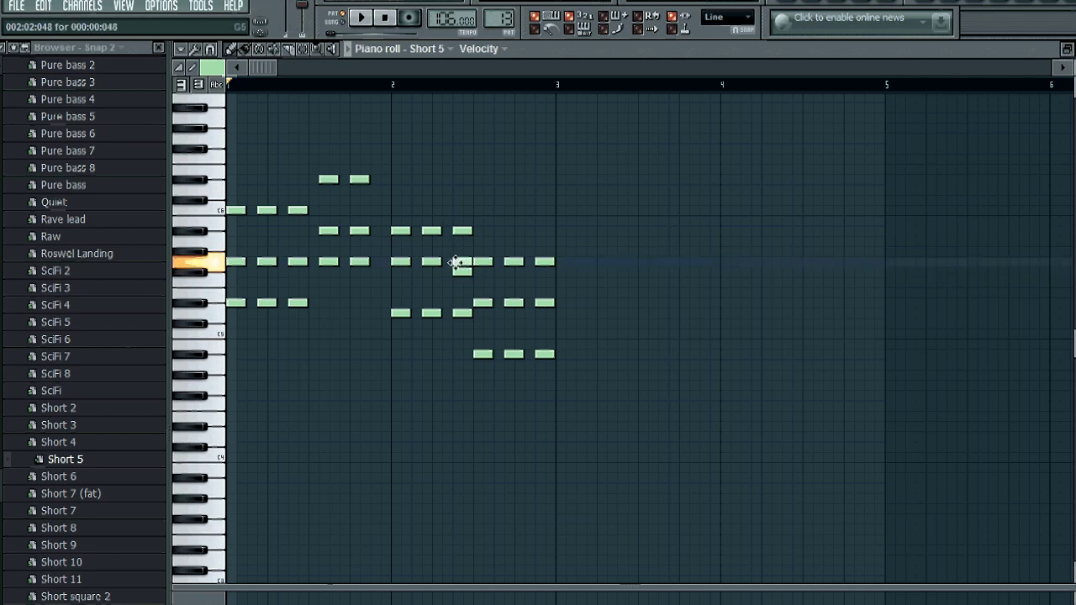
While the pattern plays, replace the melody channel's preset with Short 4 and finally with Short 3.
{"action": "key", "text": "space"}
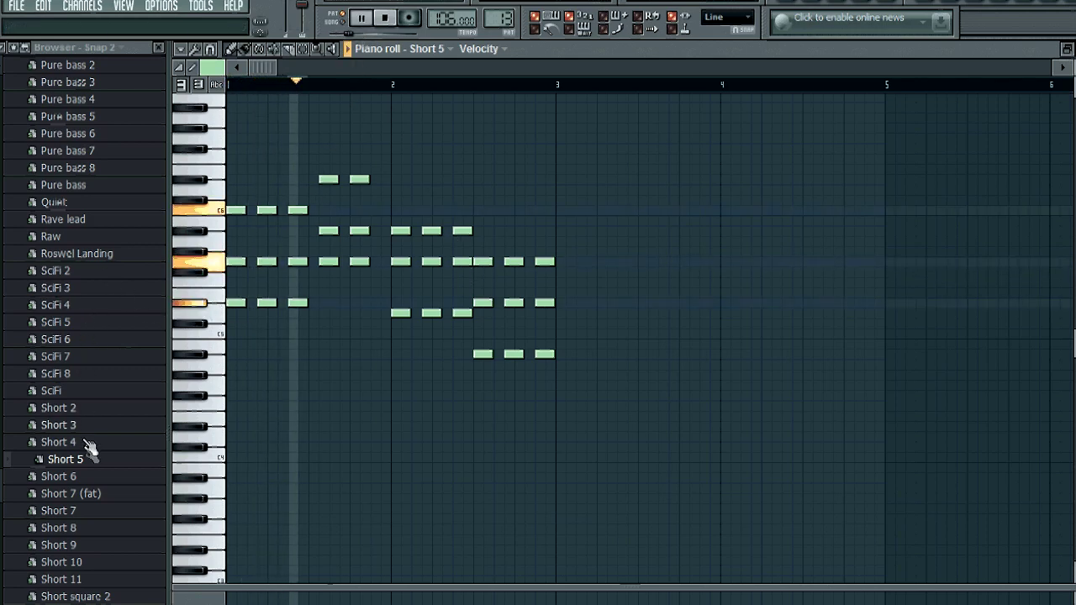
{"action": "right_click", "coordinate": [98, 440]}
{"action": "left_click", "coordinate": [113, 442]}
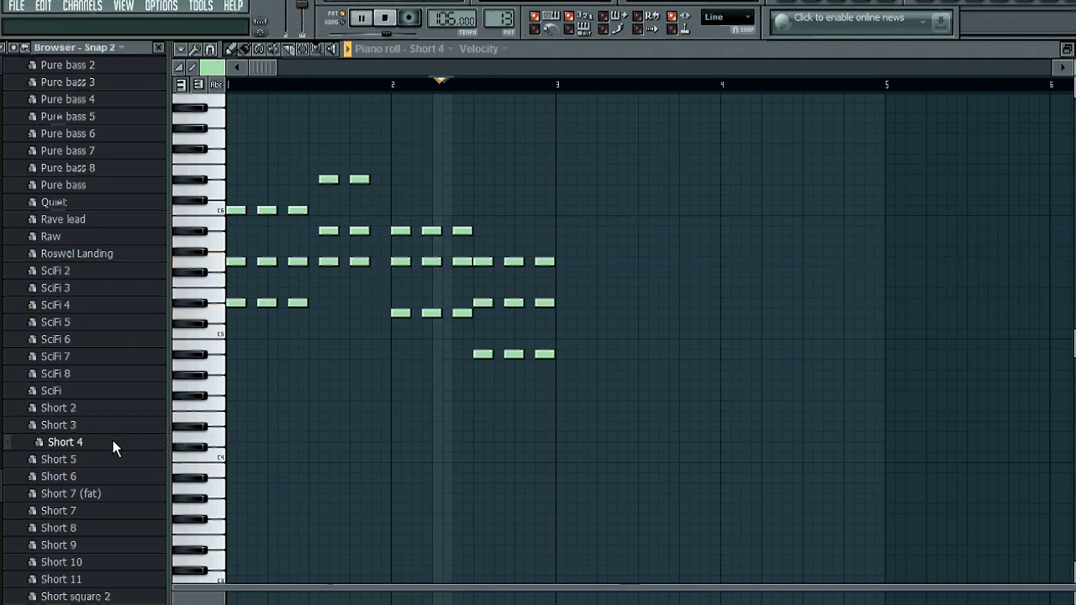
{"action": "right_click", "coordinate": [102, 423]}
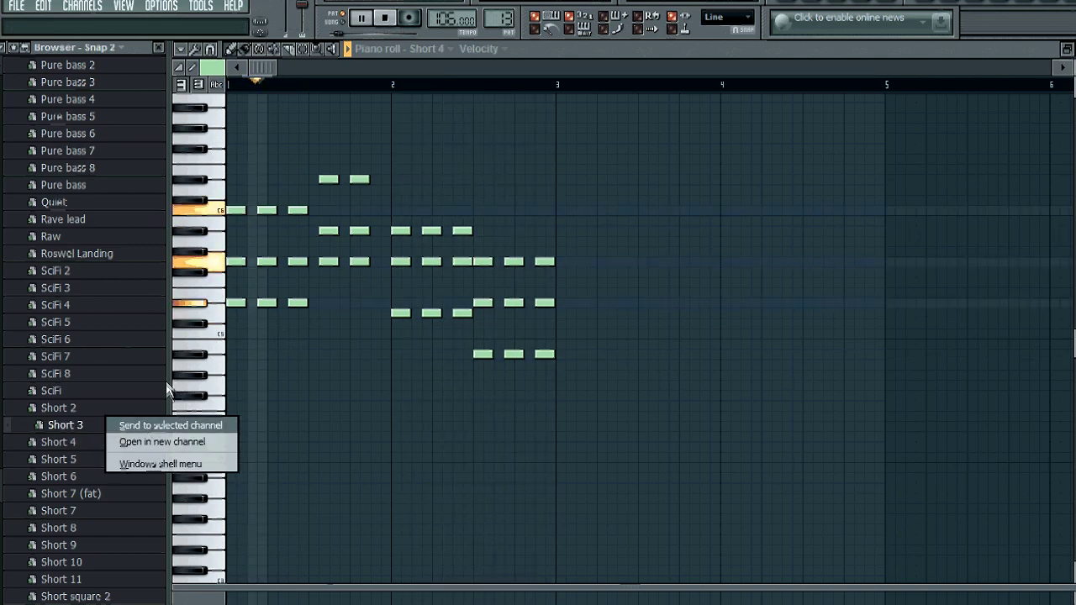
{"action": "left_click", "coordinate": [151, 426]}
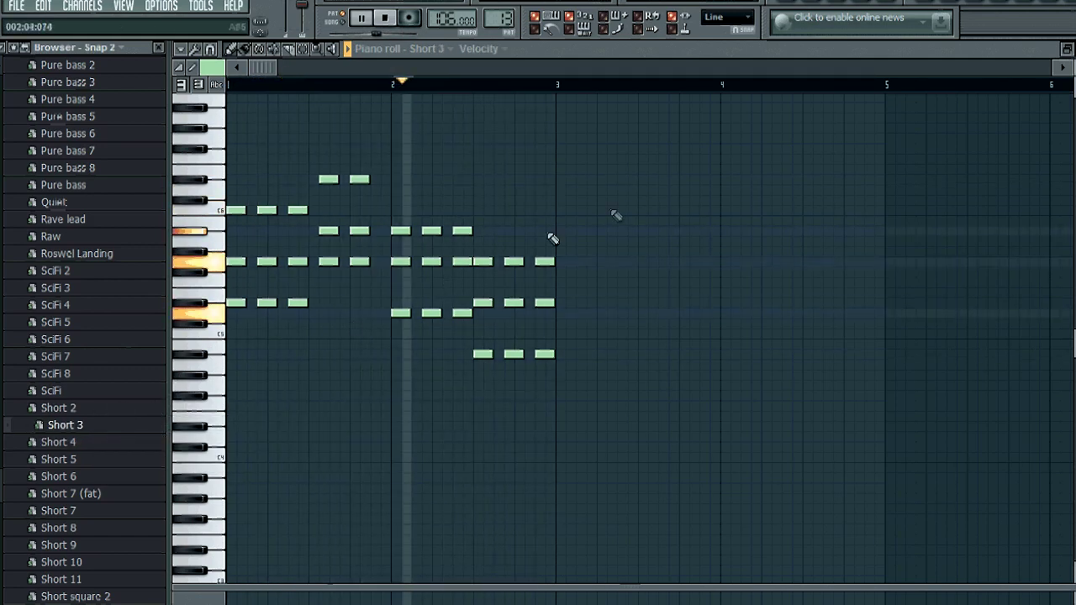
Lower the Short 3 channel's volume slightly and place Pattern 13 in the playlist from bar 9 through bar 16.
{"action": "left_click", "coordinate": [1074, 49]}
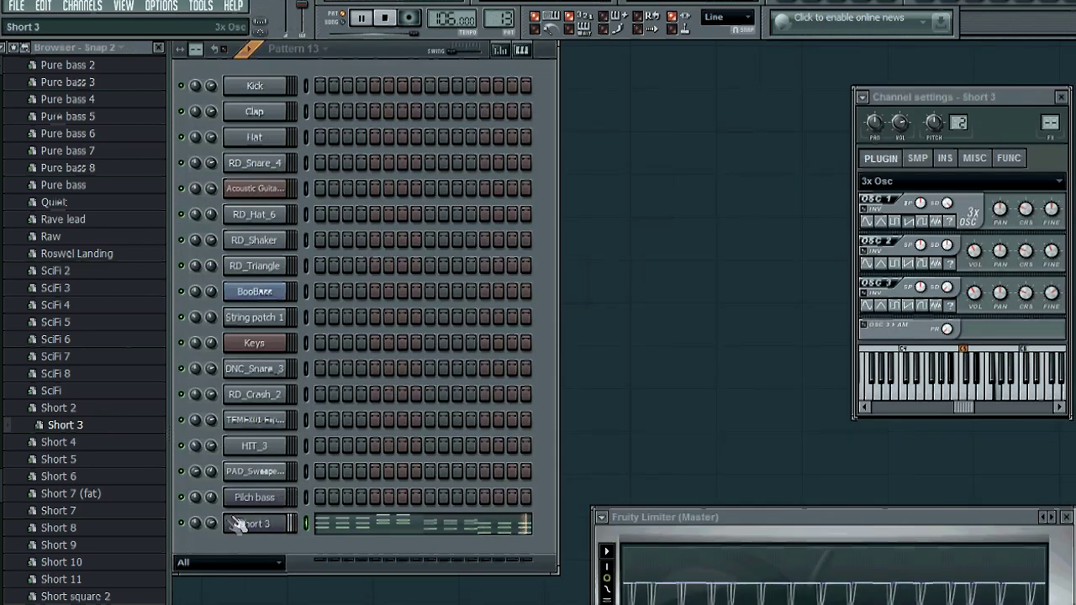
{"action": "left_click_drag", "start_coordinate": [211, 523], "coordinate": [210, 531]}
{"action": "left_click", "coordinate": [534, 16]}
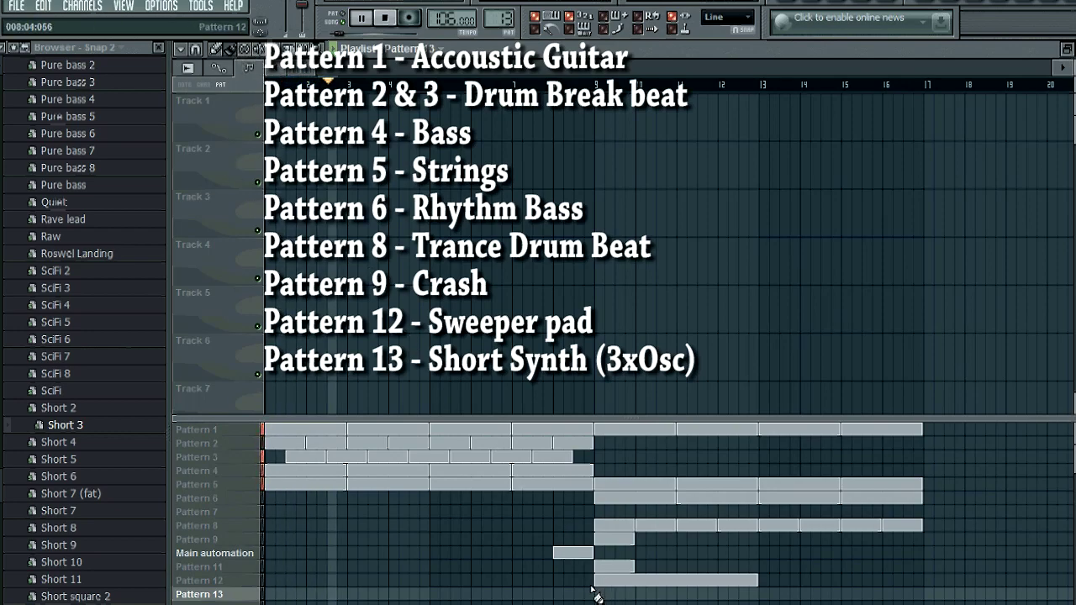
{"action": "left_click_drag", "start_coordinate": [596, 595], "coordinate": [916, 595]}
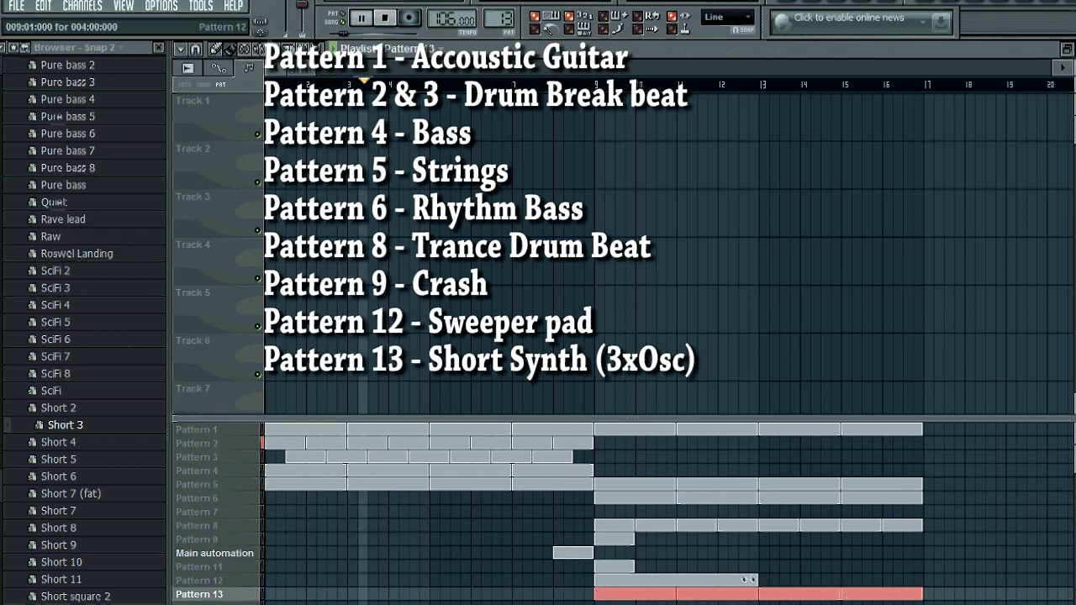
Add RD_Crash_2 and RD_Snare_4 hits on step 13 of the Main automation pattern.
{"action": "left_click", "coordinate": [214, 555]}
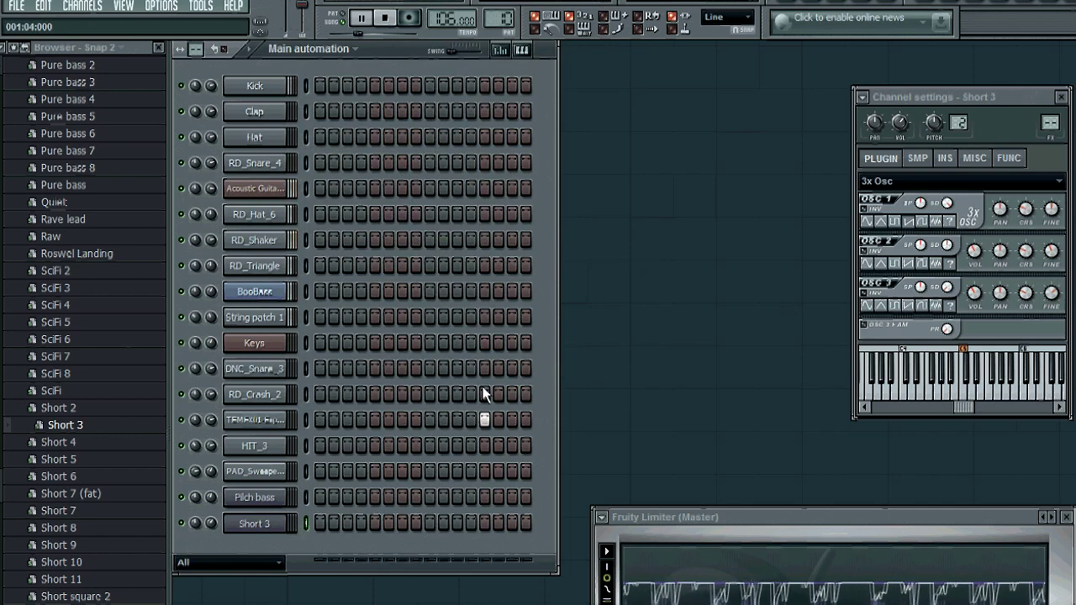
{"action": "left_click", "coordinate": [485, 395]}
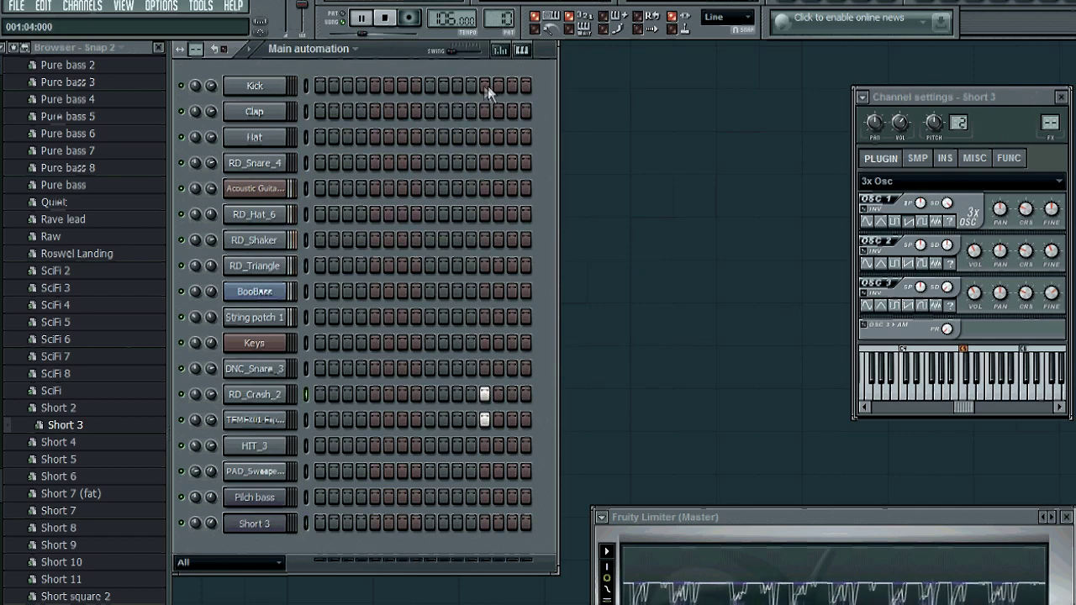
{"action": "left_click", "coordinate": [485, 162]}
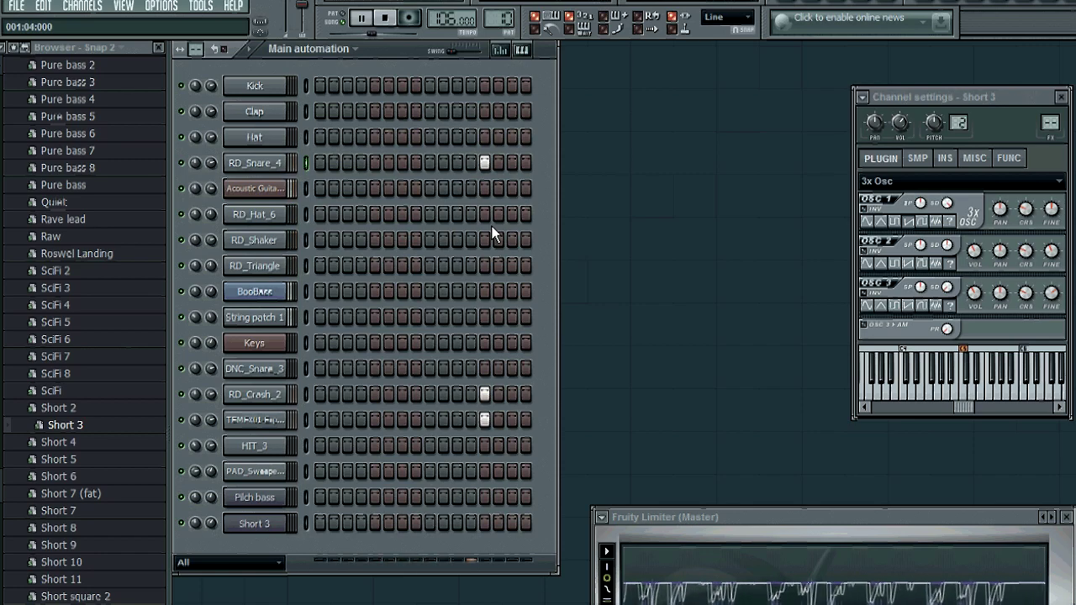
Listen to the song with Pattern 13 selected, restart playback from the beginning, and return to the playlist.
{"action": "left_click", "coordinate": [787, 2]}
{"action": "left_click", "coordinate": [210, 594]}
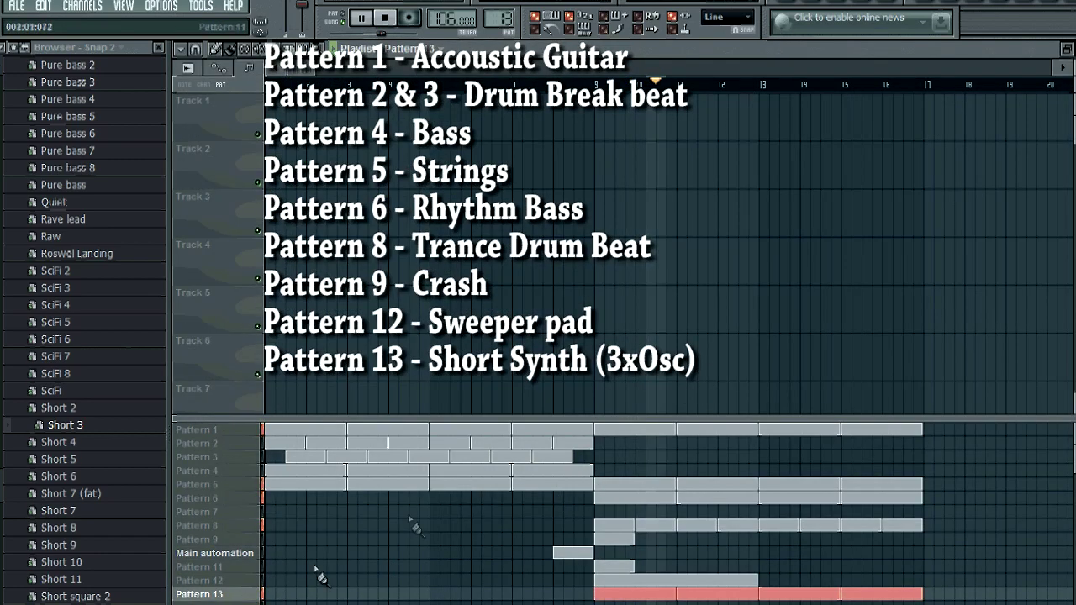
{"action": "left_click", "coordinate": [1075, 49]}
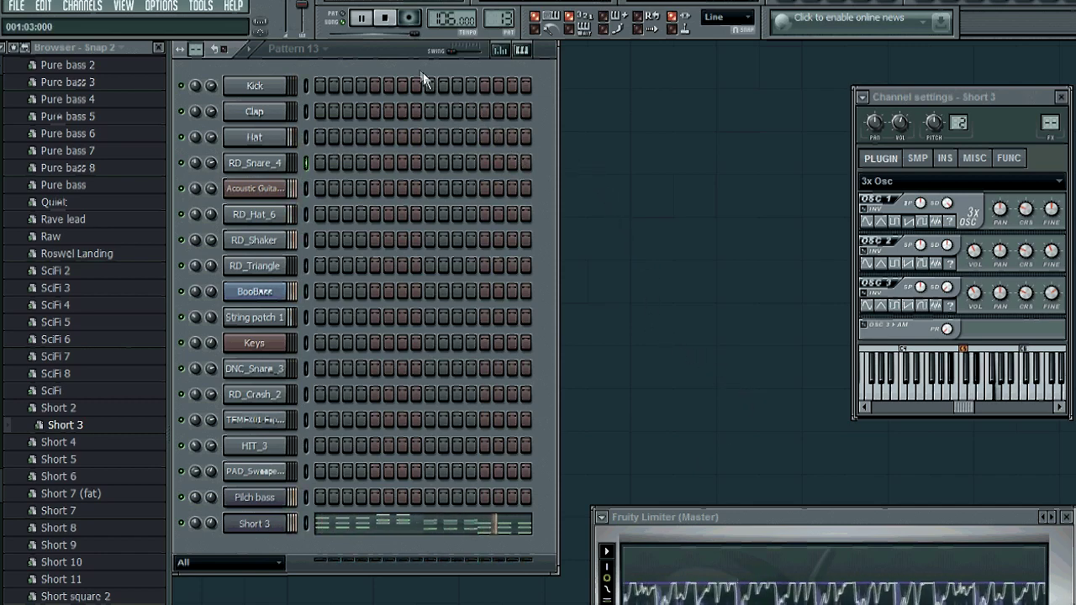
{"action": "left_click", "coordinate": [388, 18]}
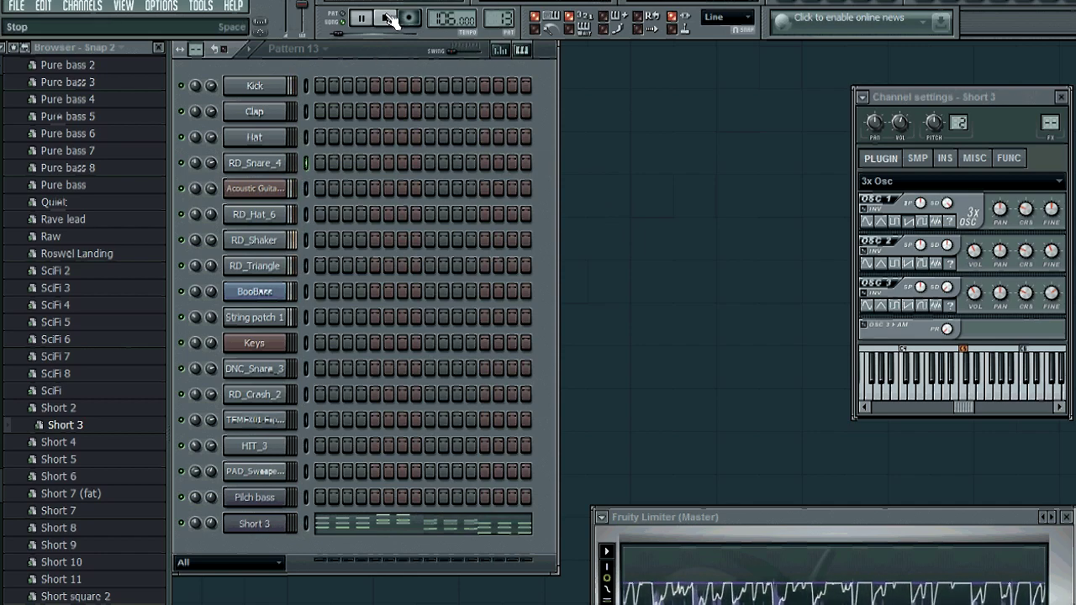
{"action": "left_click", "coordinate": [792, 2]}
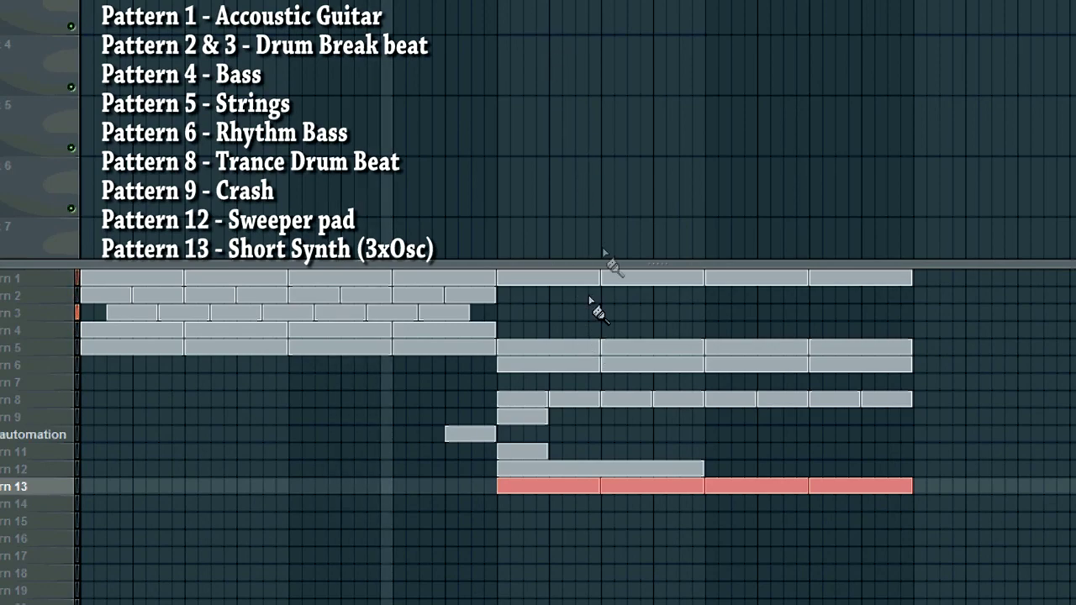
Check the mixer's master and insert track levels while the song plays, and close the mixer.
{"action": "key", "text": "F9"}
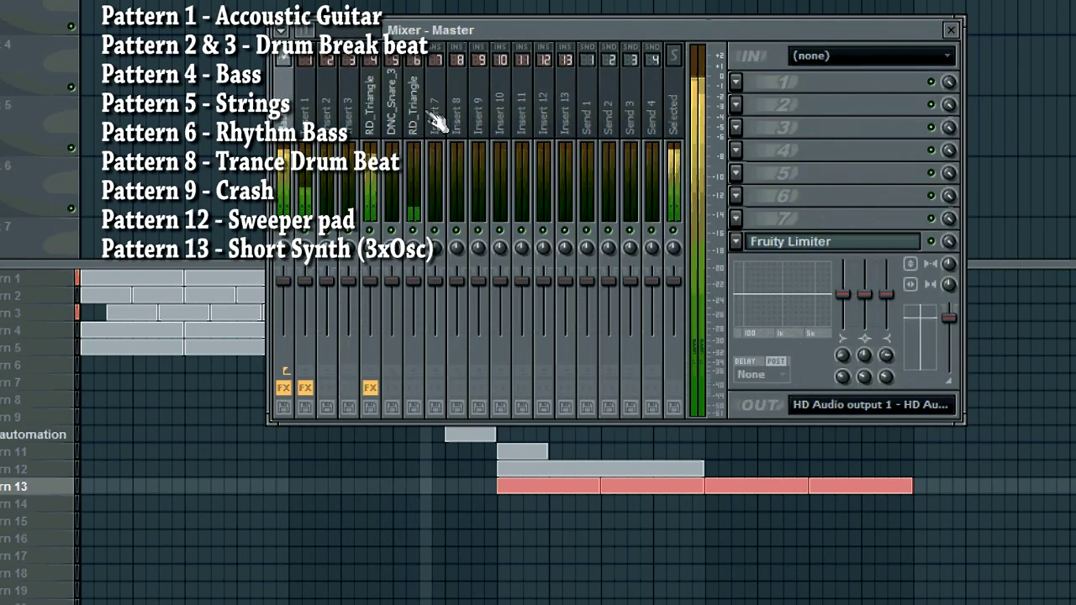
{"action": "left_click", "coordinate": [412, 109]}
{"action": "left_click", "coordinate": [328, 108]}
{"action": "left_click", "coordinate": [306, 108]}
{"action": "left_click", "coordinate": [293, 108]}
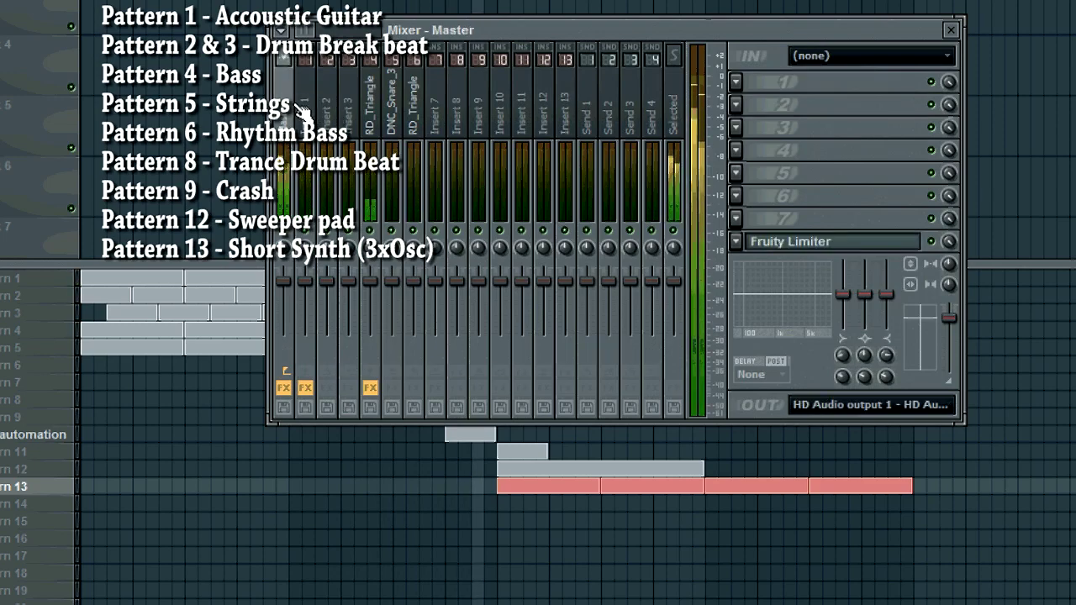
{"action": "left_click", "coordinate": [950, 30]}
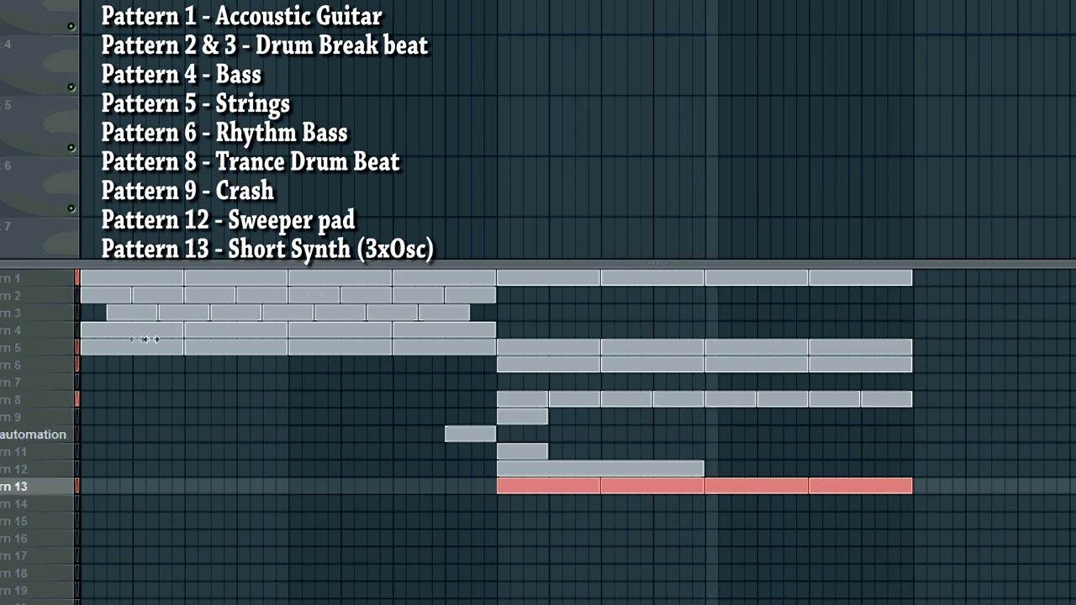
Return playback to song mode and listen to the playlist from bar 9.
{"action": "left_click", "coordinate": [59, 368]}
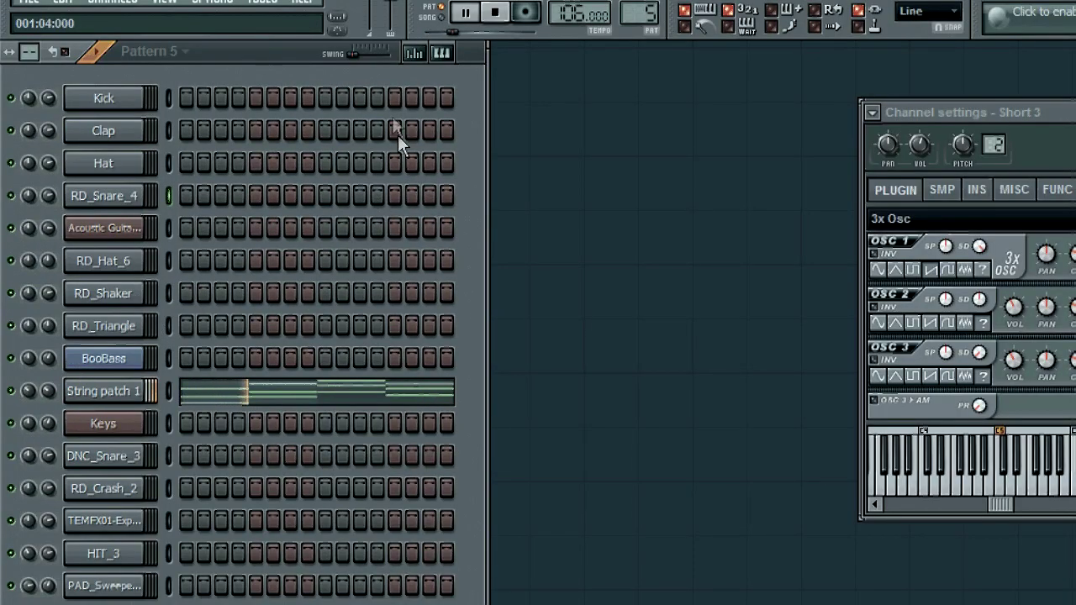
{"action": "left_click", "coordinate": [434, 17]}
{"action": "left_click", "coordinate": [908, 2]}
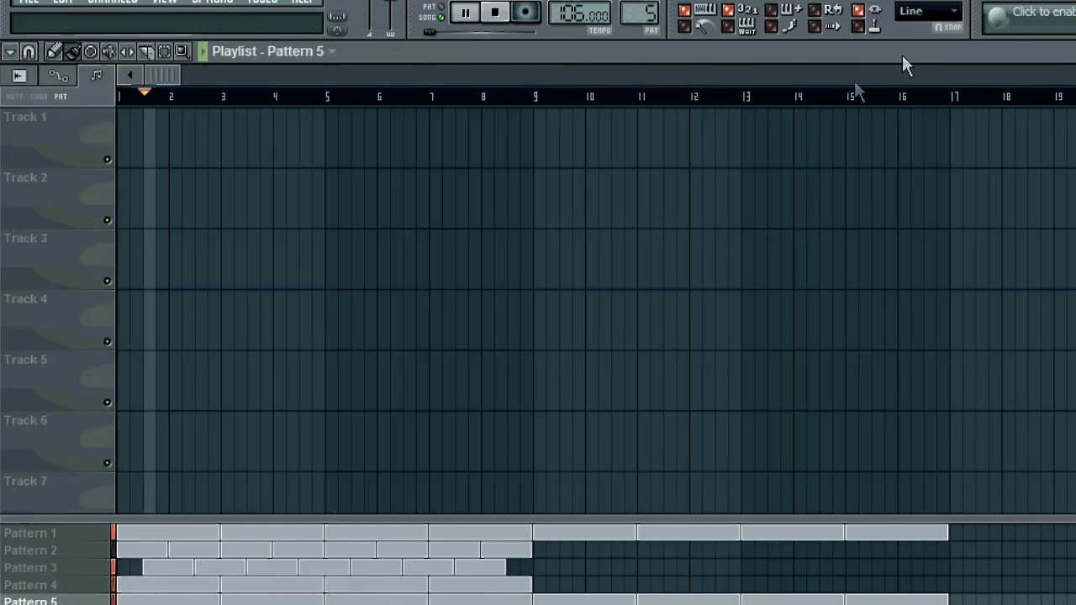
{"action": "left_click", "coordinate": [533, 103]}
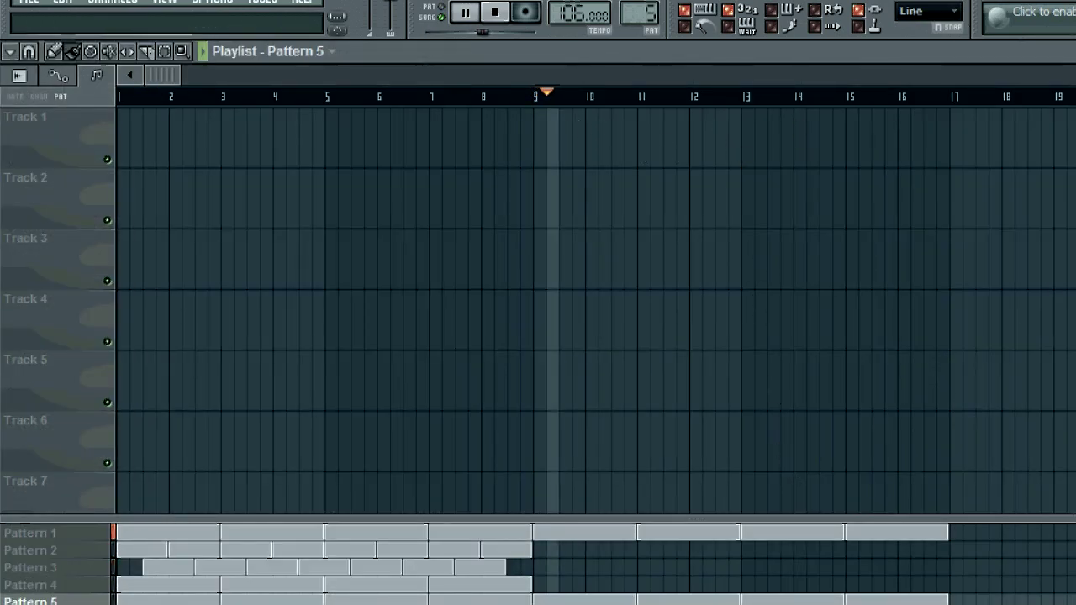
Adjust the PAD_Sweeper channel's volume during playback and stop the song.
{"action": "left_click", "coordinate": [1075, 51]}
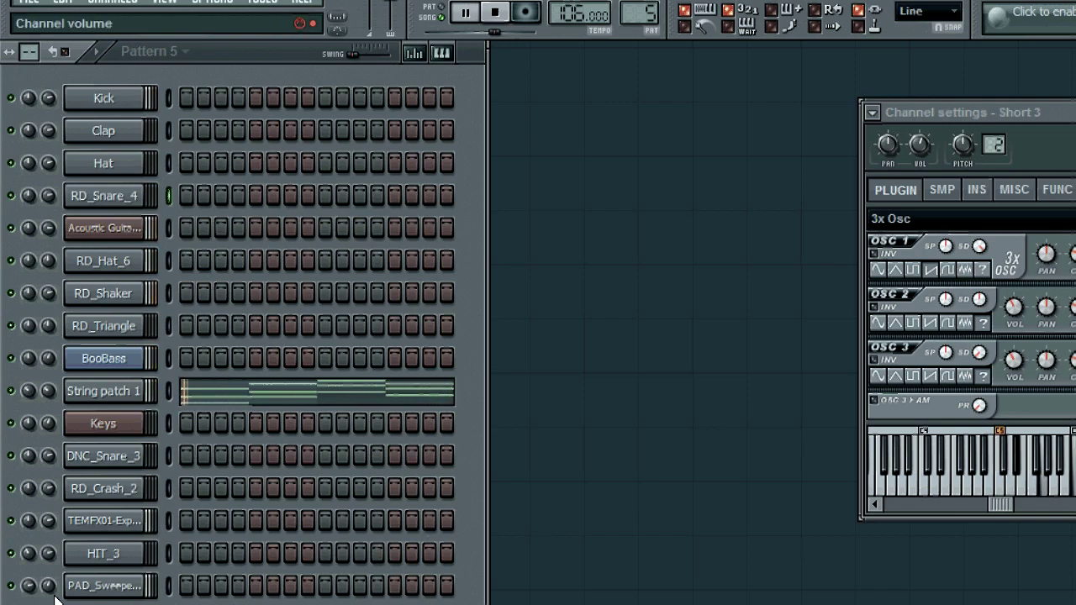
{"action": "left_click_drag", "start_coordinate": [51, 590], "coordinate": [50, 595]}
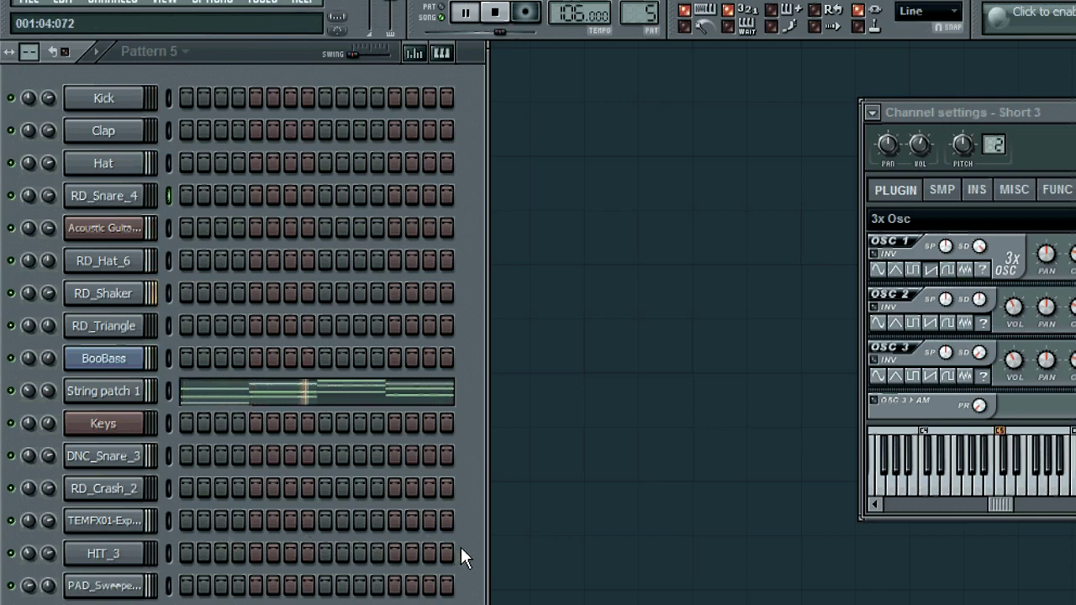
{"action": "left_click", "coordinate": [498, 13]}
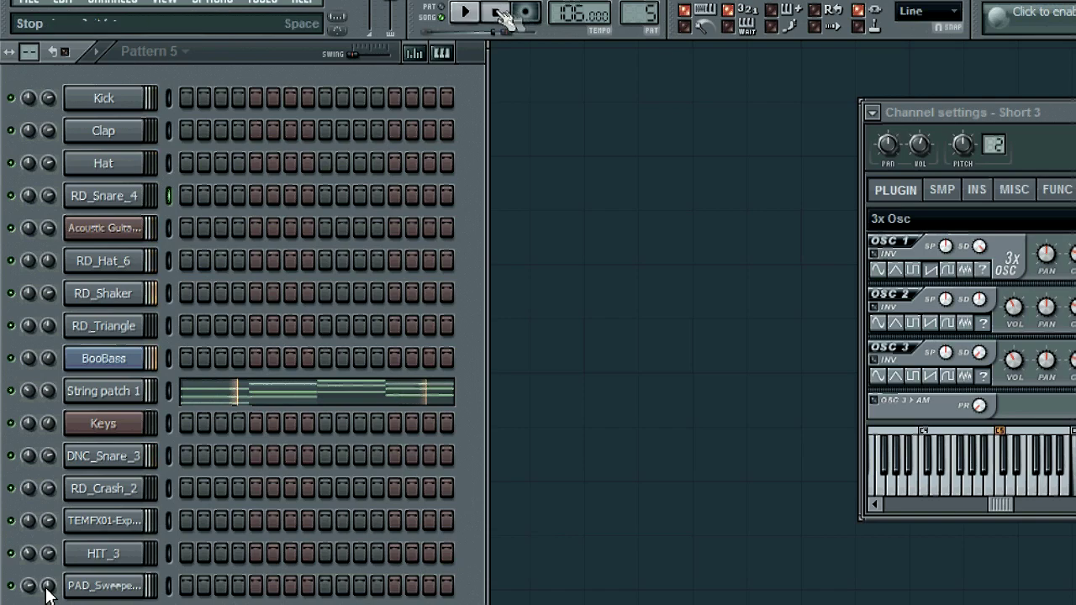
Add a D#6 slide note at bar 1 beat 3 of Pattern 12's PAD_Sweeper part, shortened to 4 ticks with snap (none), and restore Line snap.
{"action": "scroll", "coordinate": [640, 12], "scroll_direction": "up", "scroll_amount": 4}
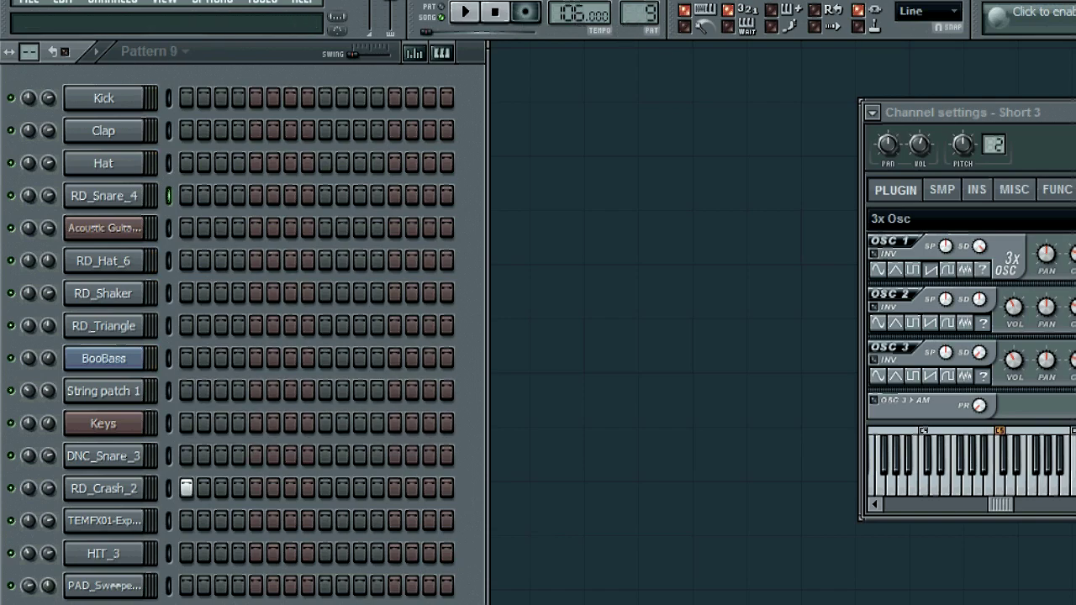
{"action": "scroll", "coordinate": [640, 12], "scroll_direction": "up", "scroll_amount": 3}
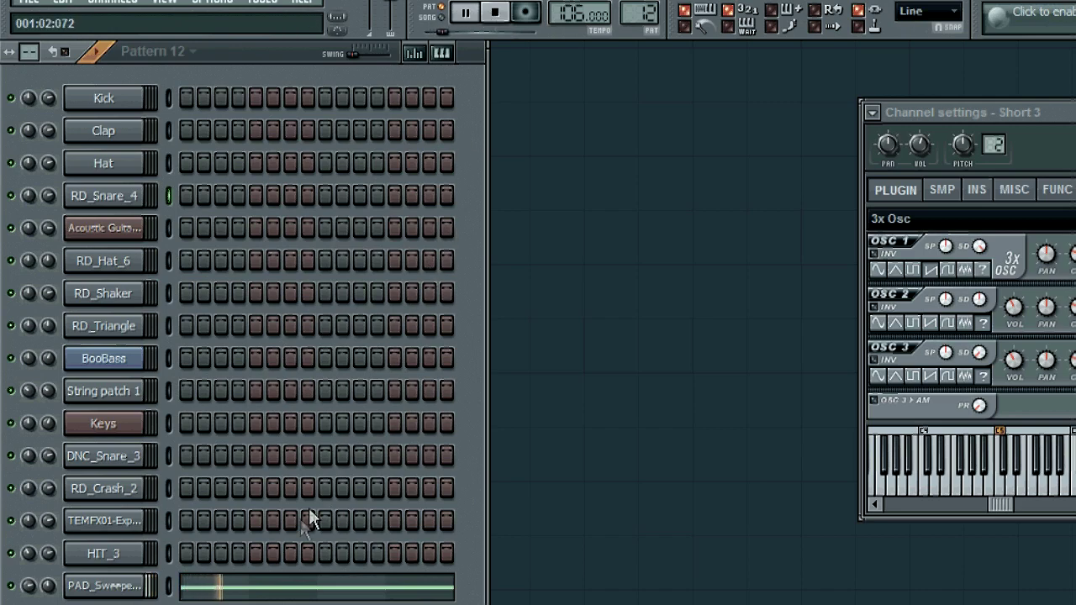
{"action": "left_click", "coordinate": [311, 586]}
{"action": "left_click", "coordinate": [495, 15]}
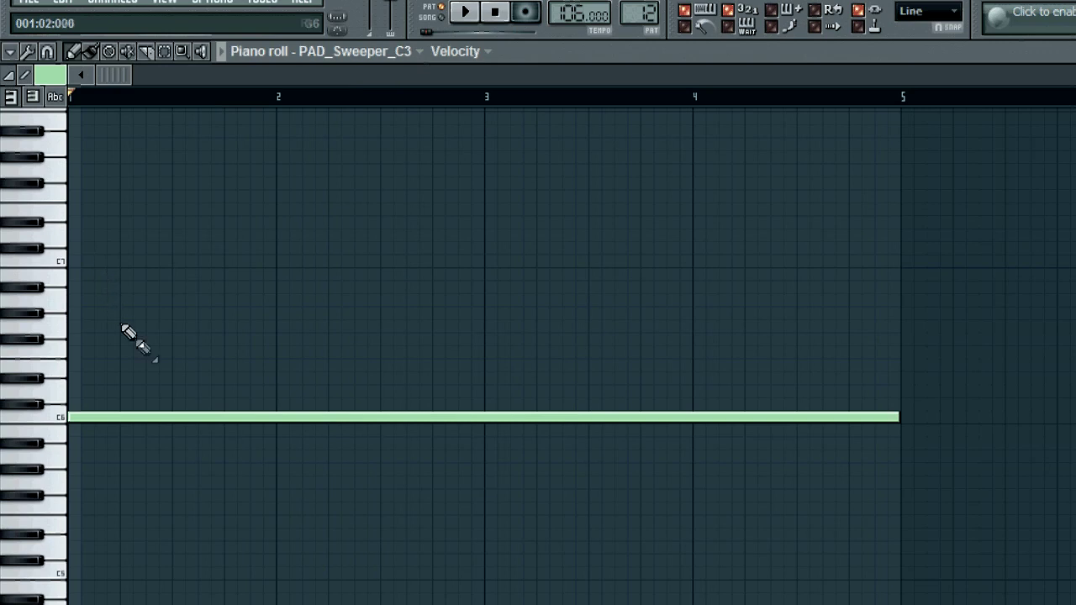
{"action": "left_click_drag", "start_coordinate": [160, 338], "coordinate": [168, 380]}
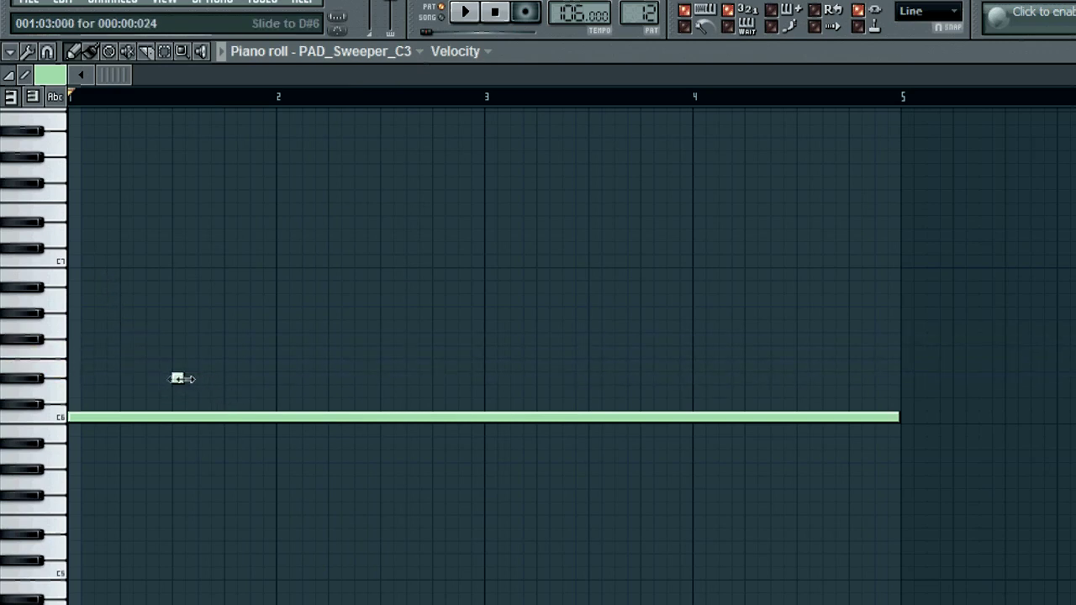
{"action": "left_click", "coordinate": [924, 11]}
{"action": "left_click", "coordinate": [915, 81]}
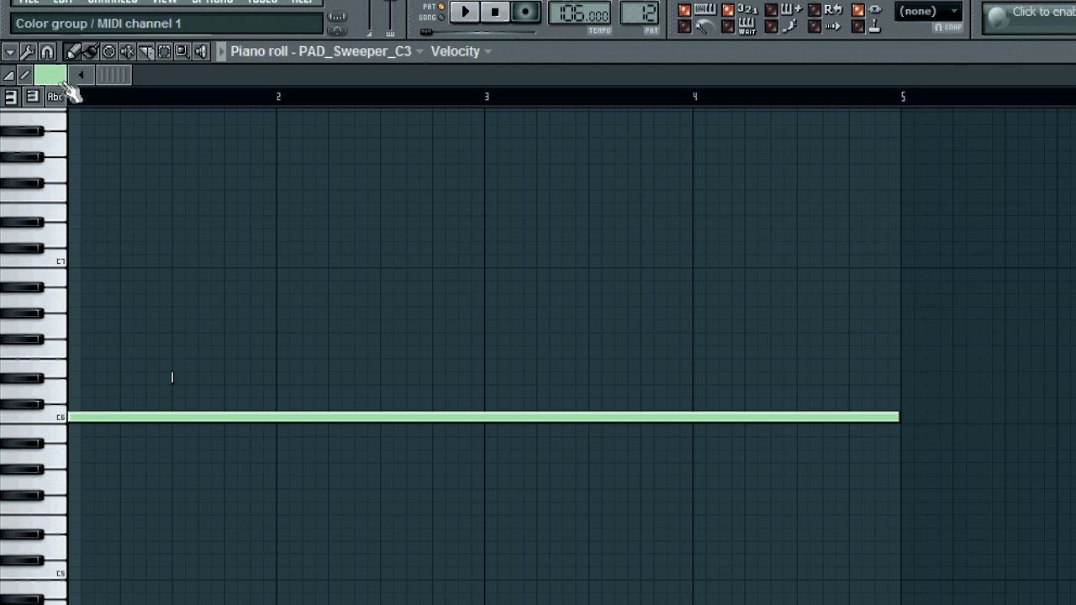
{"action": "left_click", "coordinate": [924, 11]}
{"action": "left_click", "coordinate": [912, 32]}
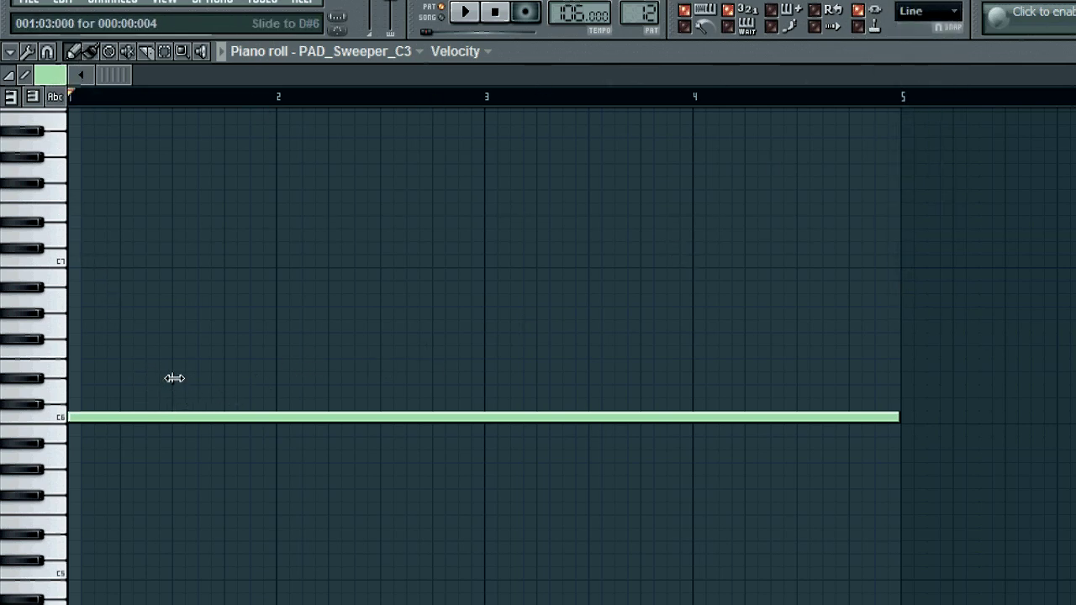
Add equally short slide notes on A#5 and G5 in bar 2, C6 and D#6 in bar 3, A#5 and G5 in bar 4, and play the pattern.
{"action": "mouse_move", "coordinate": [173, 379]}
{"action": "left_mouse_down"}
{"action": "mouse_move", "coordinate": [225, 453]}
{"action": "mouse_move", "coordinate": [227, 444]}
{"action": "mouse_move", "coordinate": [280, 442]}
{"action": "left_mouse_up"}
{"action": "left_click_drag", "start_coordinate": [380, 484], "coordinate": [379, 488]}
{"action": "left_click_drag", "start_coordinate": [500, 434], "coordinate": [483, 414]}
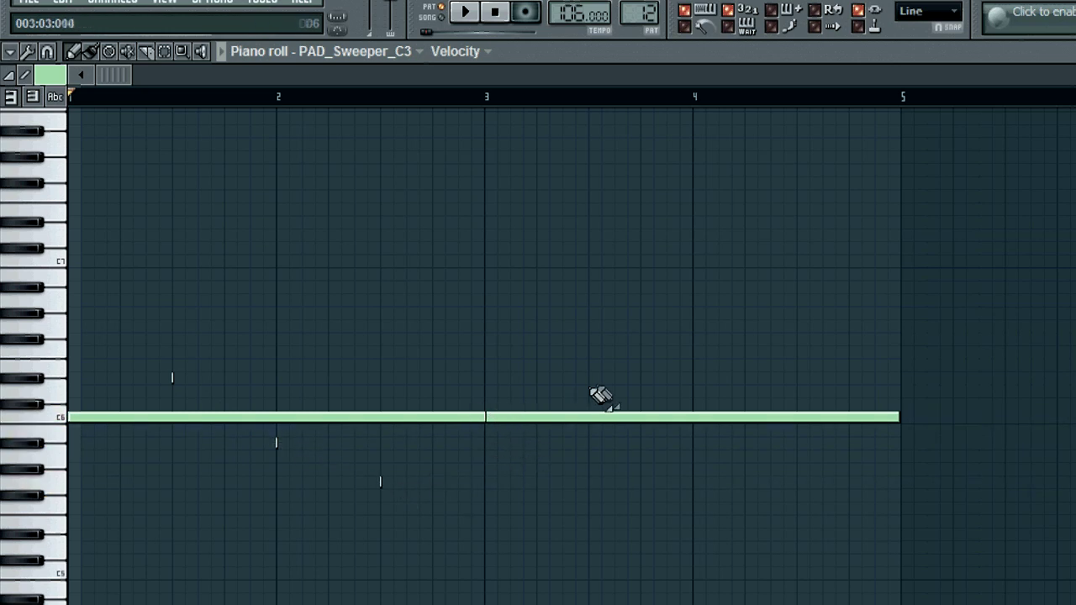
{"action": "mouse_move", "coordinate": [599, 396]}
{"action": "left_mouse_down"}
{"action": "mouse_move", "coordinate": [591, 364]}
{"action": "mouse_move", "coordinate": [587, 384]}
{"action": "left_mouse_up"}
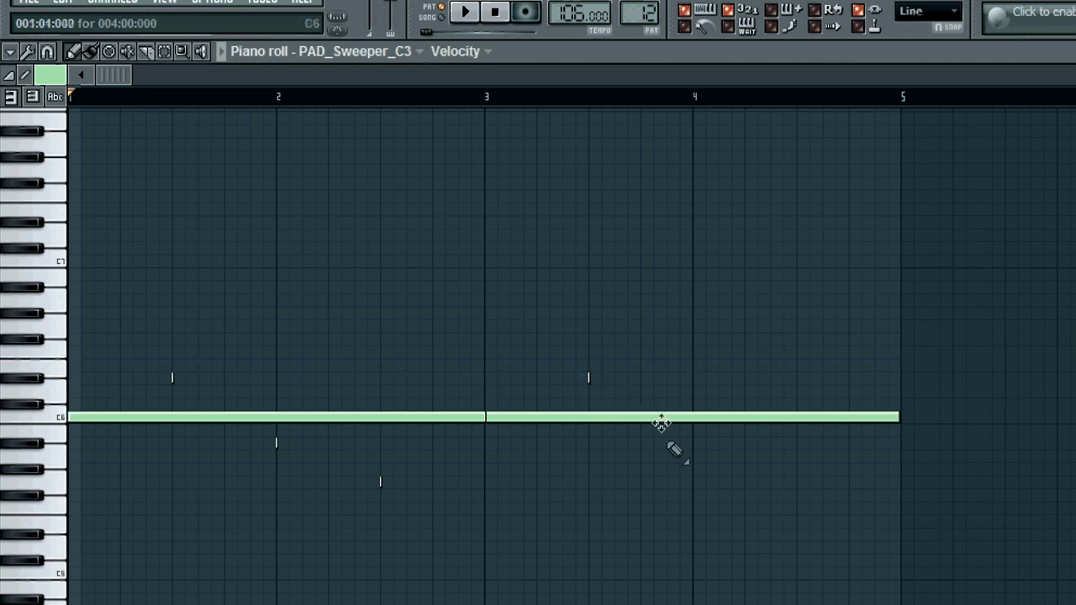
{"action": "left_click_drag", "start_coordinate": [710, 468], "coordinate": [692, 442]}
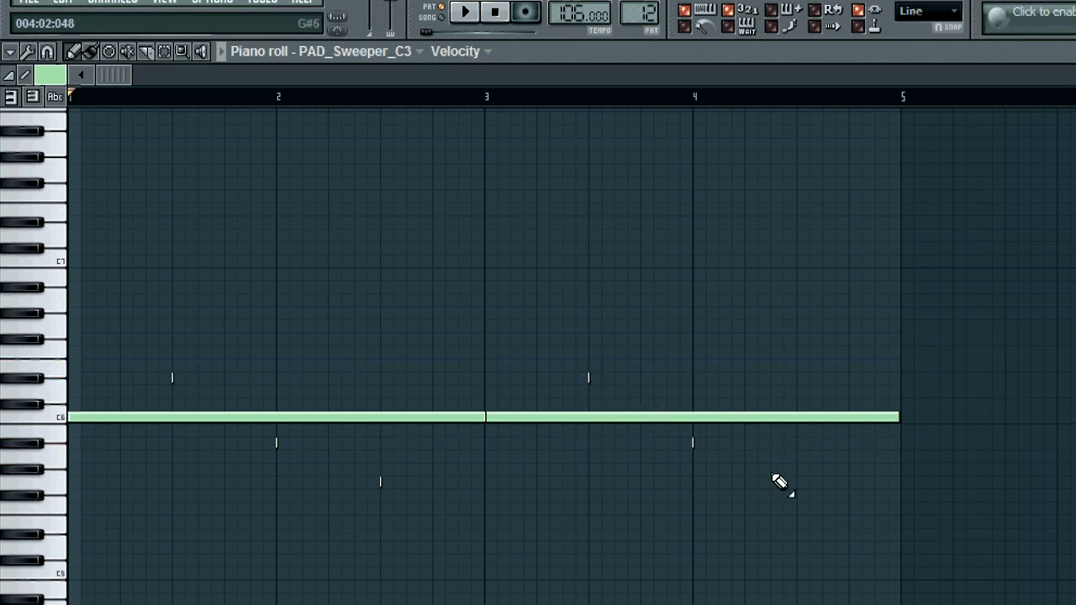
{"action": "left_click_drag", "start_coordinate": [778, 482], "coordinate": [810, 498]}
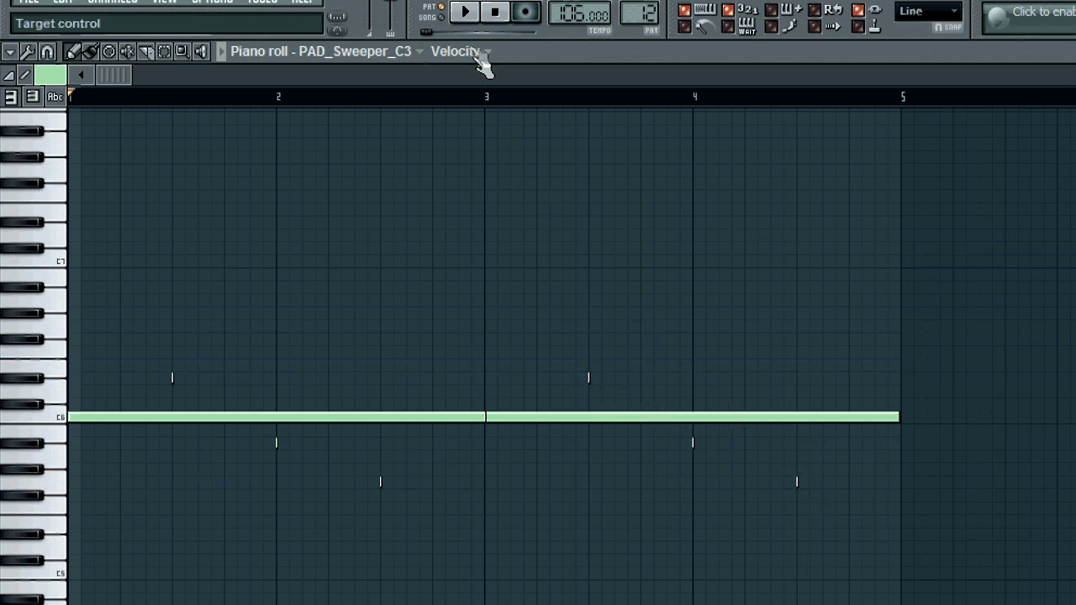
{"action": "left_click", "coordinate": [464, 11]}
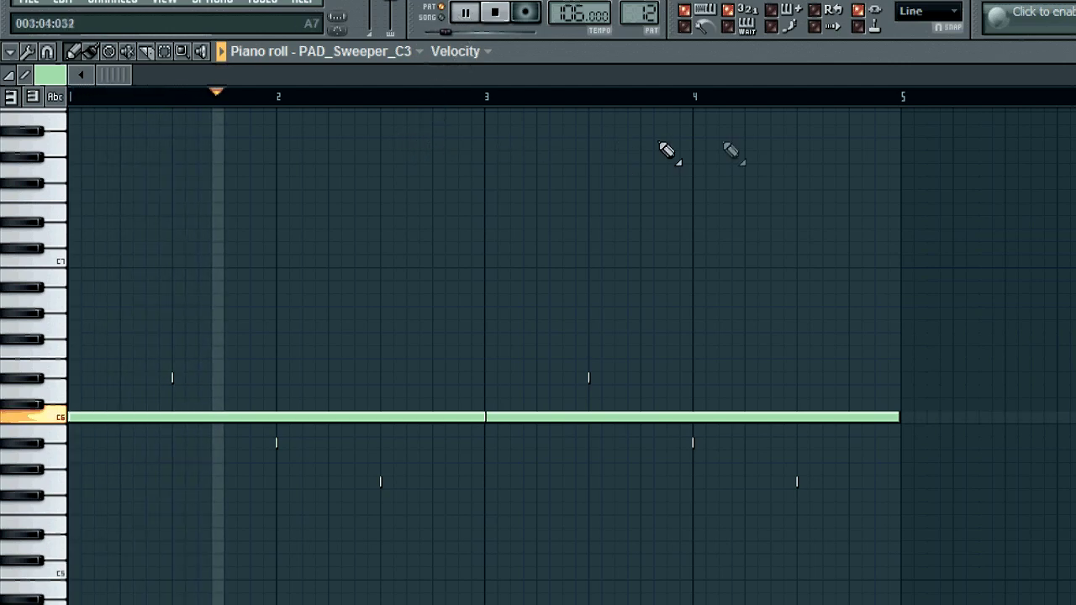